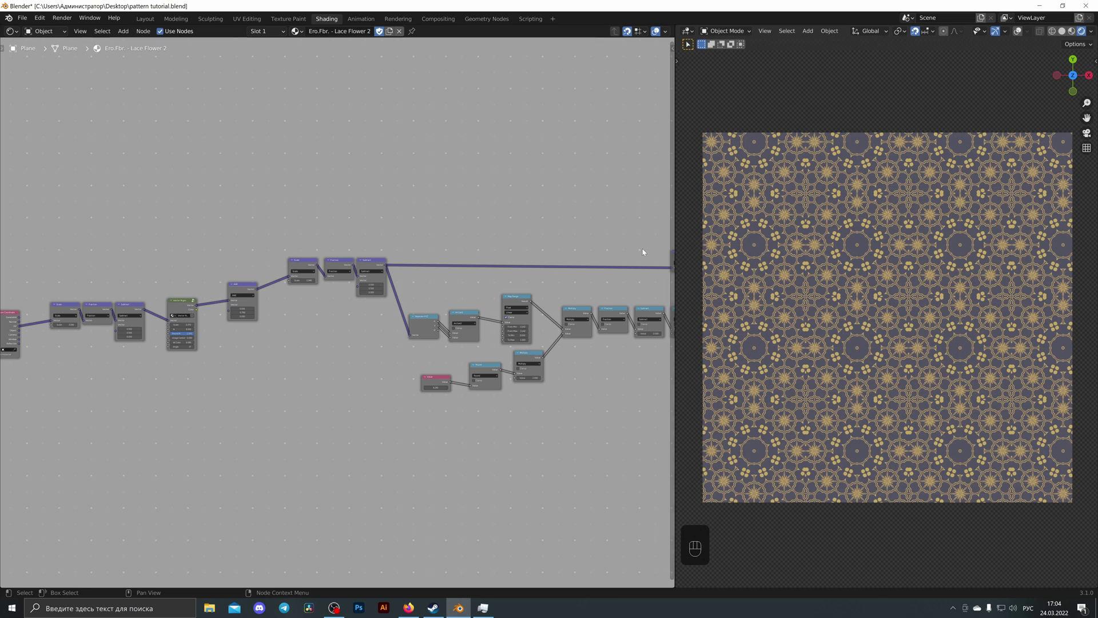
Switch to Firefox, close the enlarged preview and show the first gallery image of the 16 Procedural Erotic Fabric Materials product.
shift+middle_drag(602, 268, 572, 262)
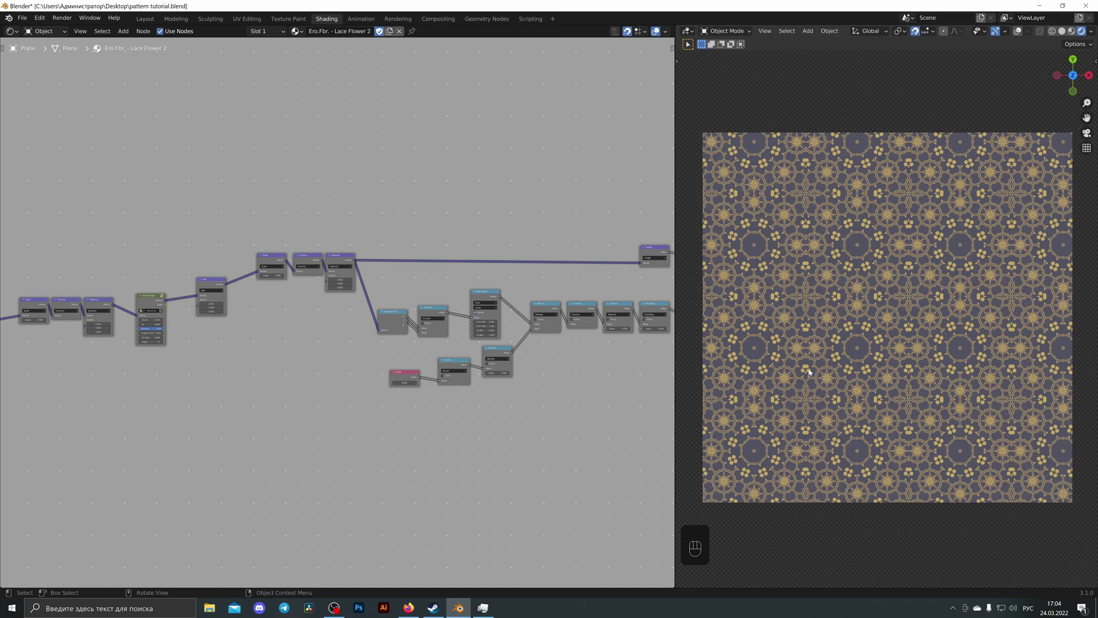
click(408, 607)
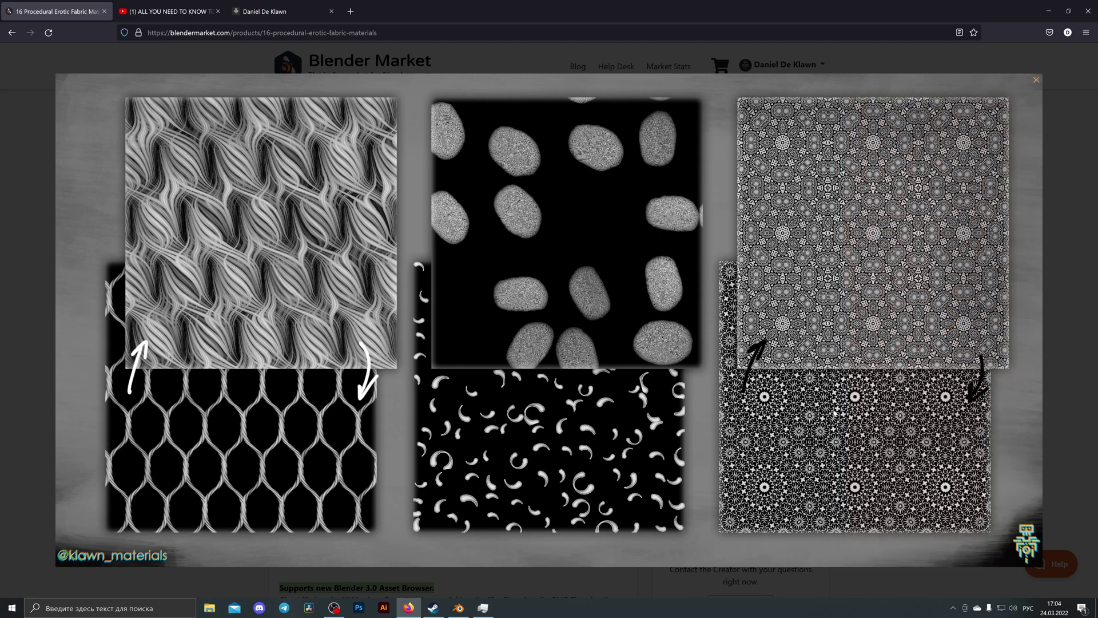
click(1036, 80)
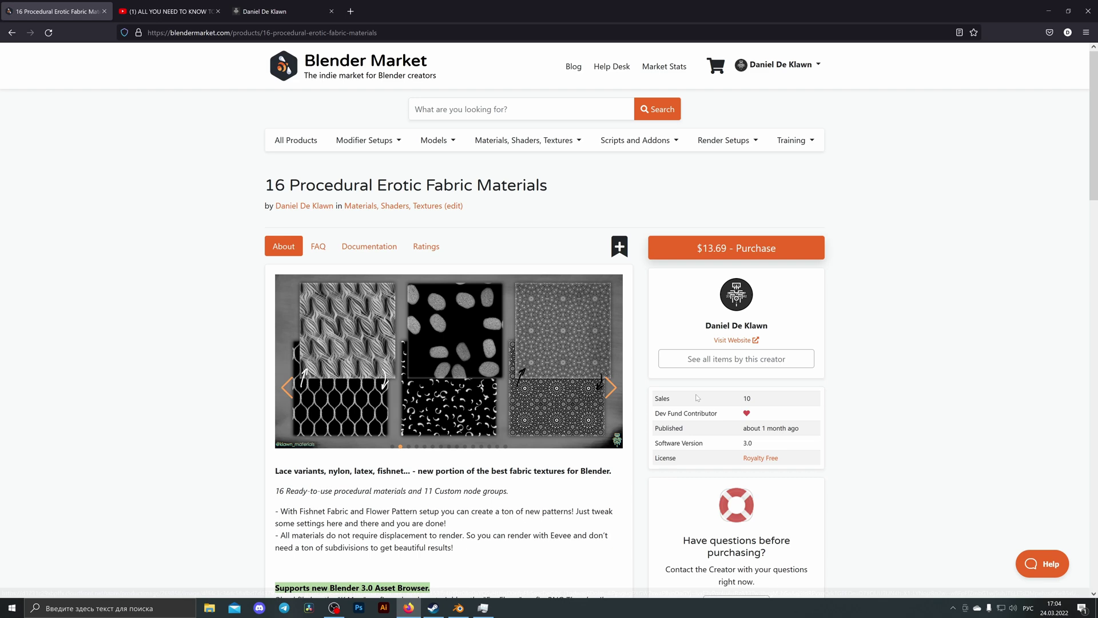
click(293, 387)
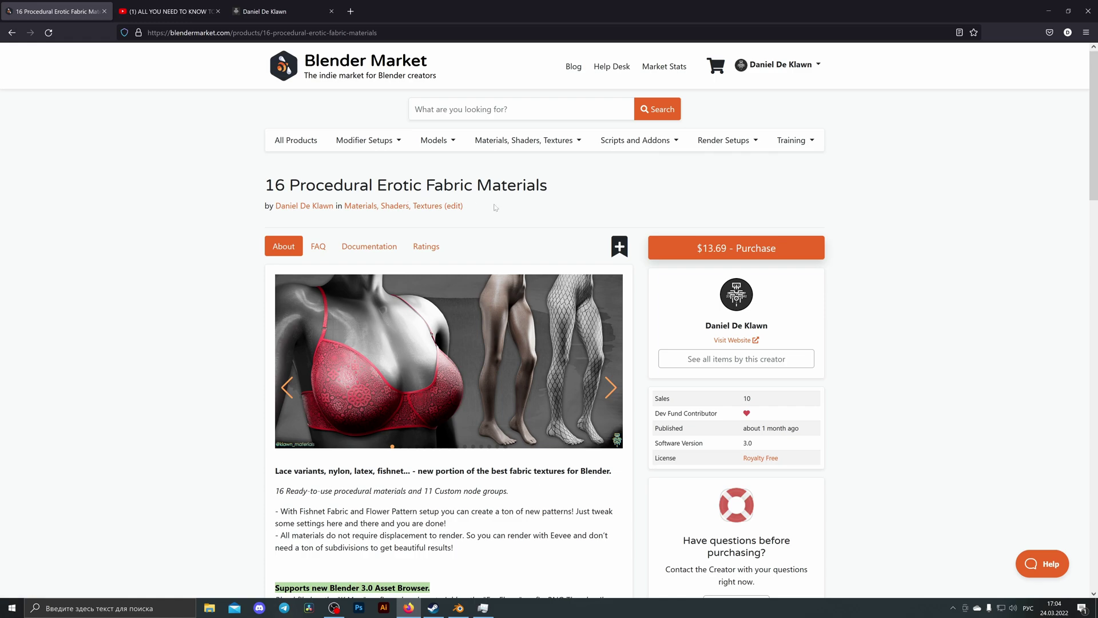
Open the Blender Market store page listing all items by this product's creator and look over the products.
scroll(632, 403, down, 1)
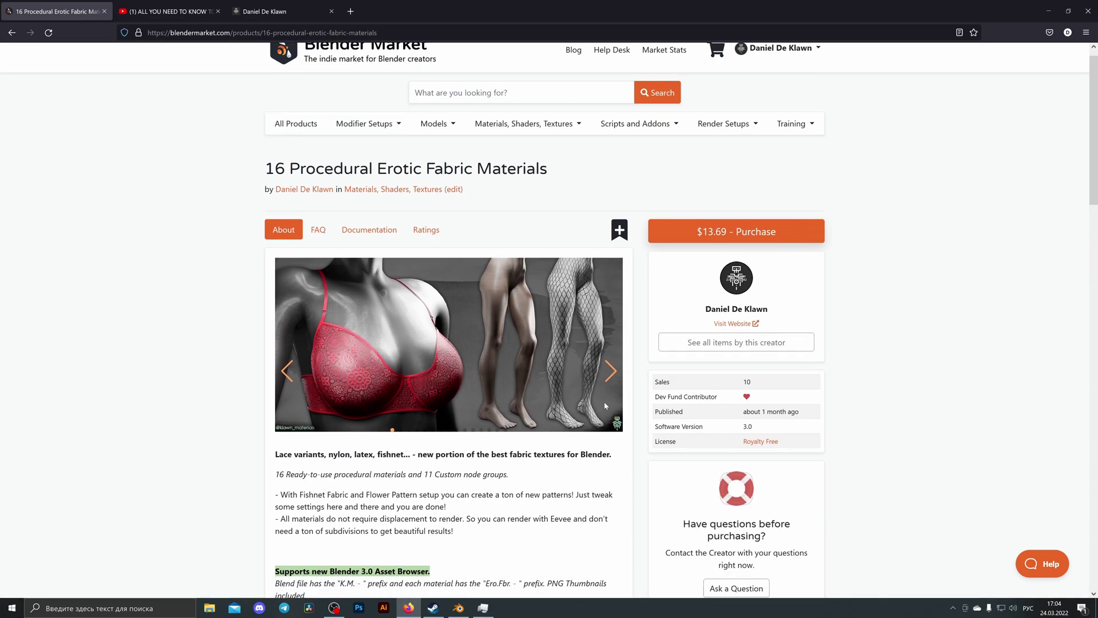
scroll(626, 286, up, 1)
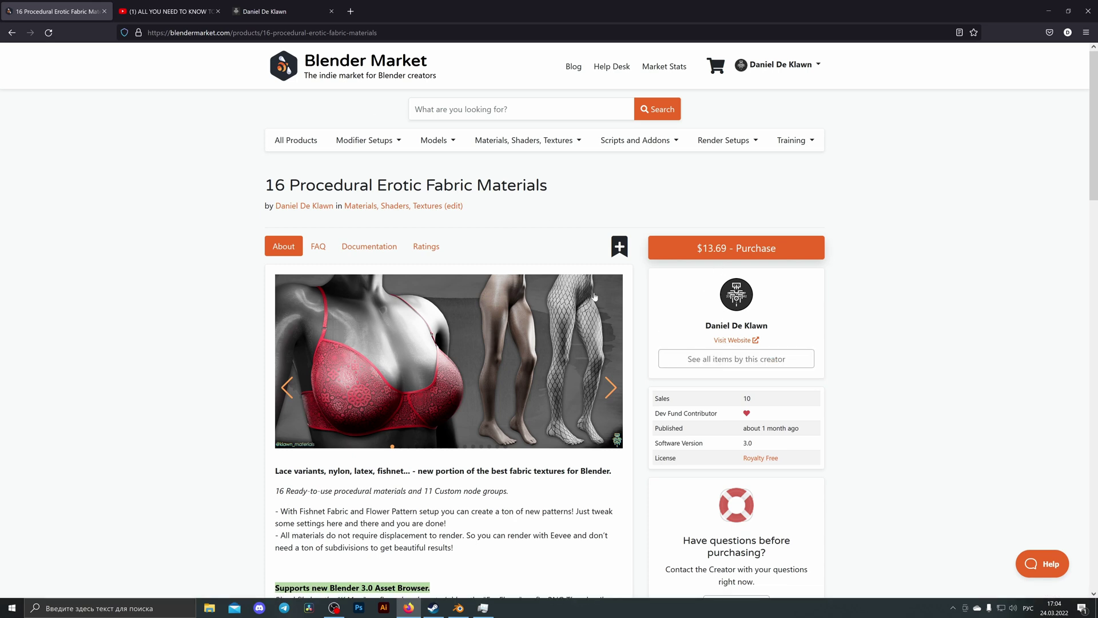
click(728, 364)
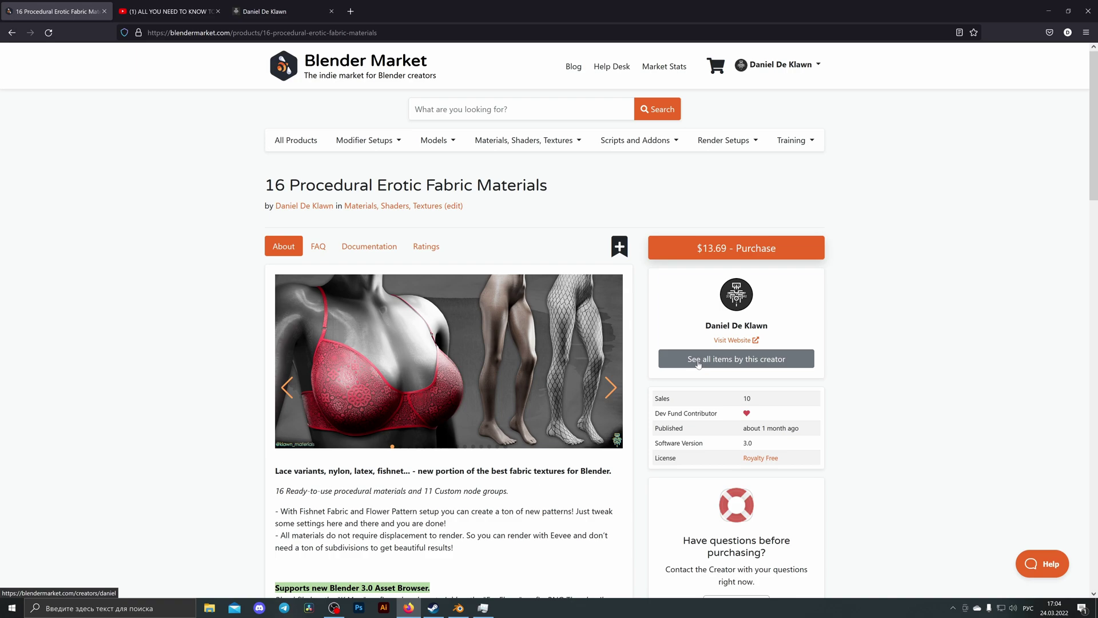
scroll(699, 365, down, 5)
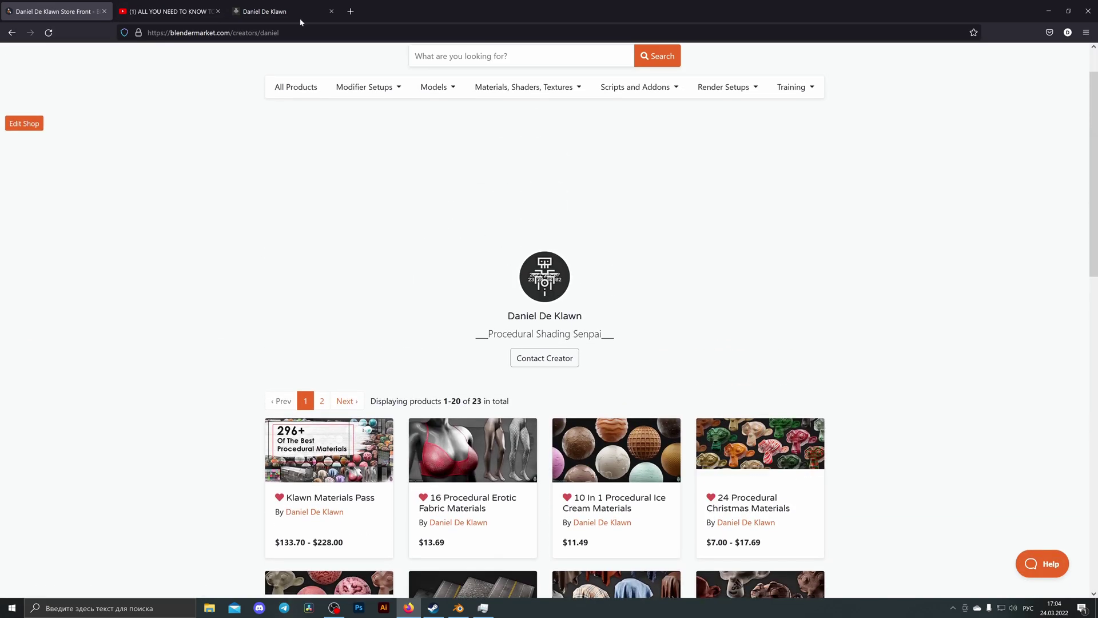
Look through the preview images of the Vector N-gon Node Group on the creator's Gumroad page.
click(263, 14)
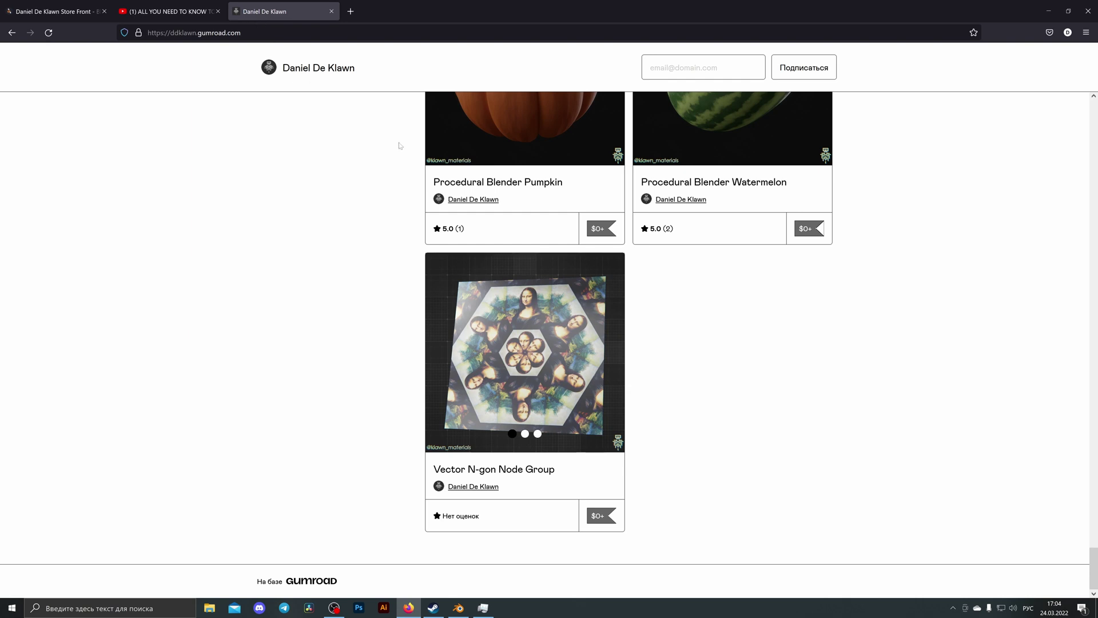
scroll(692, 320, up, 2)
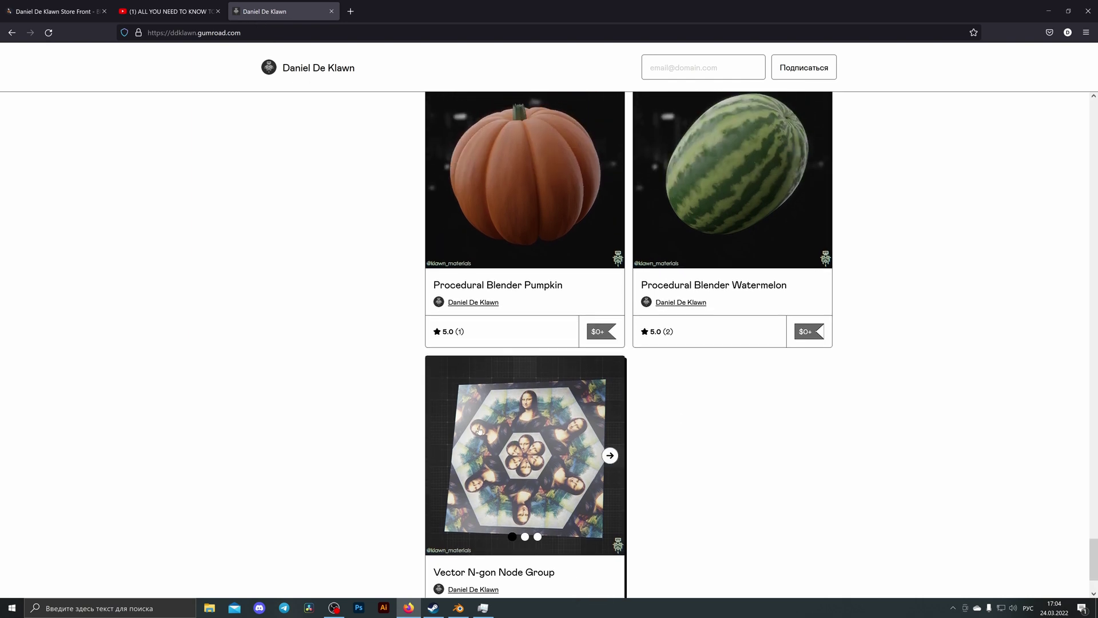
scroll(537, 474, down, 2)
click(608, 354)
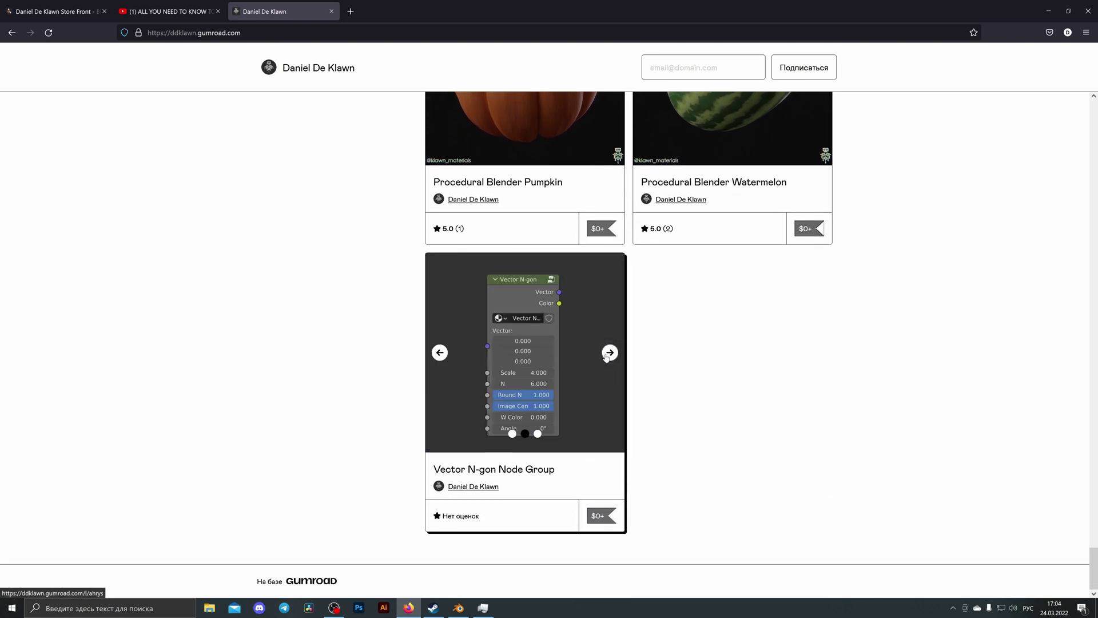
click(608, 353)
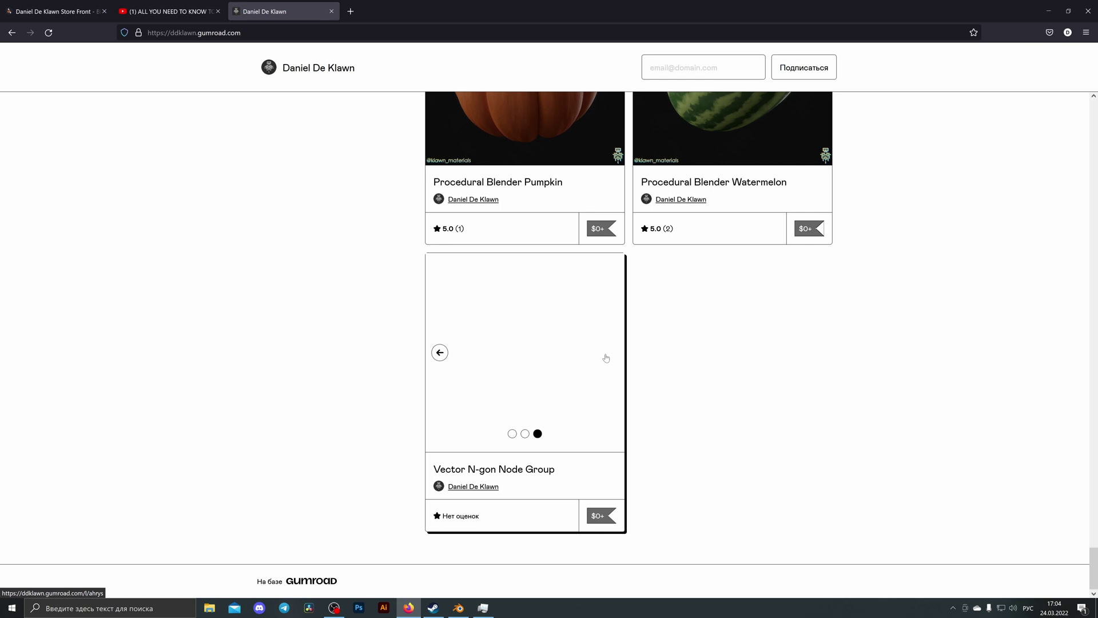
click(439, 353)
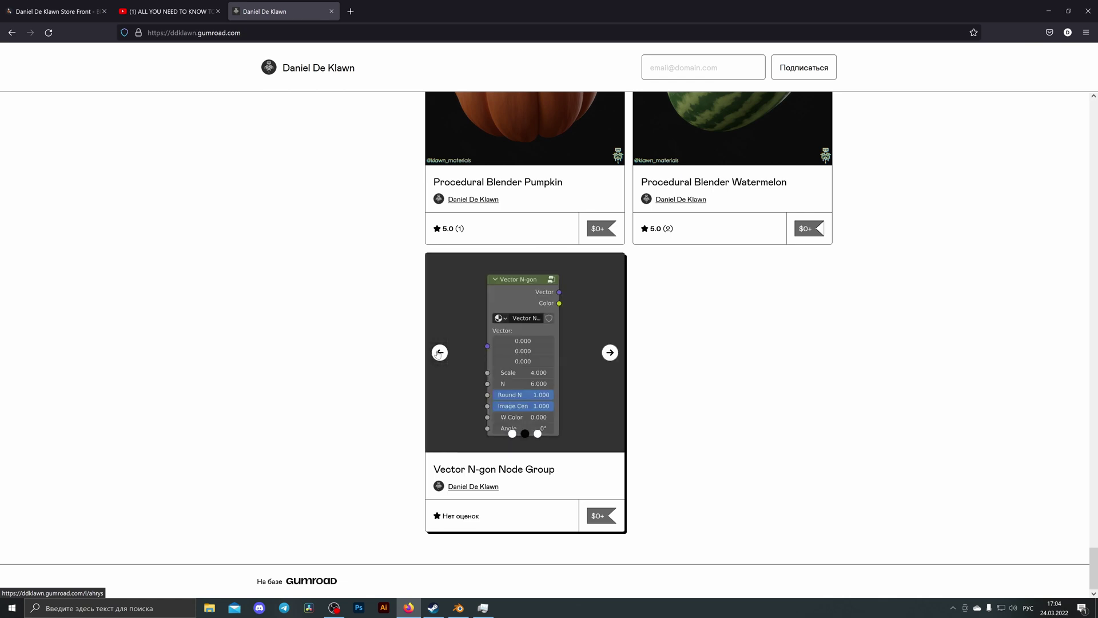
click(439, 353)
click(610, 352)
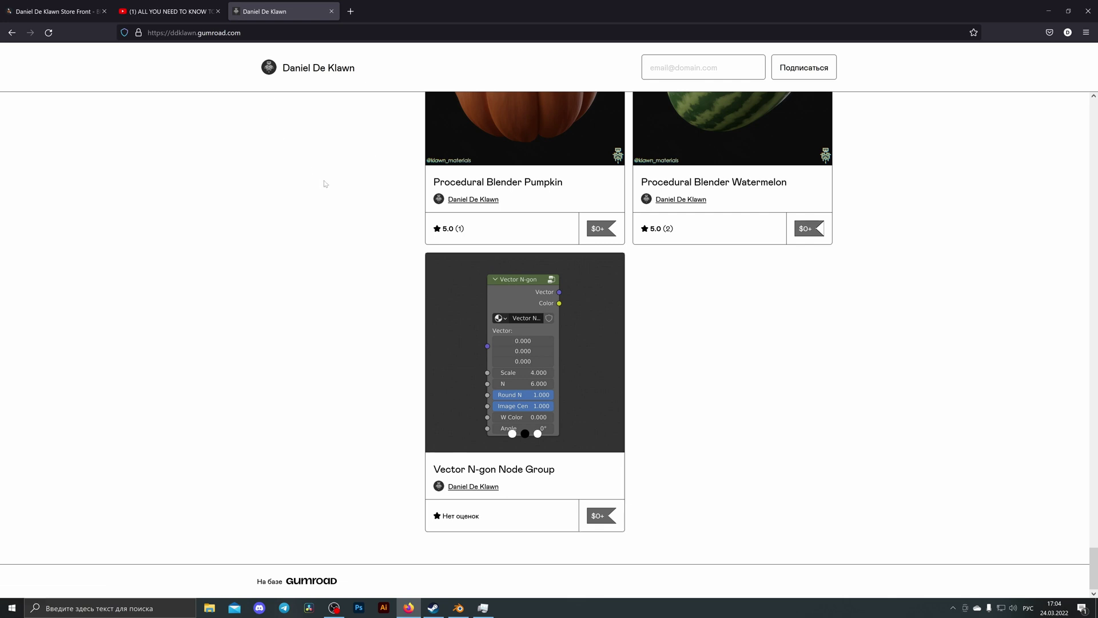
View the YouTube page of the procedural Blender shaders tutorial and return to Blender.
click(171, 14)
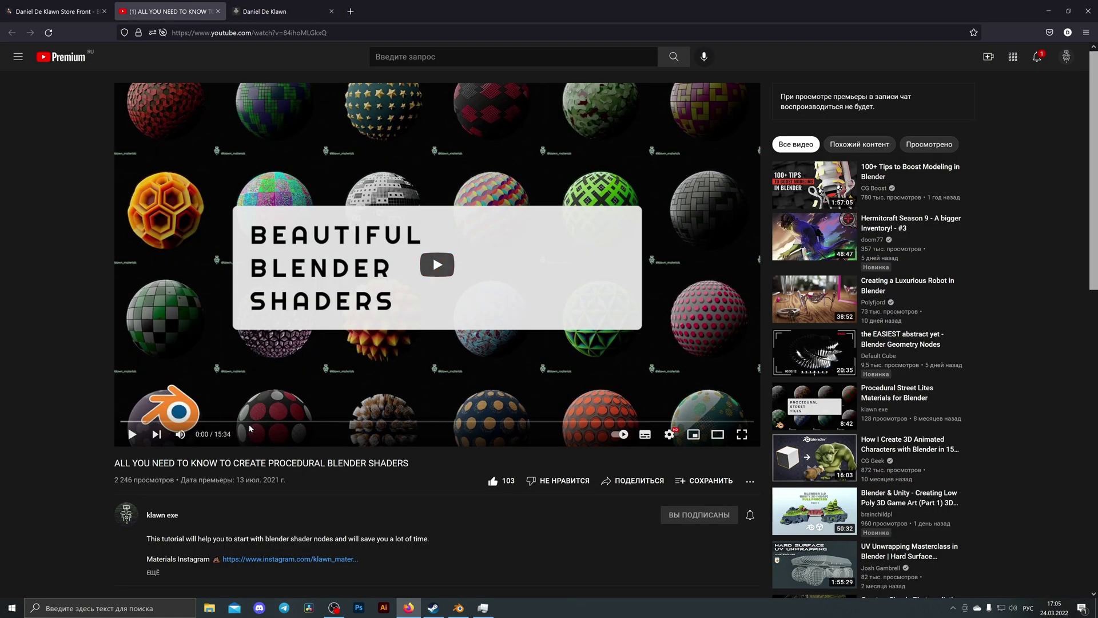
scroll(520, 460, down, 1)
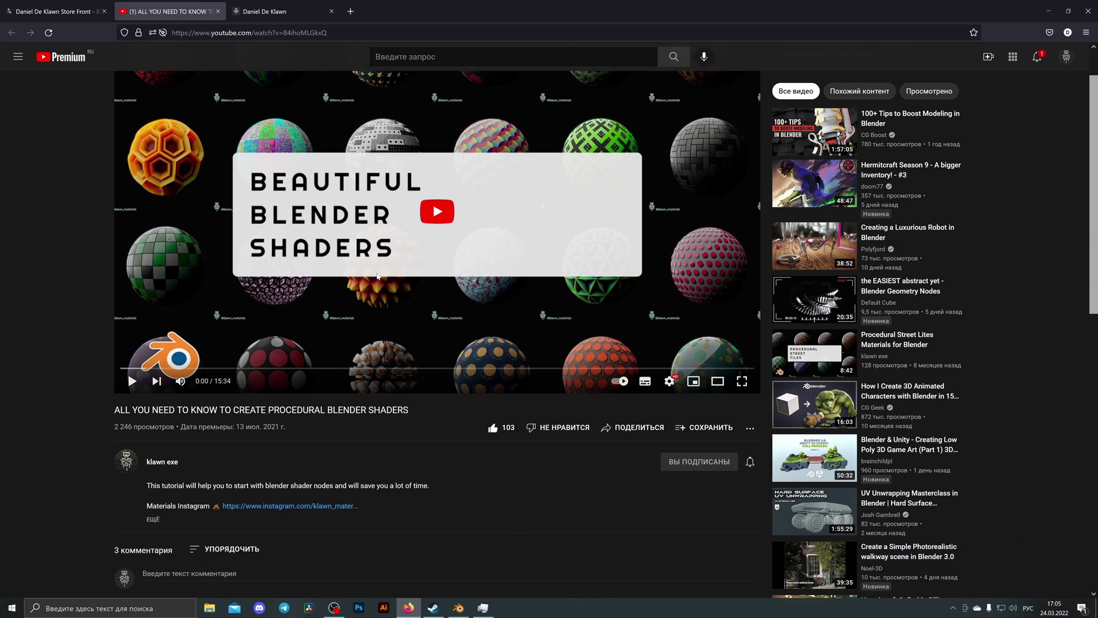
click(1049, 10)
Examine the Lace Flower 2 material's node tree from the Texture Coordinate node through to the RGB Curves nodes.
scroll(473, 281, up, 1)
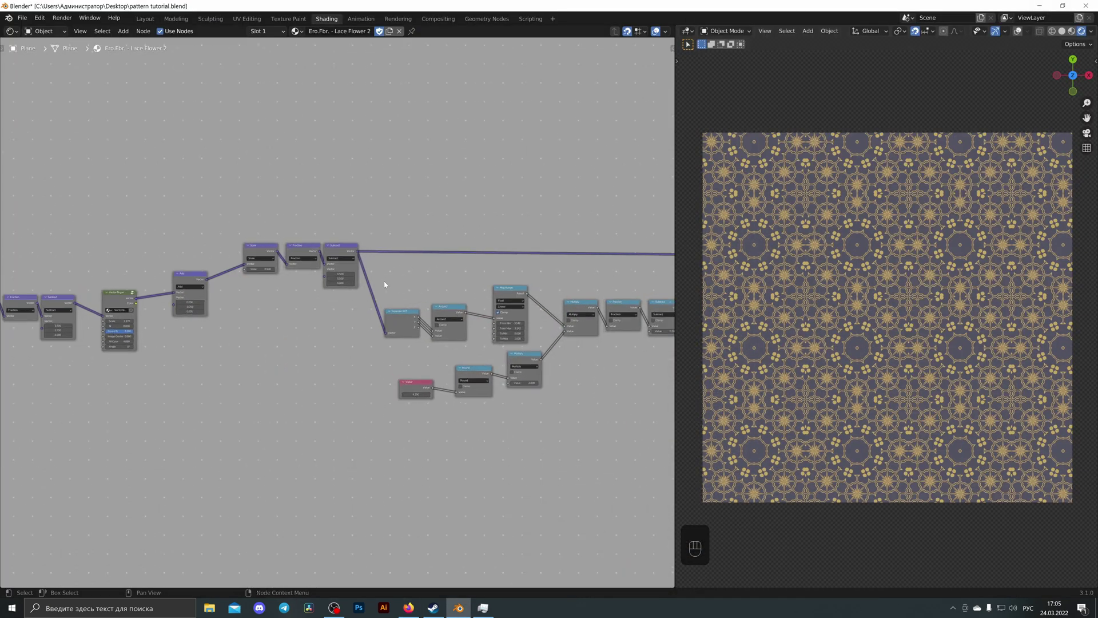
shift+middle_drag(267, 326, 391, 344)
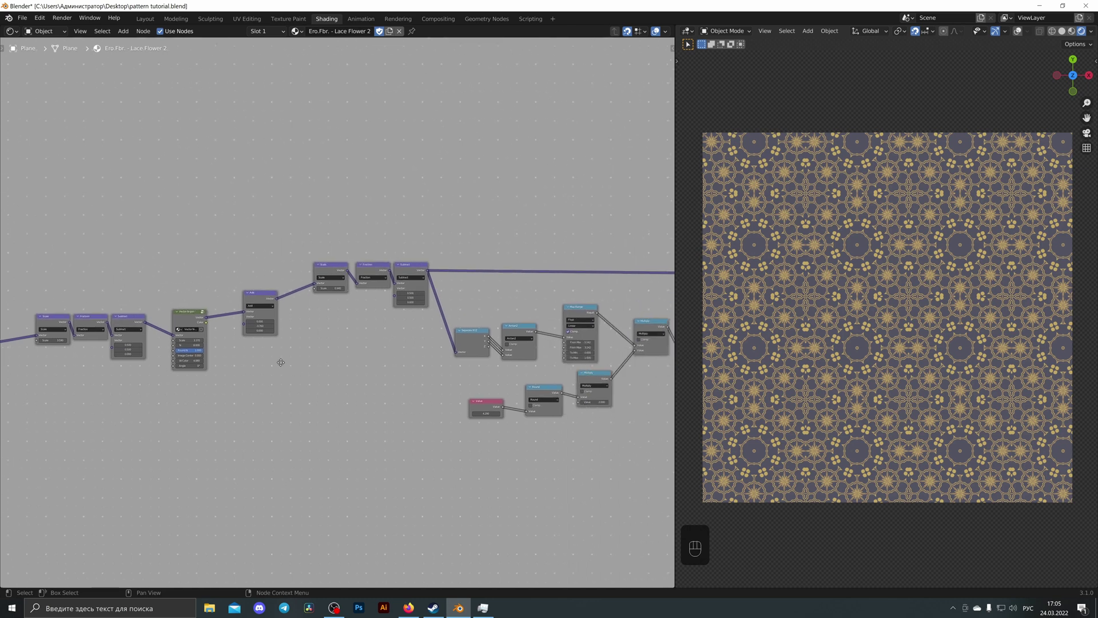
middle_drag(281, 362, 412, 382)
scroll(409, 389, up, 1)
middle_drag(421, 439, 493, 444)
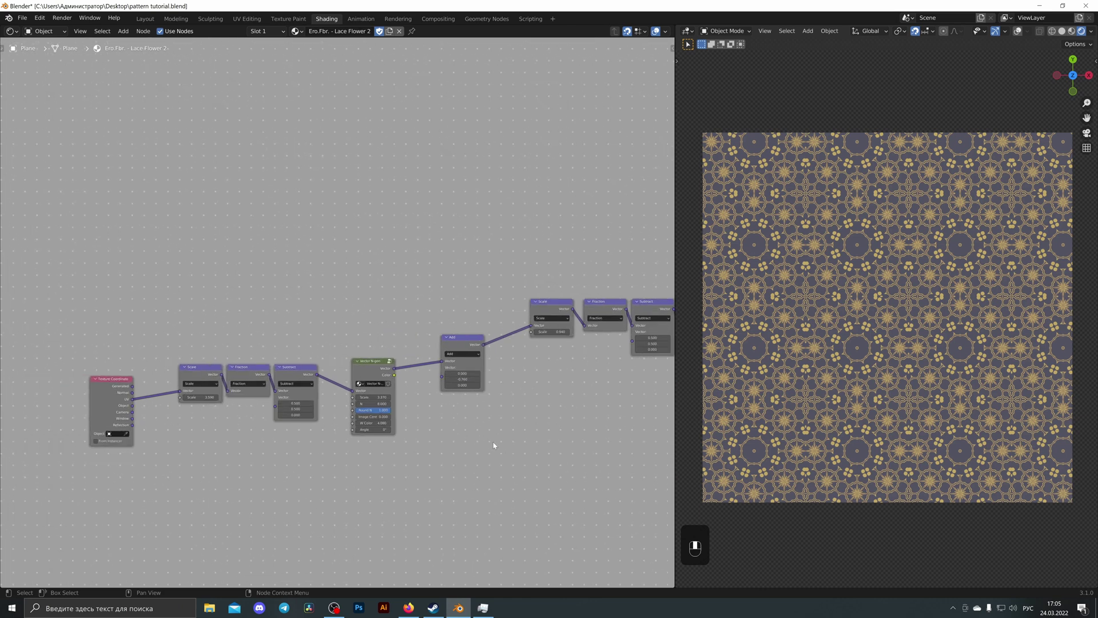
scroll(336, 433, up, 6)
middle_drag(540, 390, 390, 377)
scroll(391, 377, down, 7)
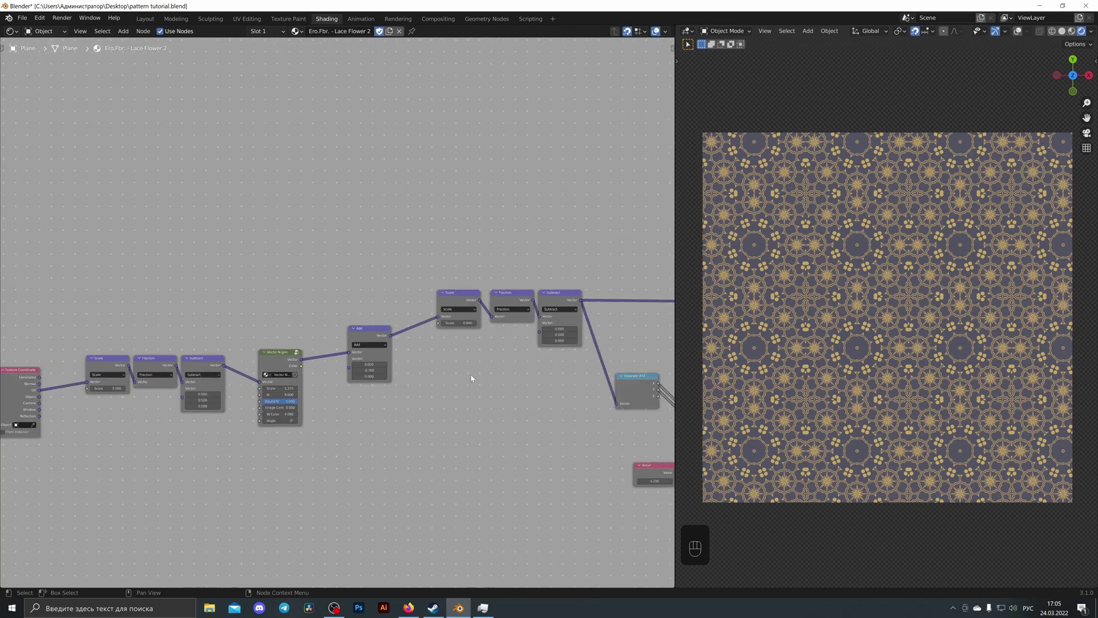
middle_drag(518, 381, 402, 384)
middle_drag(529, 346, 400, 380)
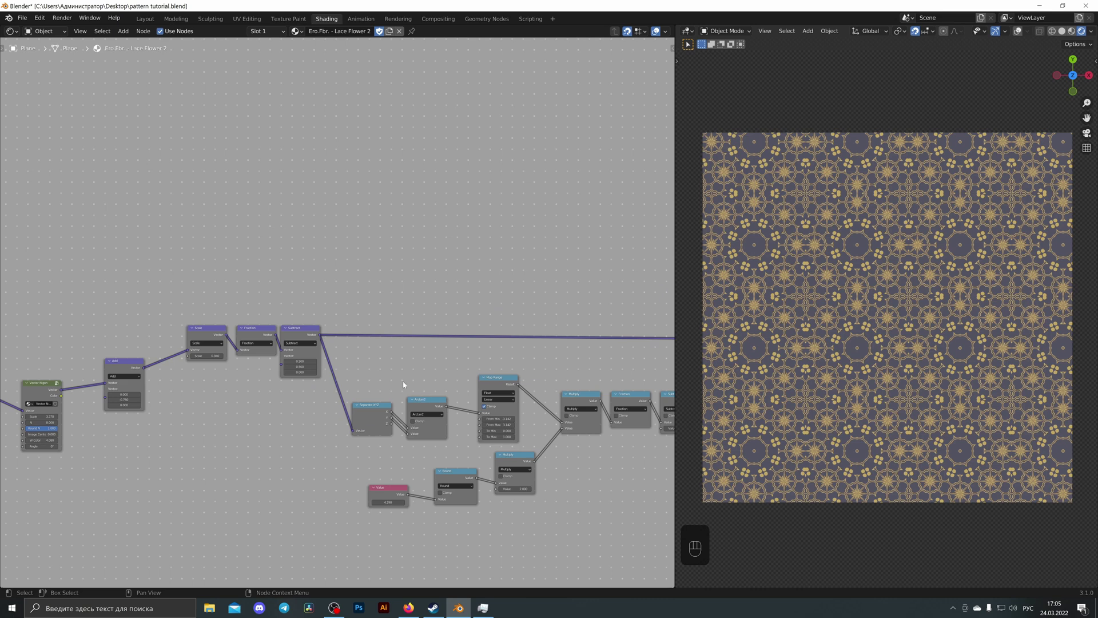
middle_drag(454, 378, 422, 363)
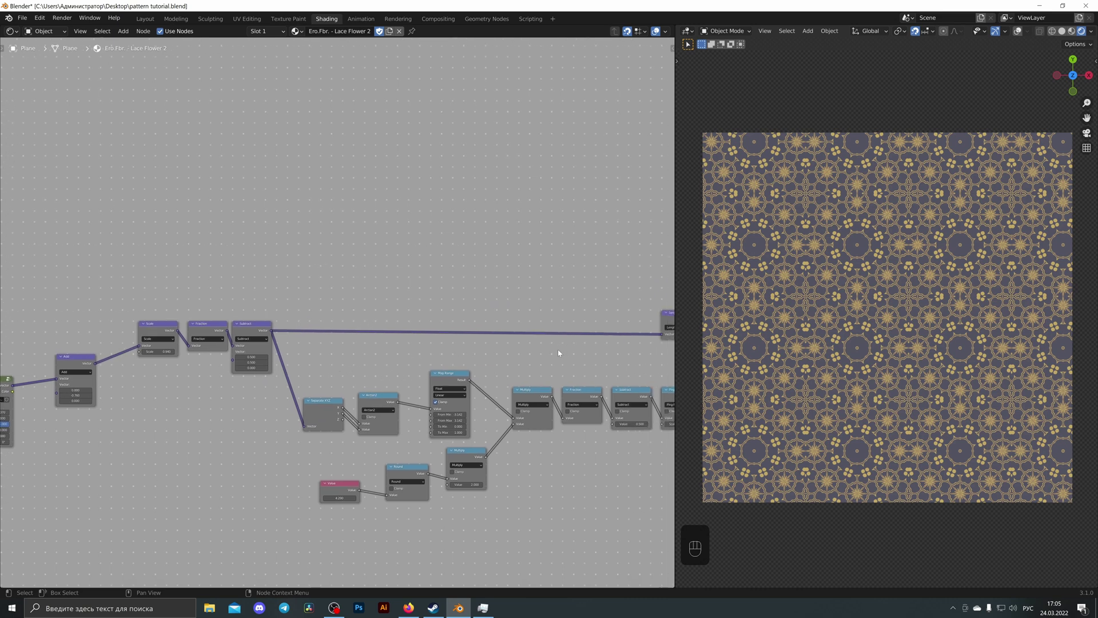
middle_drag(574, 355, 350, 341)
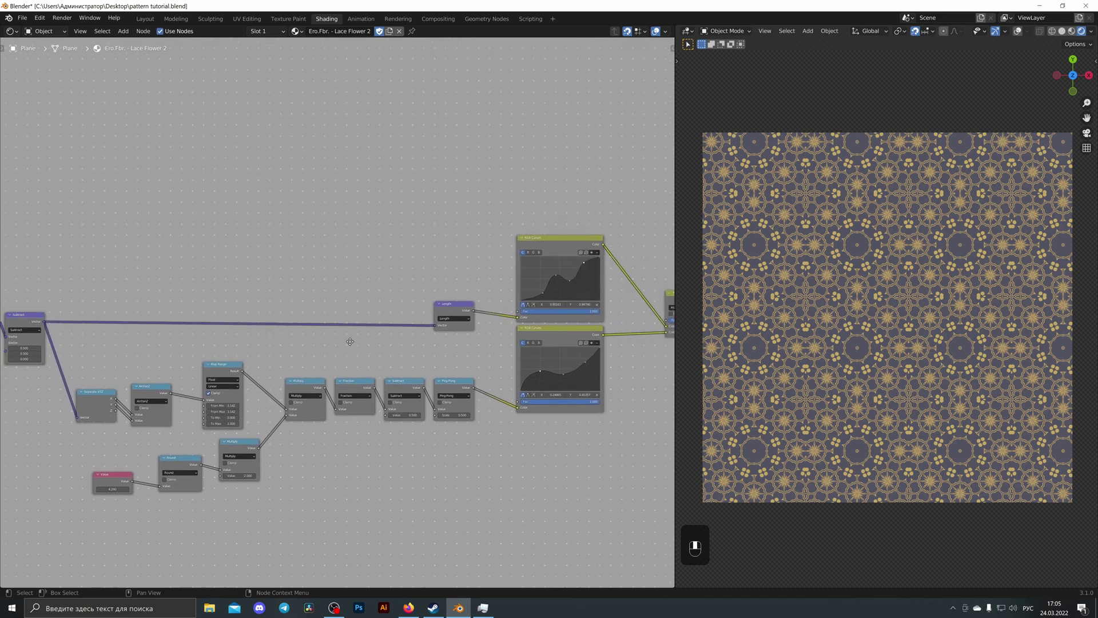
middle_drag(490, 351, 494, 377)
scroll(551, 405, down, 1)
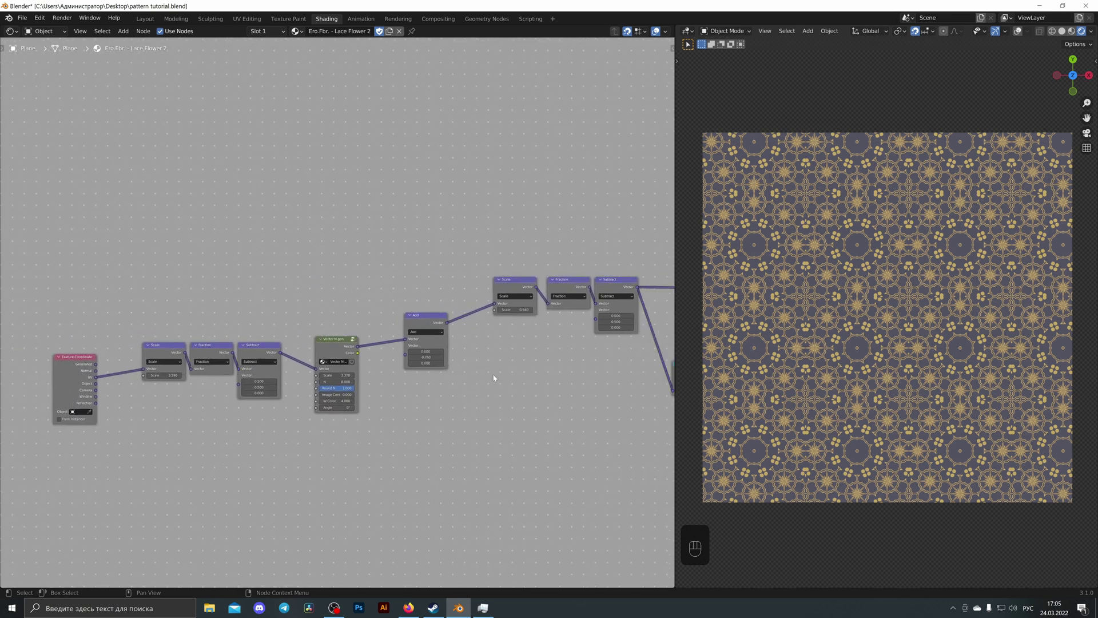
middle_drag(615, 379, 437, 368)
middle_drag(621, 331, 461, 353)
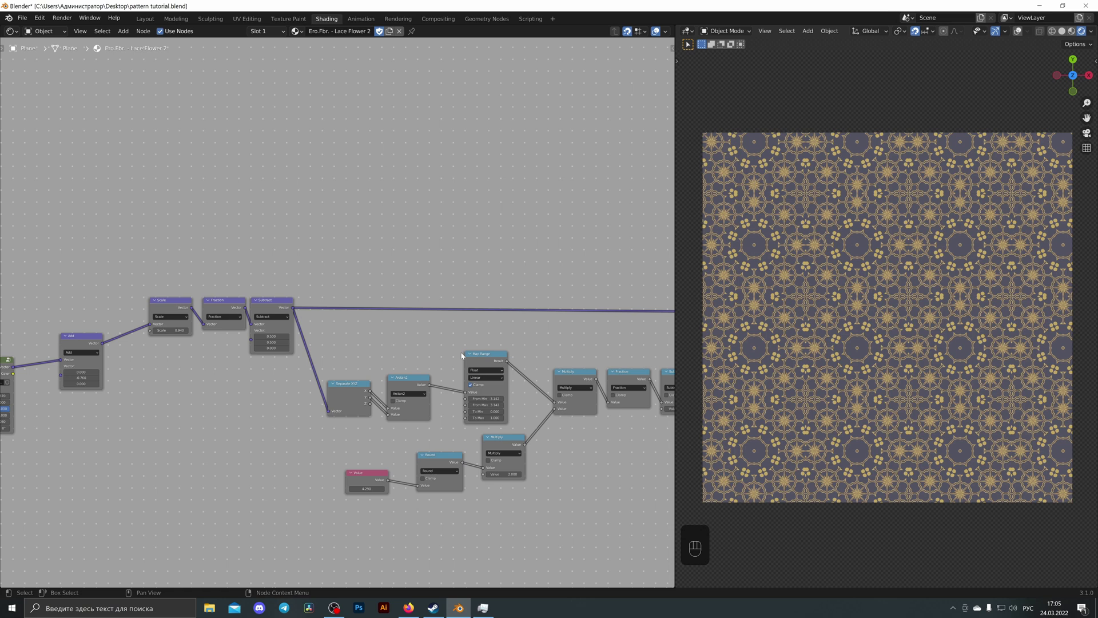
middle_drag(597, 335, 432, 310)
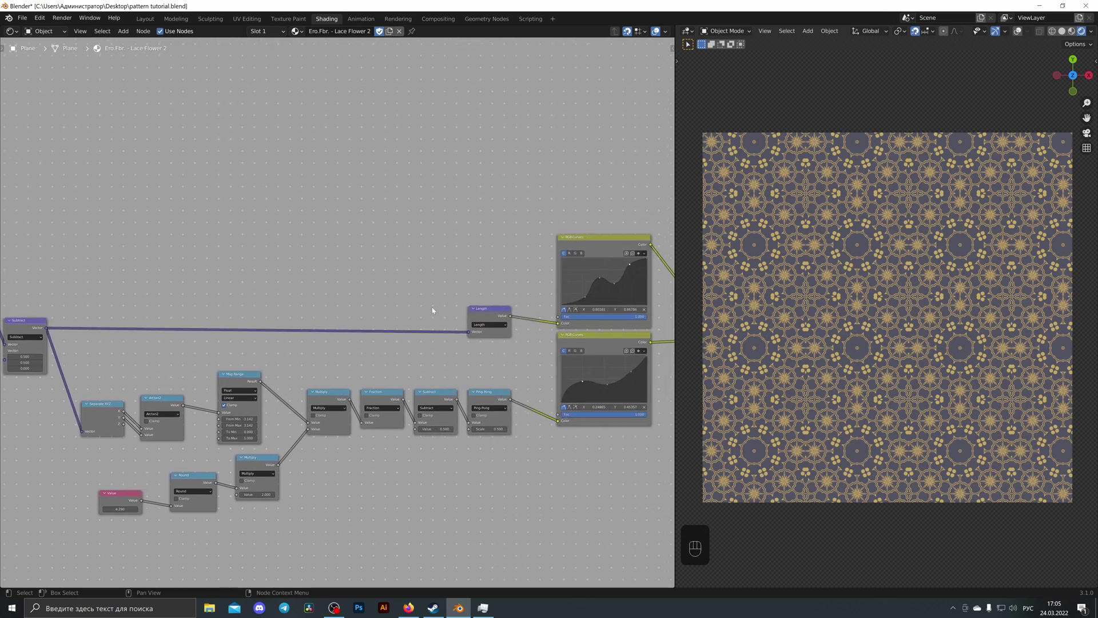
middle_drag(508, 375, 238, 373)
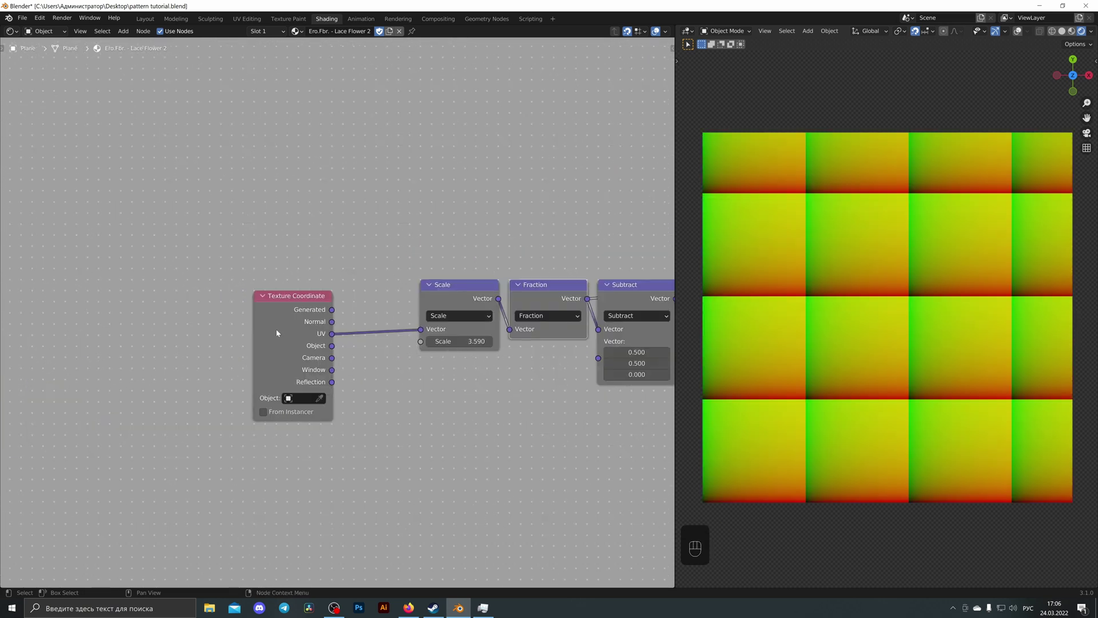
Select the Scale, Fraction and Subtract nodes that directly follow the Texture Coordinate node.
click(277, 333)
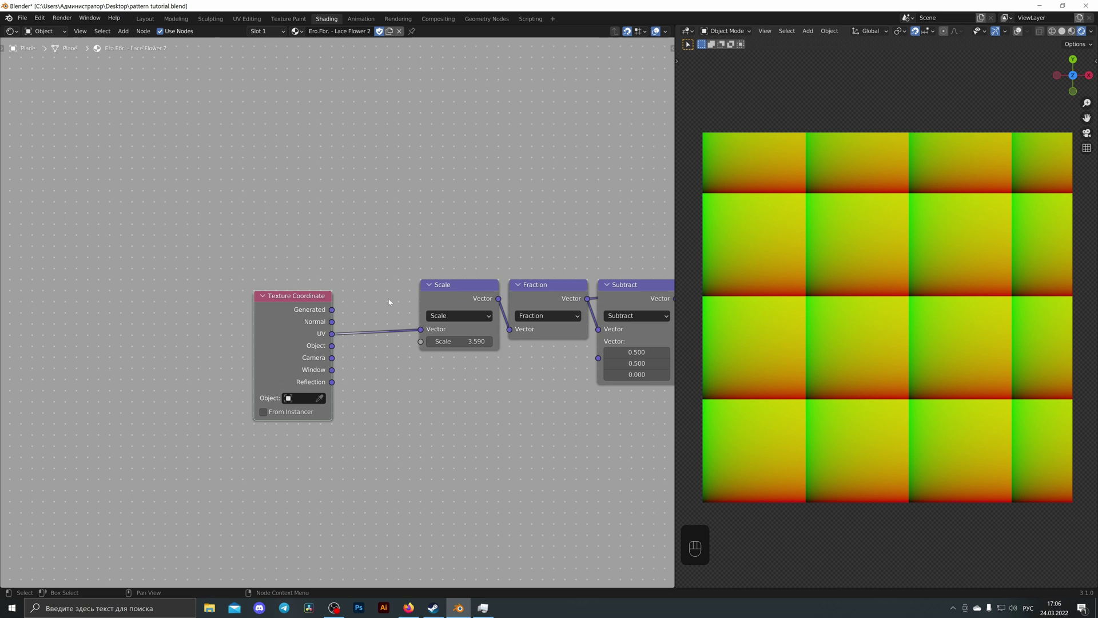
middle_drag(389, 302, 285, 311)
drag(287, 235, 589, 482)
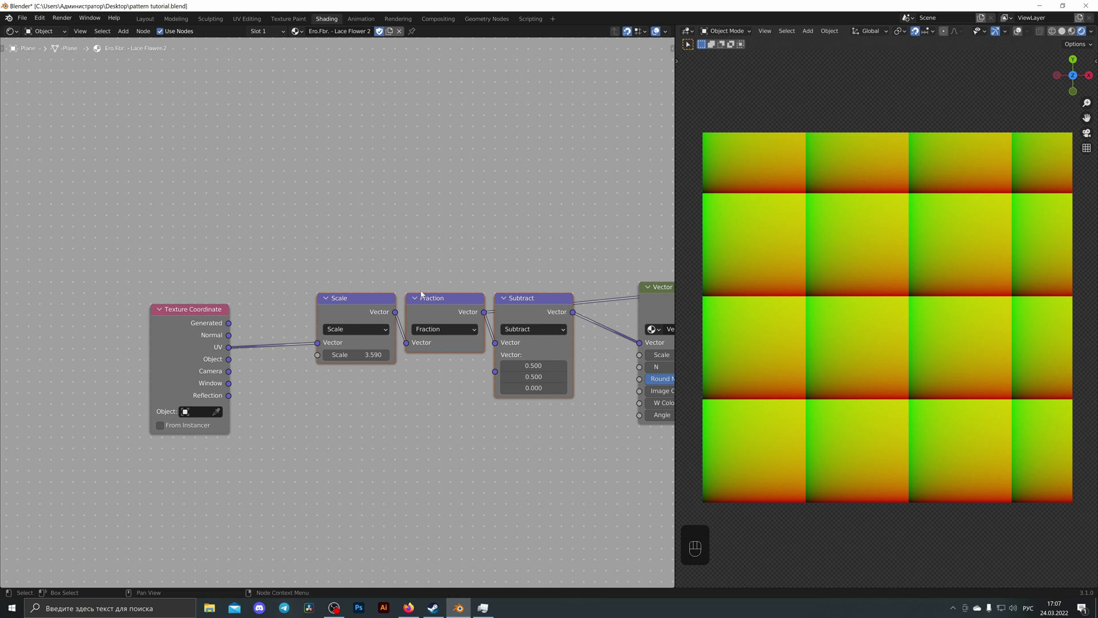
Preview the output of the first Scale node on the plane, followed by that of the Fraction node.
ctrl+shift+click(372, 305)
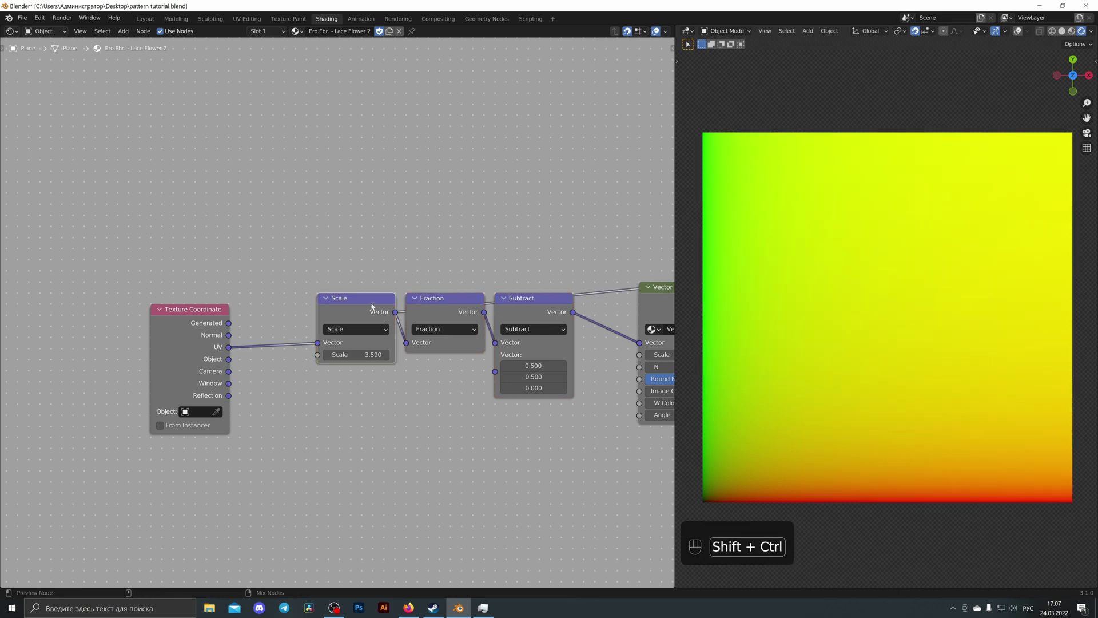
ctrl+shift+click(450, 308)
scroll(507, 206, up, 1)
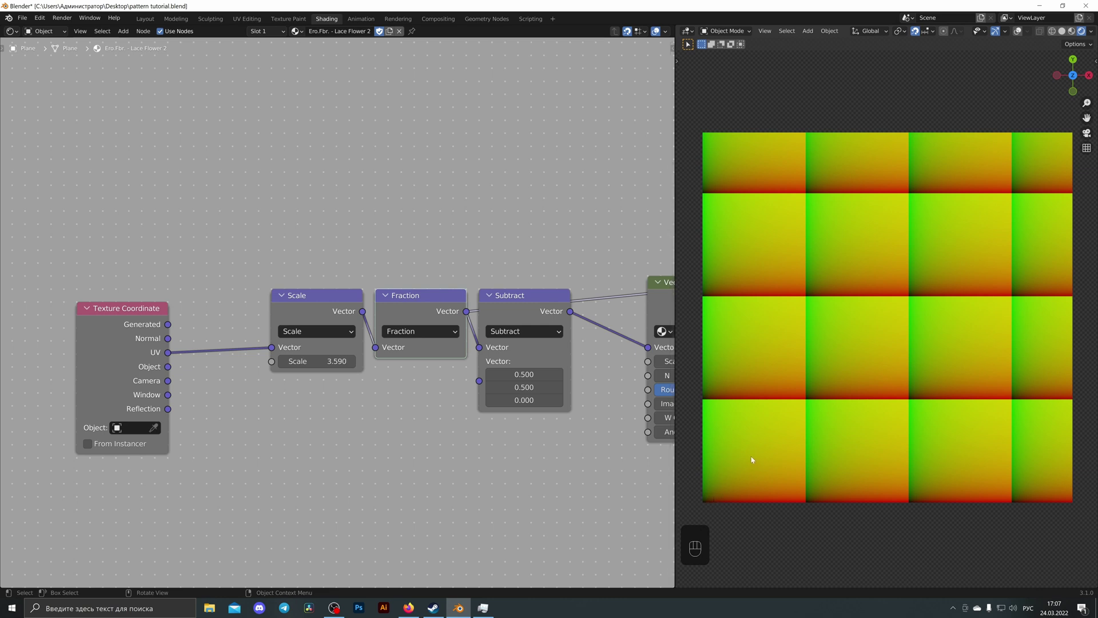
Preview the output of the Subtract node on the plane, followed by that of the Vector N-gon group.
ctrl+shift+click(541, 304)
middle_drag(515, 267, 285, 265)
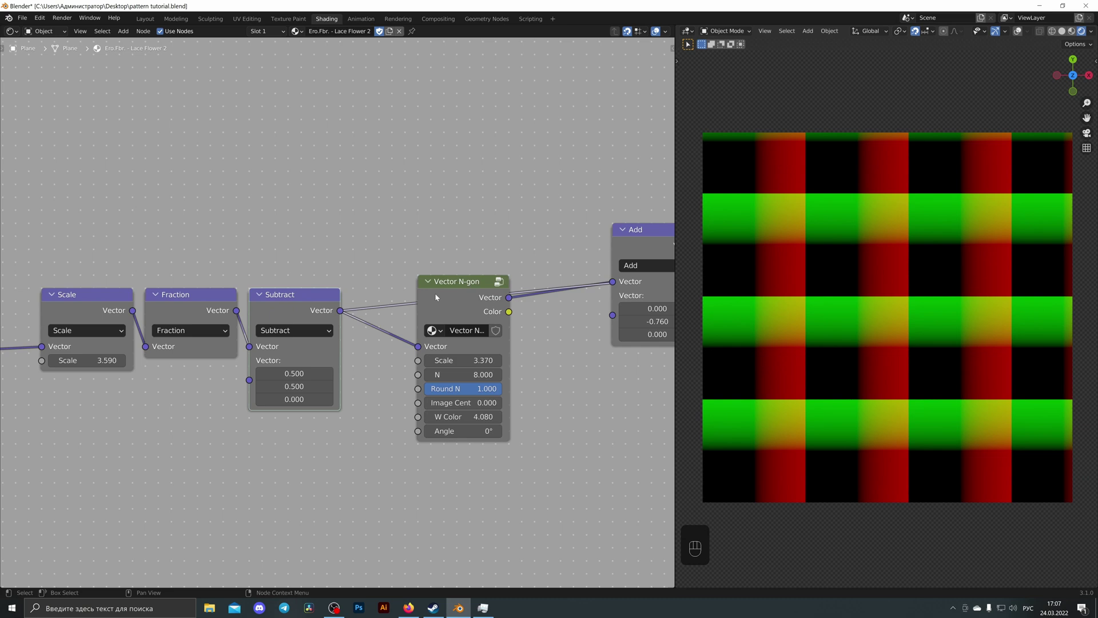
ctrl+shift+click(461, 294)
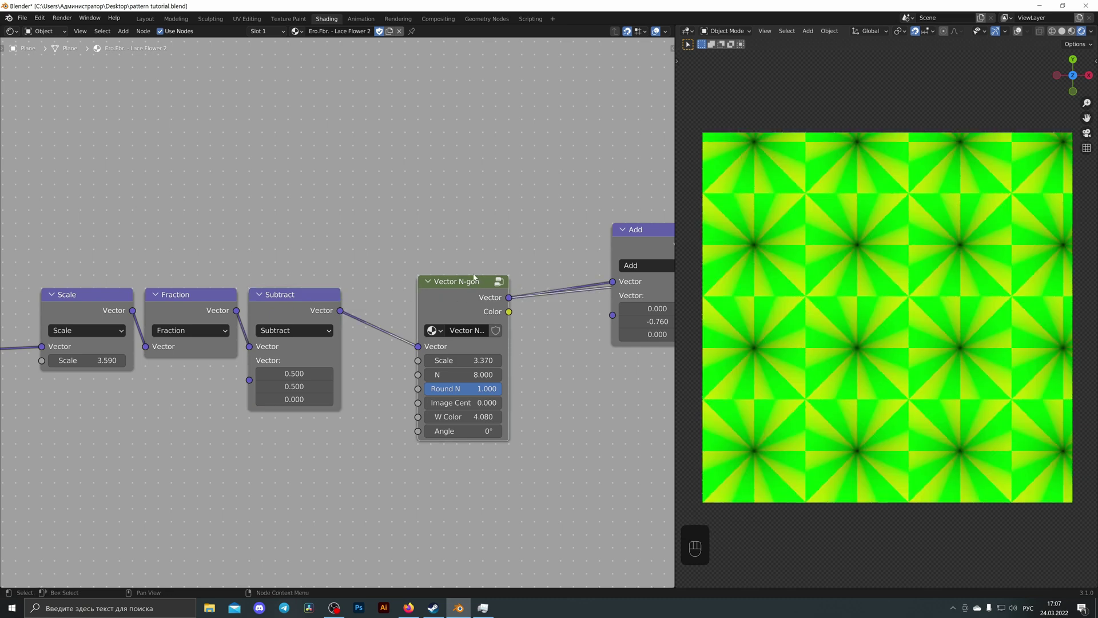
Show the Vector N-gon Node Group listing on Gumroad again in Firefox and switch back to Blender.
click(409, 607)
click(269, 11)
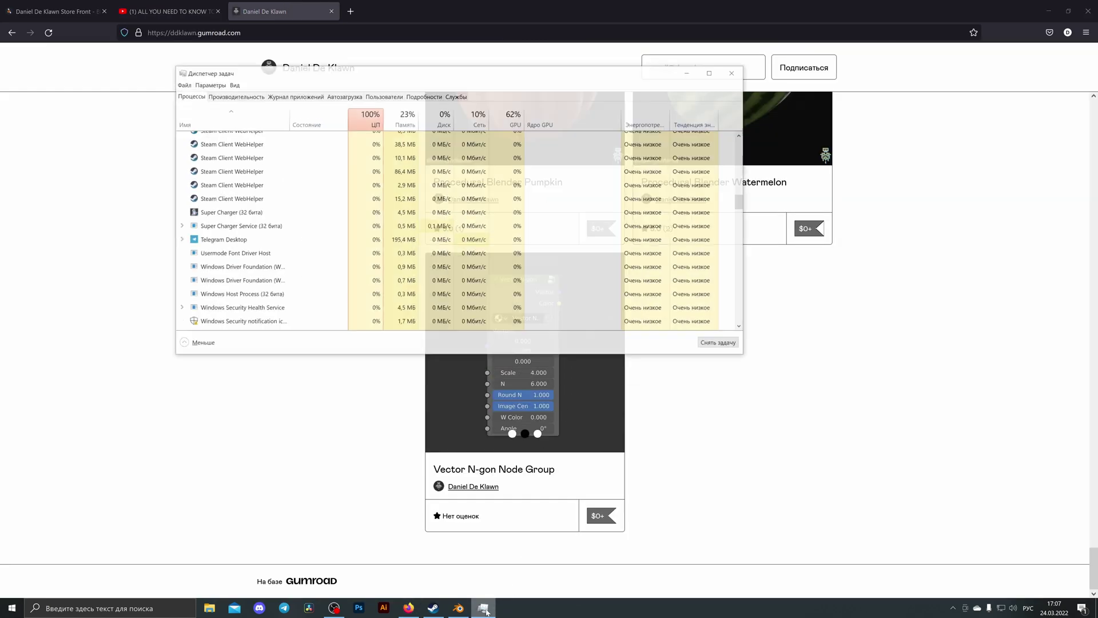
click(459, 609)
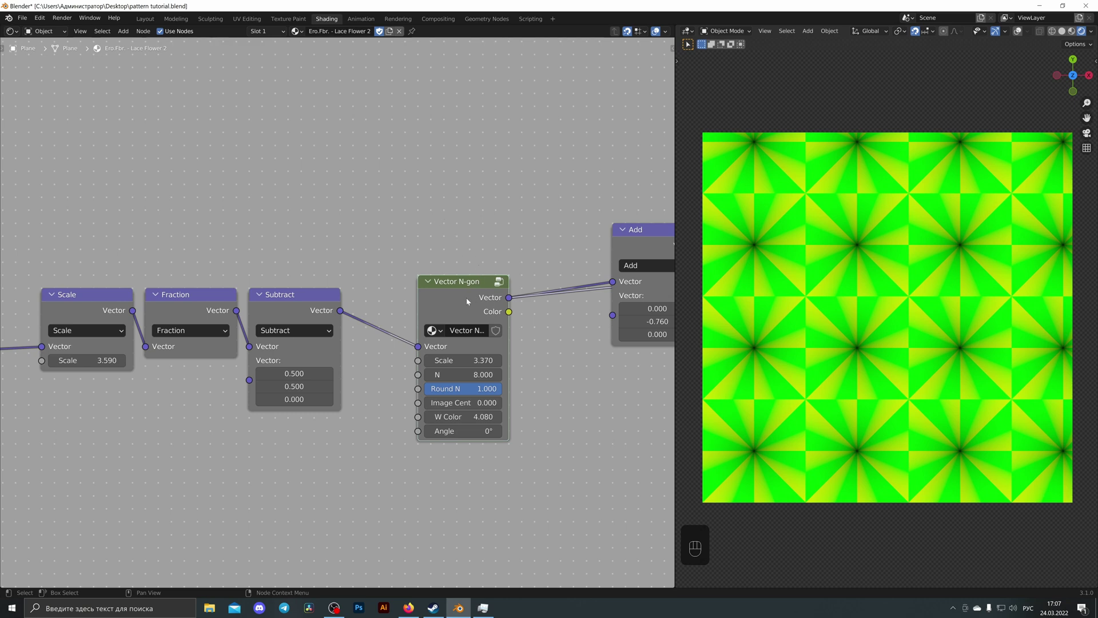
Mute the Scale and Fraction nodes that follow the Texture Coordinate node.
drag(462, 295, 460, 294)
middle_drag(378, 318, 435, 253)
scroll(416, 264, down, 5)
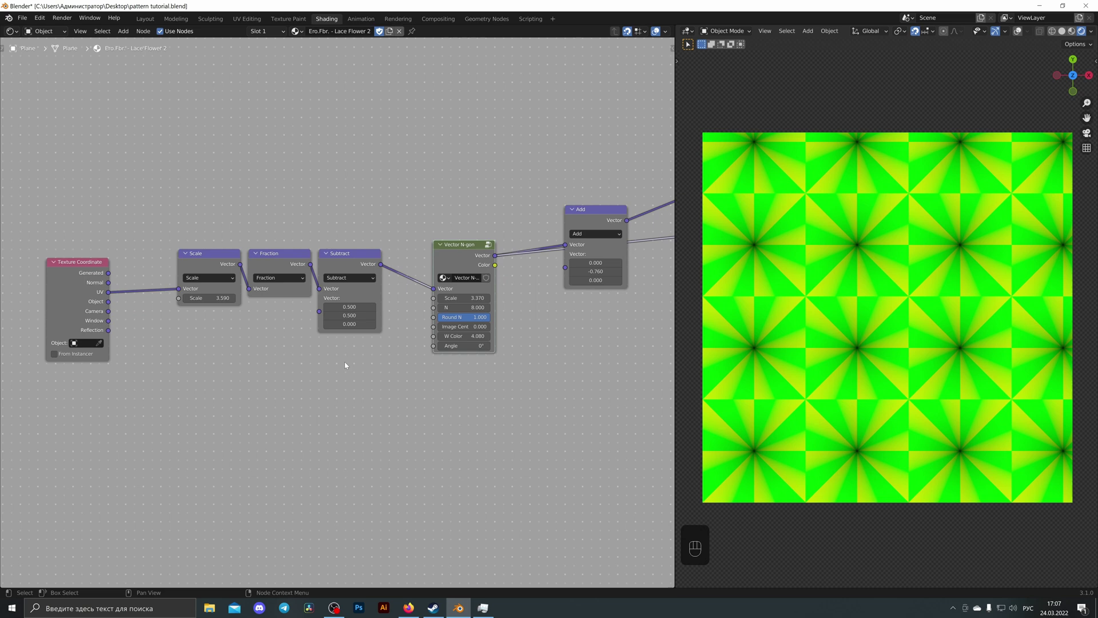
drag(287, 318, 184, 267)
key(m)
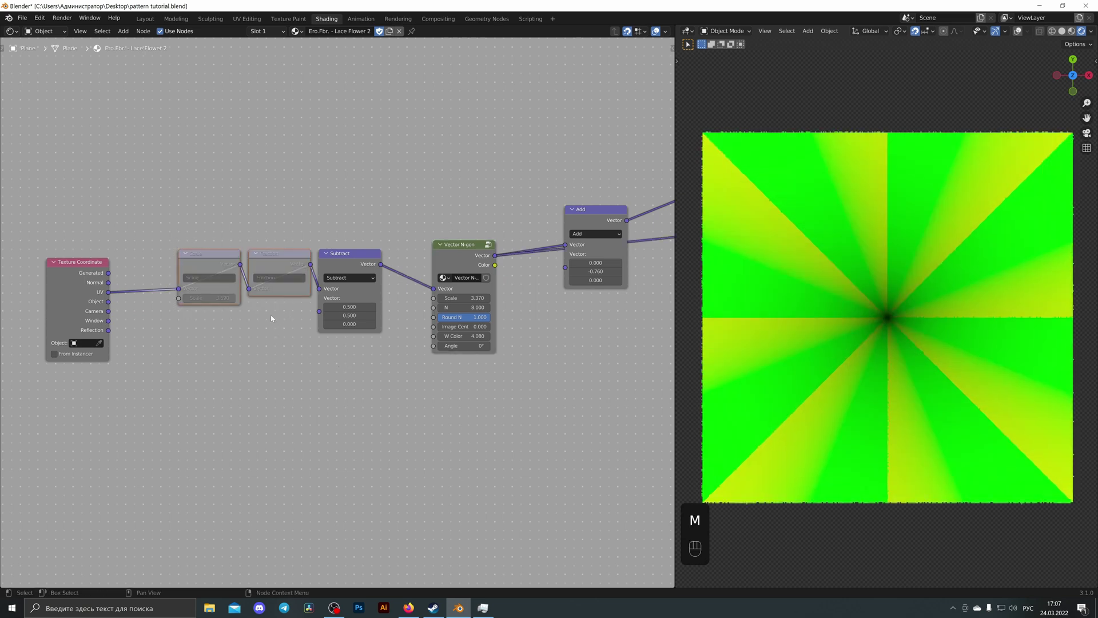
Preview the outputs of the Vector N-gon group in turn on the plane.
scroll(345, 235, up, 2)
middle_drag(416, 235, 355, 235)
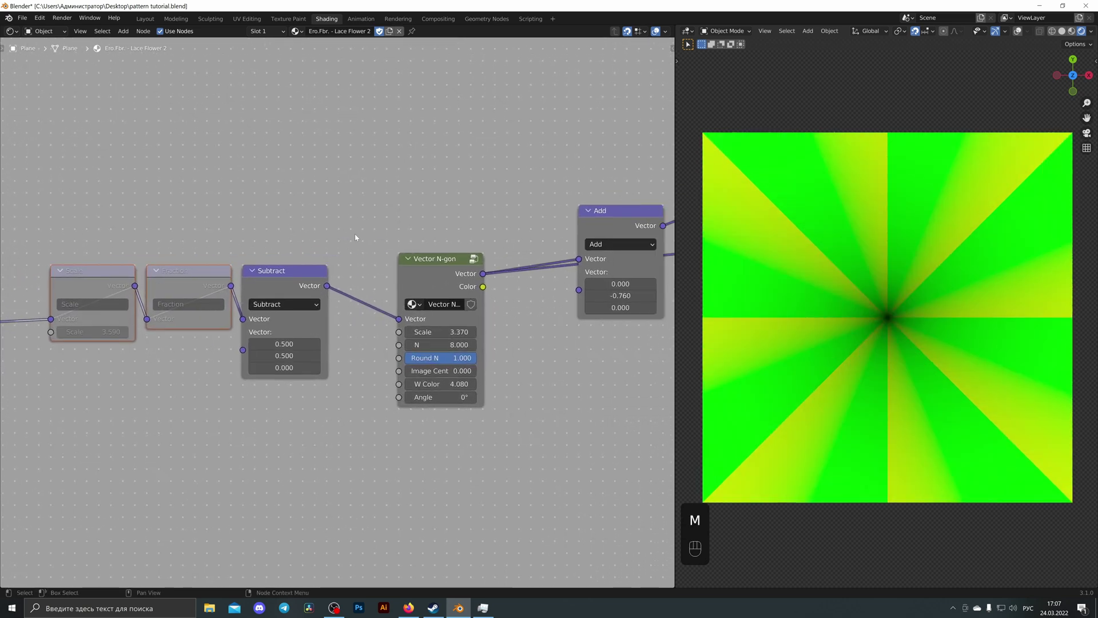
scroll(357, 235, up, 1)
ctrl+shift+click(454, 274)
ctrl+shift+click(455, 273)
middle_drag(482, 209, 418, 198)
scroll(438, 219, up, 1)
mouse_move(383, 257)
mouse_down()
mouse_move(392, 264)
mouse_move(402, 254)
mouse_move(386, 266)
mouse_up()
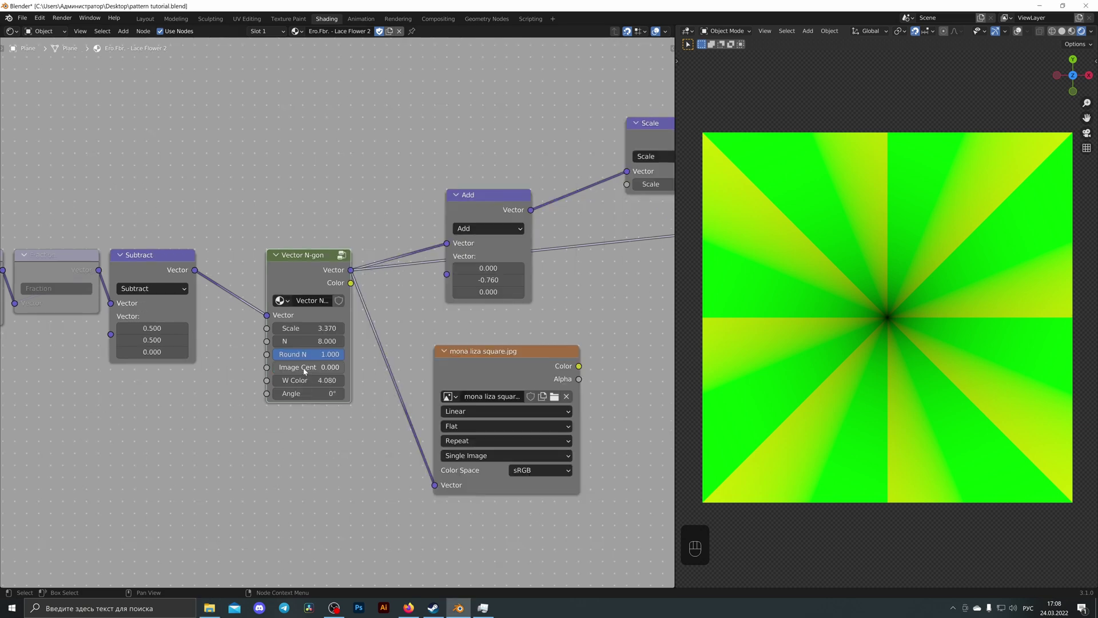
Set the Vector N-gon's Image Center to 1.000 and preview the mona liza square.jpg texture with its extension set to Clip.
drag(306, 367, 400, 367)
ctrl+shift+click(541, 362)
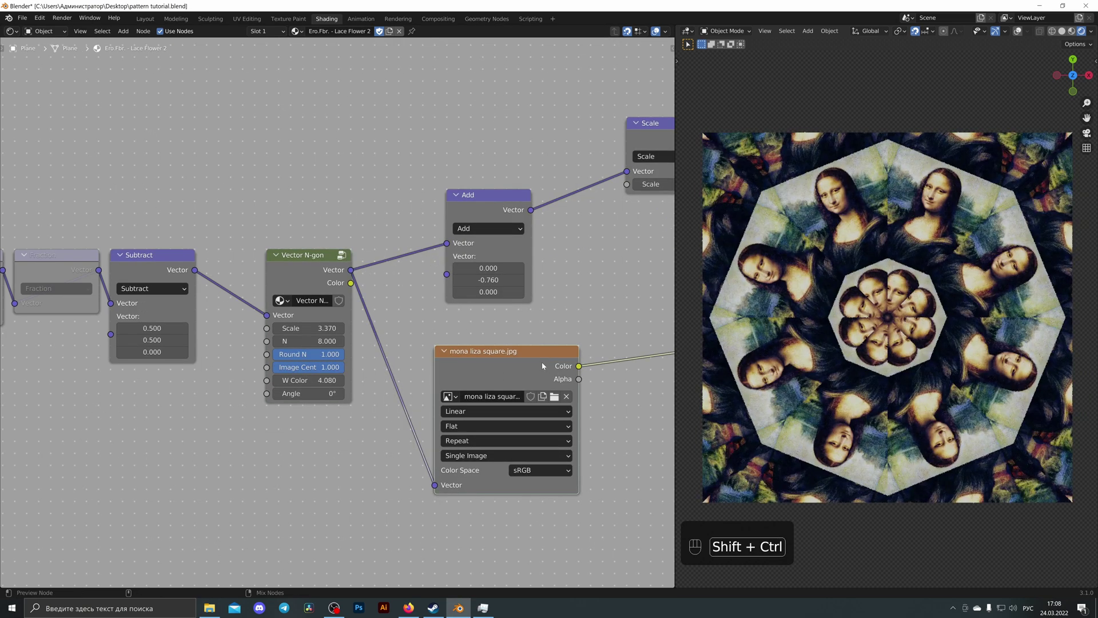
click(503, 441)
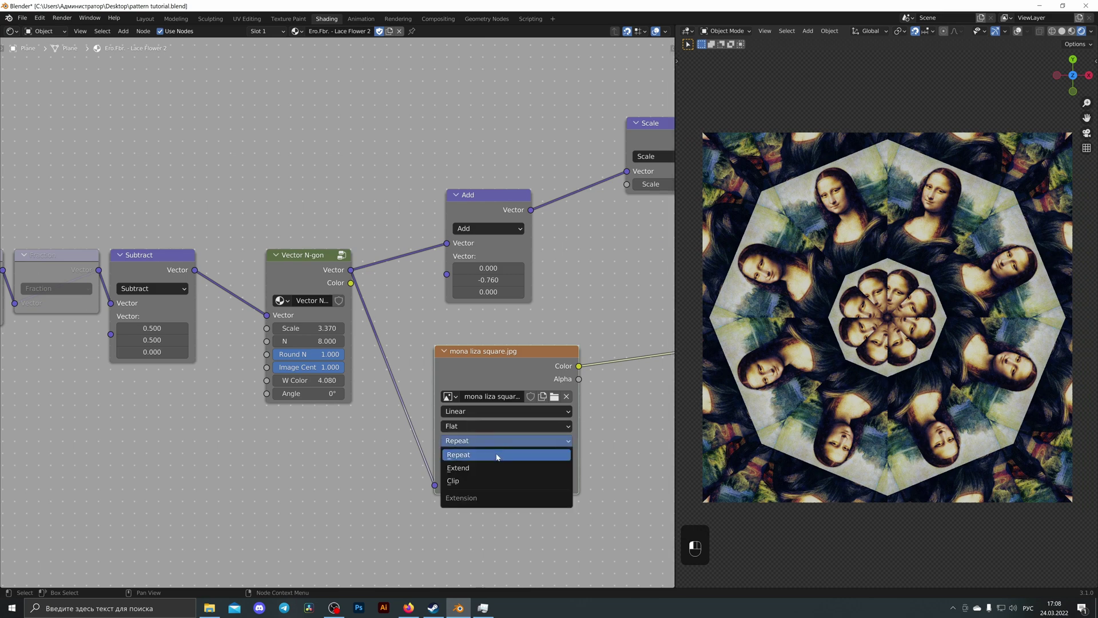
click(488, 482)
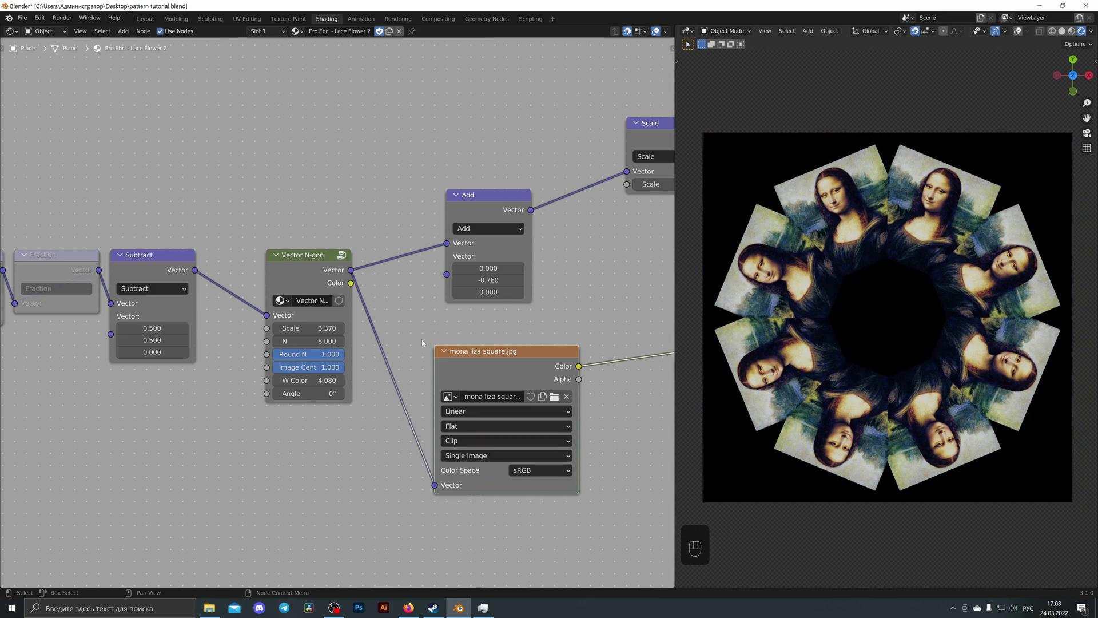
Set the Vector N-gon's N to 6, vary it through lower and higher values, and leave it at 9.350.
scroll(436, 339, up, 1)
double_click(321, 336)
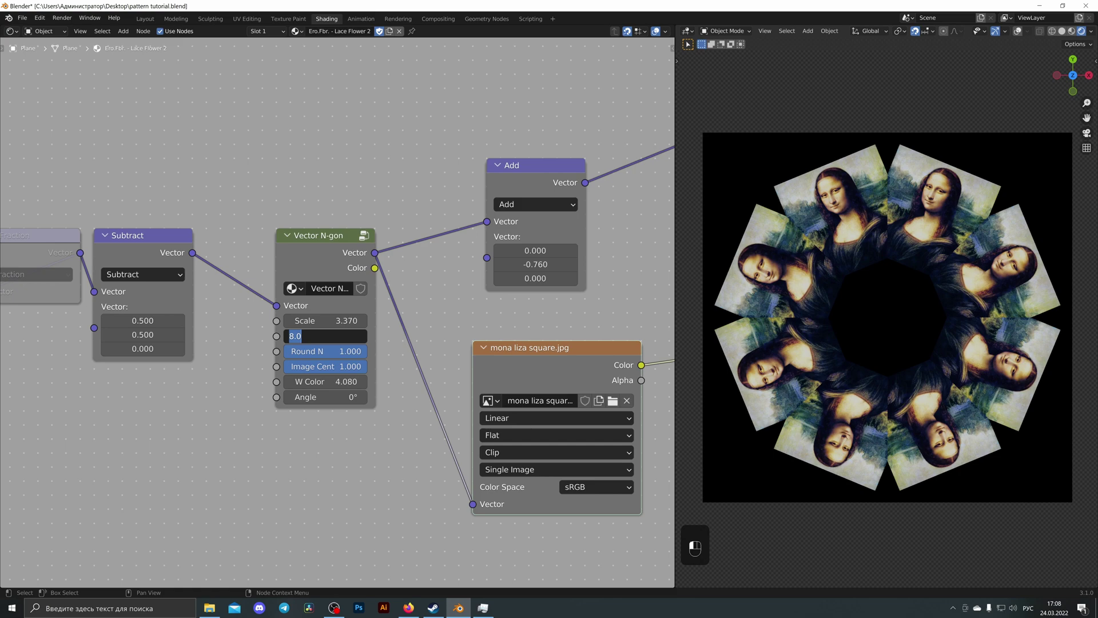
text(6)
key(Return)
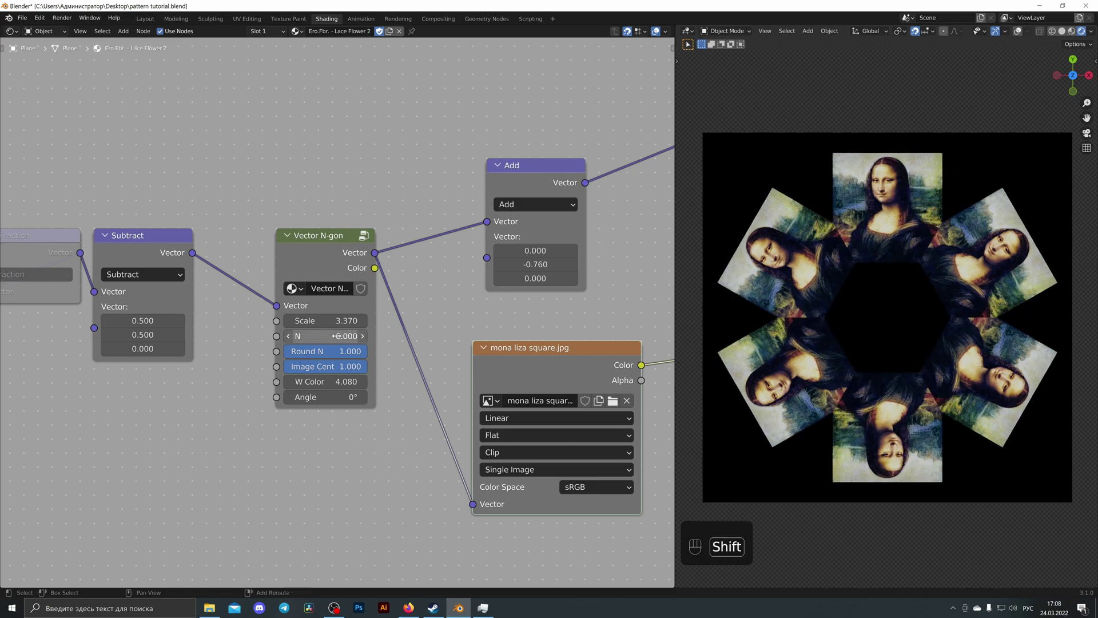
mouse_move(338, 336)
shift+mouse_down()
mouse_move(629, 336)
mouse_move(240, 336)
mouse_move(381, 336)
mouse_move(343, 336)
shift+mouse_up()
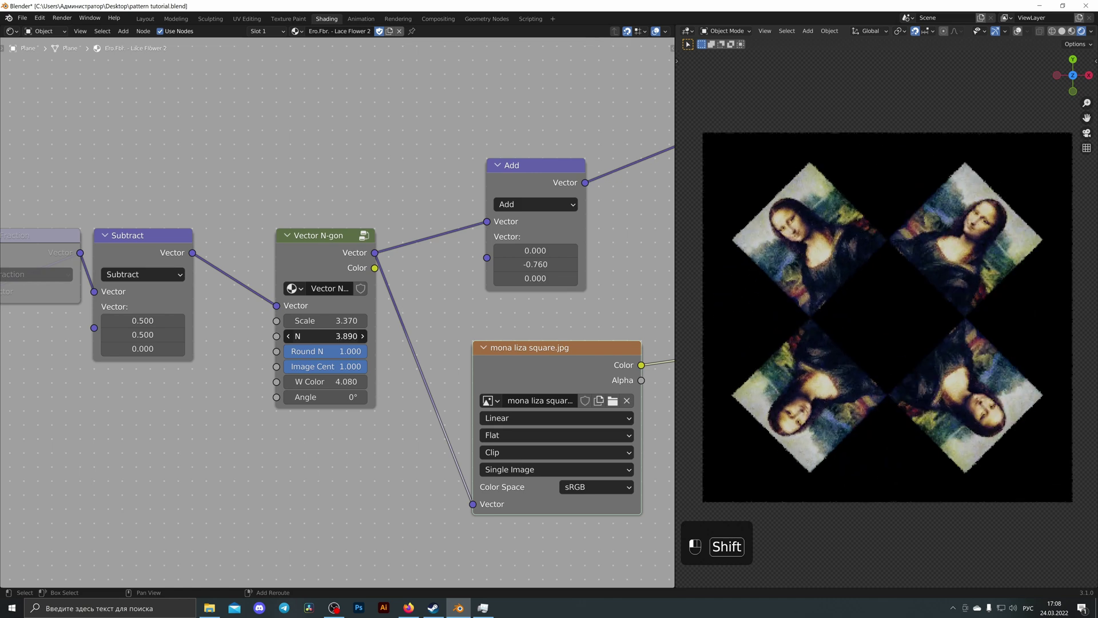
shift+drag(327, 336, 368, 336)
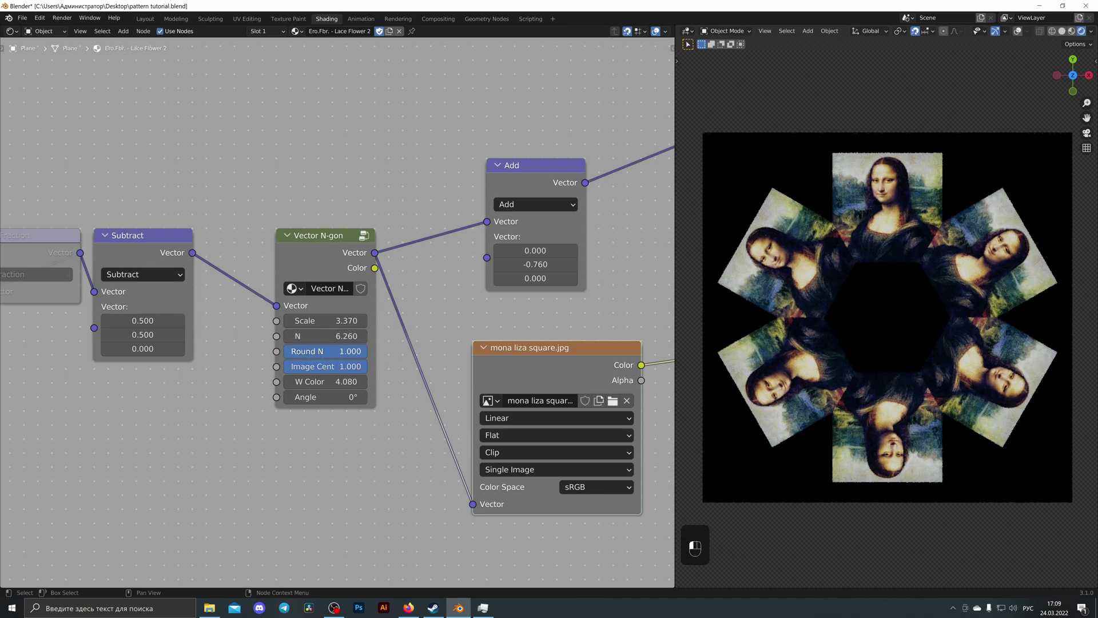
shift+drag(319, 337, 349, 338)
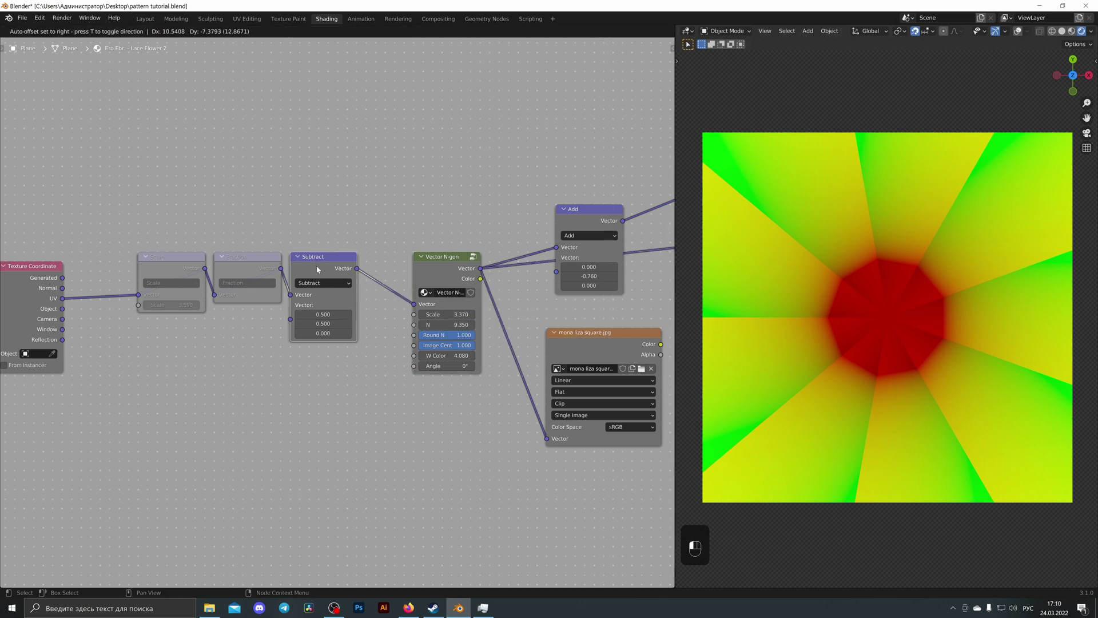
Set the Vector N-gon's Angle to 20.3°, W Color to 13.660 and Scale to 4.200 while previewing the group and the image texture.
middle_drag(408, 222, 400, 222)
ctrl+shift+click(589, 351)
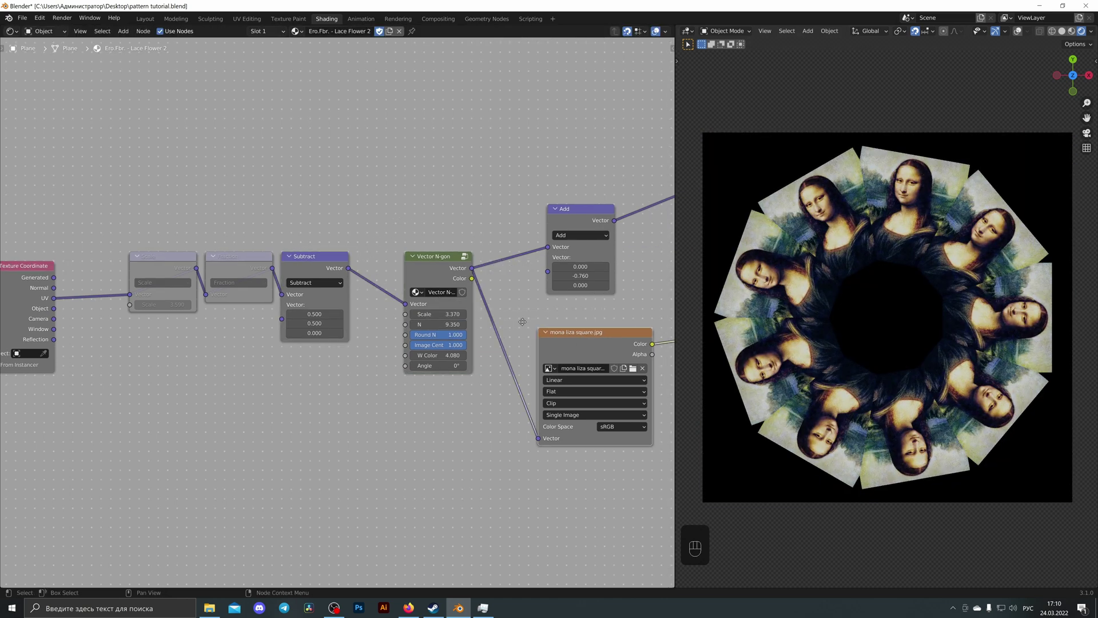
scroll(389, 353, up, 1)
shift+drag(394, 353, 422, 365)
ctrl+shift+click(417, 282)
ctrl+shift+click(587, 358)
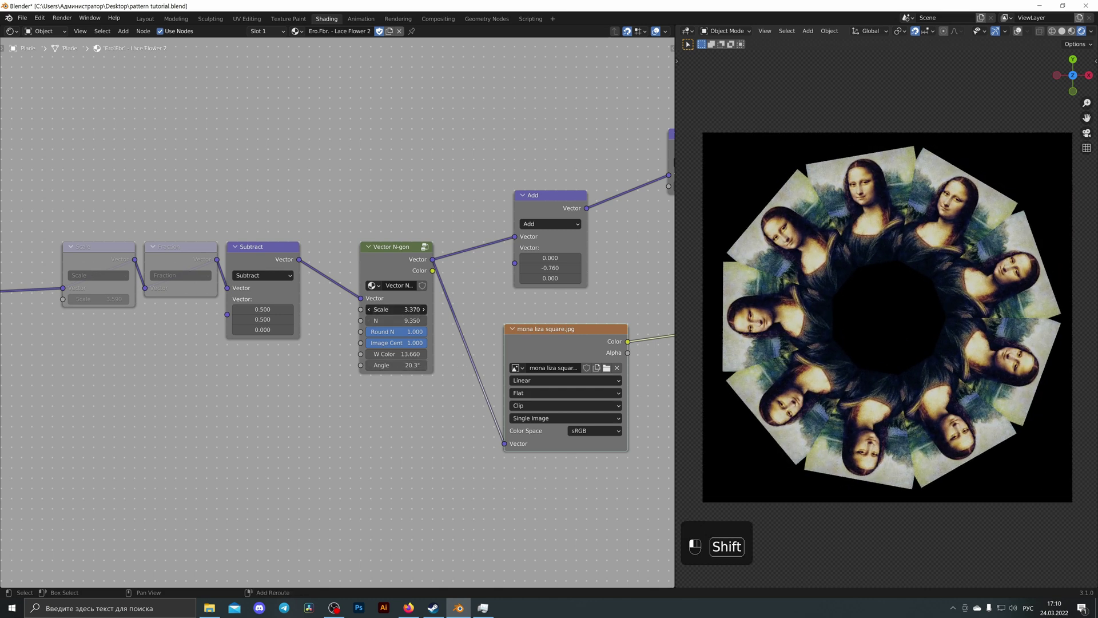
shift+drag(401, 309, 461, 309)
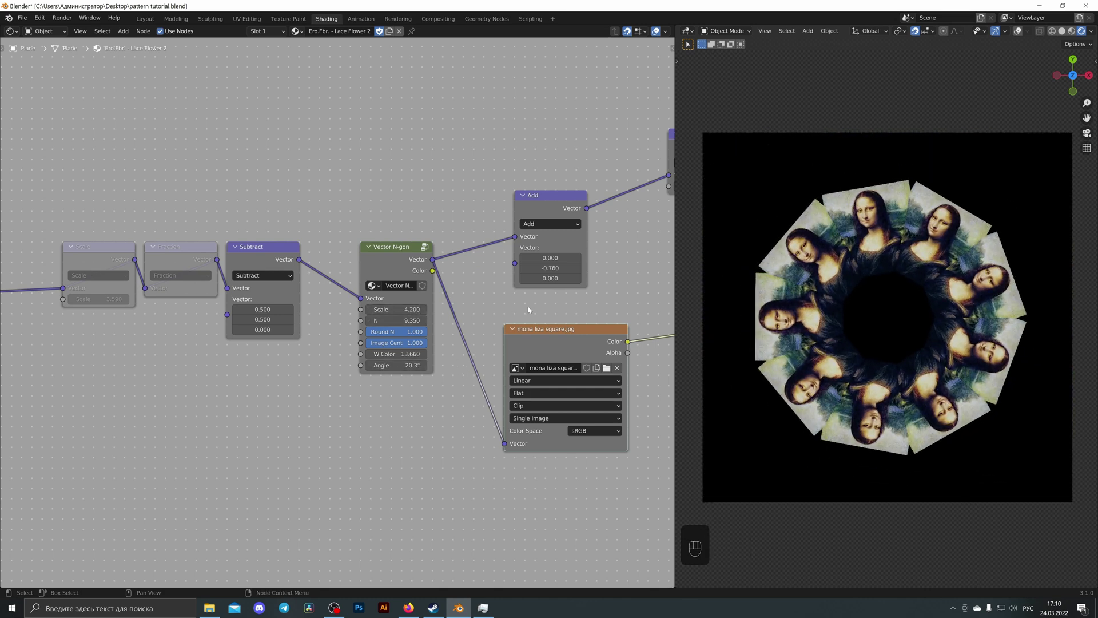
Set the Y value of the Add node after the Vector N-gon to -1.360 while previewing that node.
middle_drag(513, 313, 498, 314)
drag(490, 303, 474, 325)
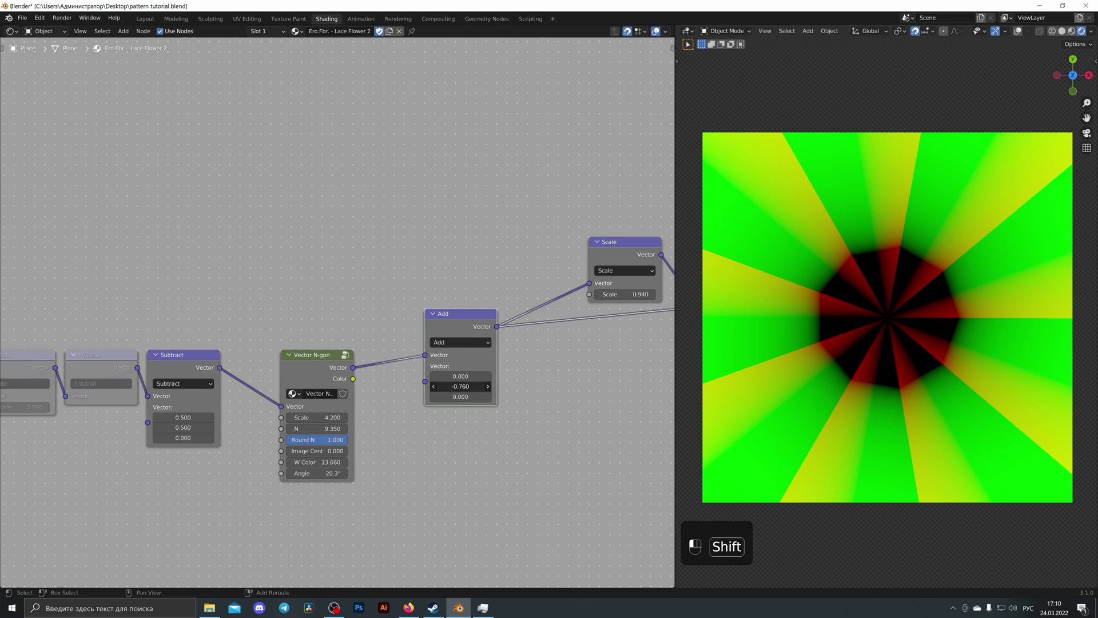
shift+drag(461, 386, 565, 338)
middle_drag(585, 328, 469, 353)
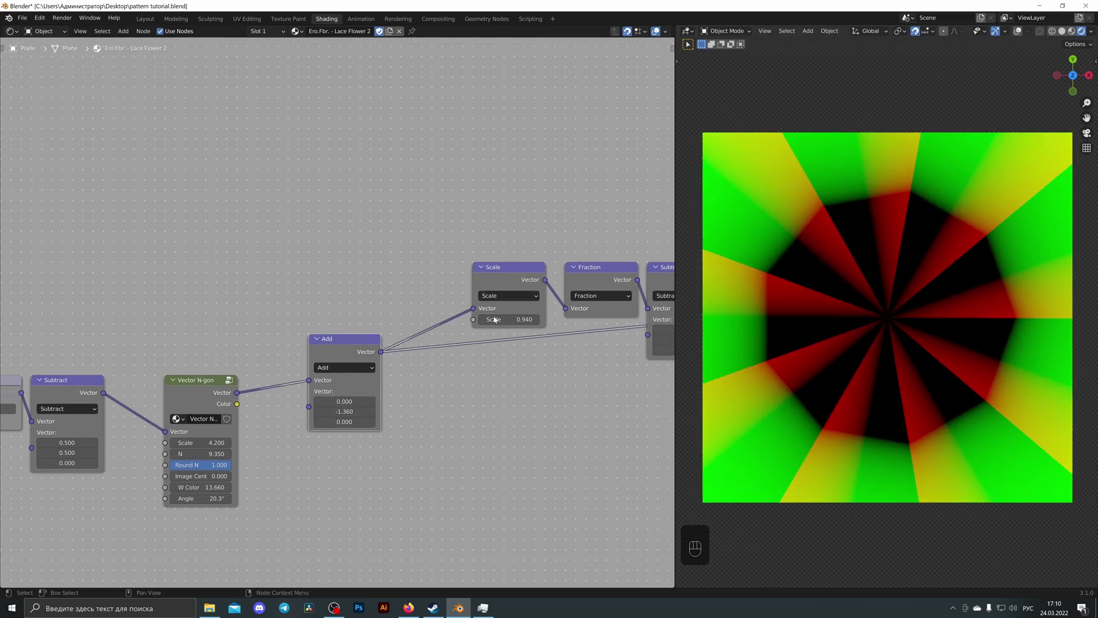
Unmute the Scale and Fraction nodes after the Texture Coordinate node and select that node chain.
scroll(495, 361, down, 3)
middle_drag(289, 336, 439, 317)
drag(213, 420, 139, 363)
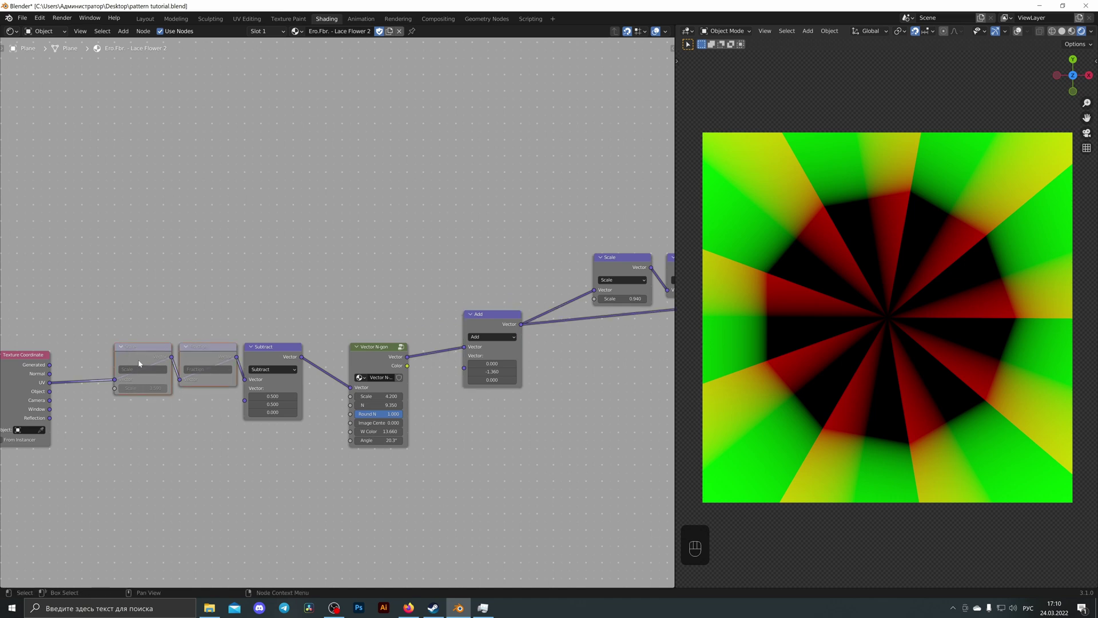
key(m)
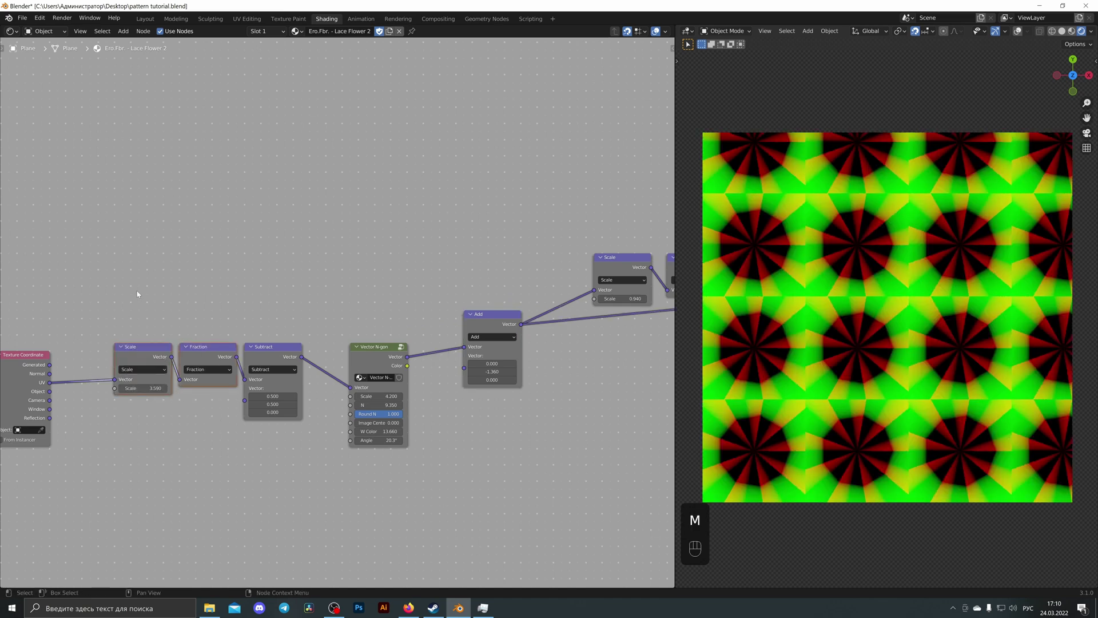
drag(138, 295, 319, 510)
Preview the Subtract node that follows the Add branch and set the Scale node in that branch to 1.420.
middle_drag(410, 280, 232, 317)
middle_drag(450, 354, 406, 367)
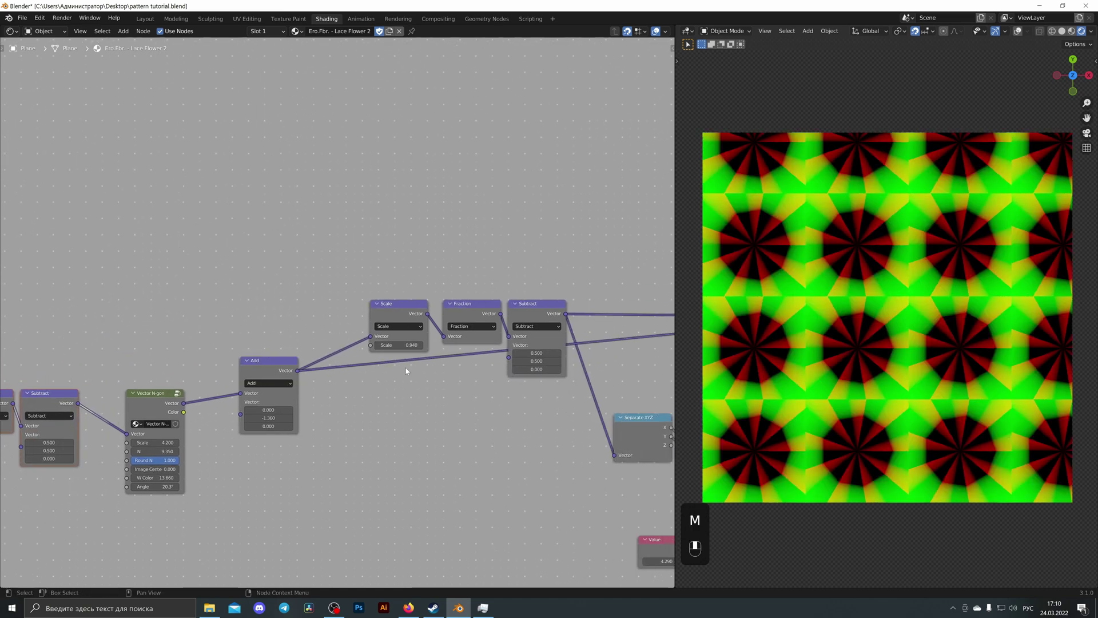
ctrl+shift+click(537, 318)
middle_drag(470, 286, 419, 292)
scroll(419, 292, up, 1)
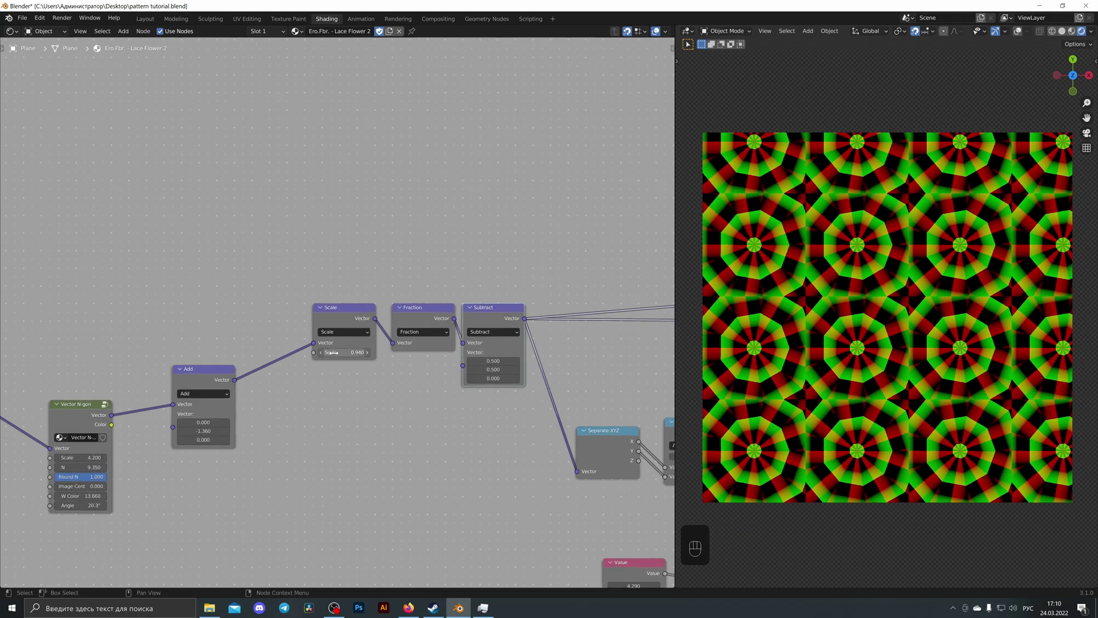
shift+drag(342, 352, 384, 352)
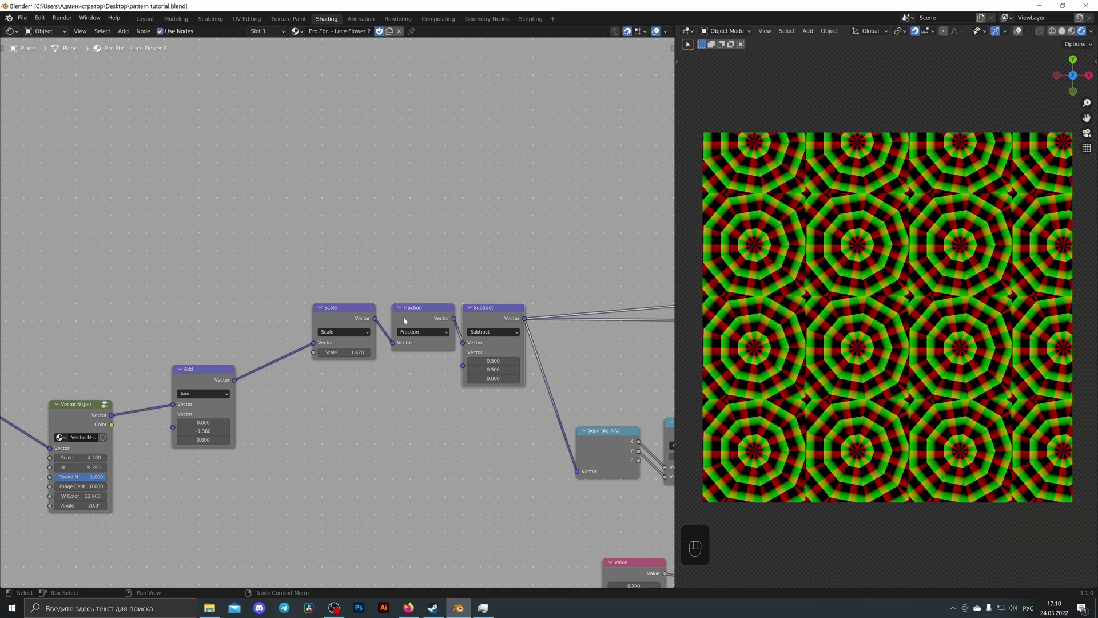
Preview the output of the second Fraction node on the plane, followed by that of the second Subtract node.
middle_drag(498, 318, 467, 320)
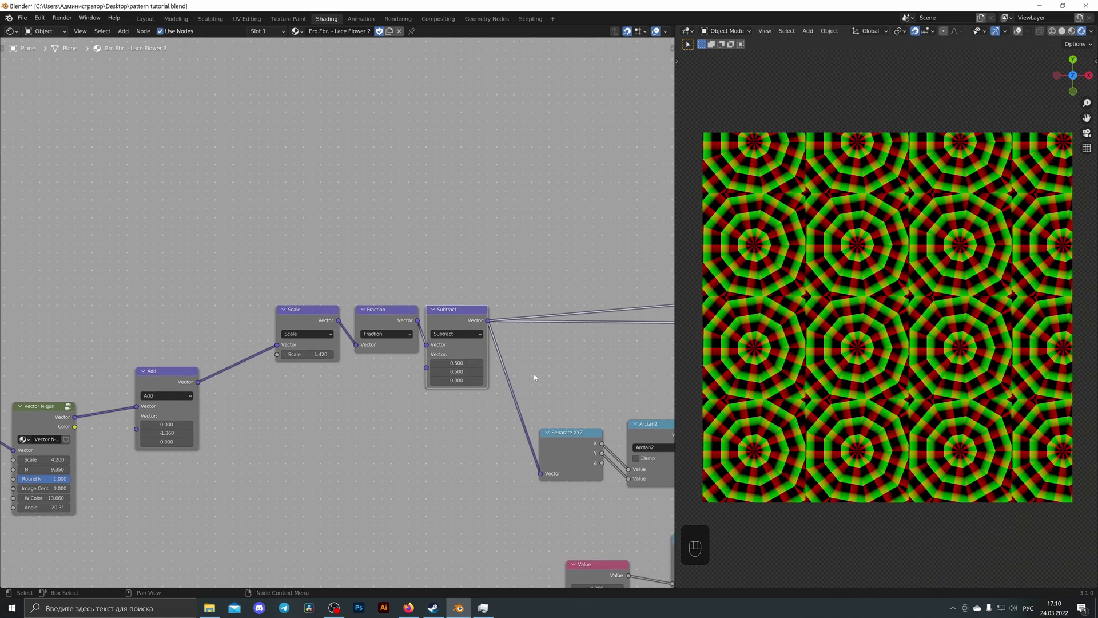
middle_drag(534, 373, 401, 335)
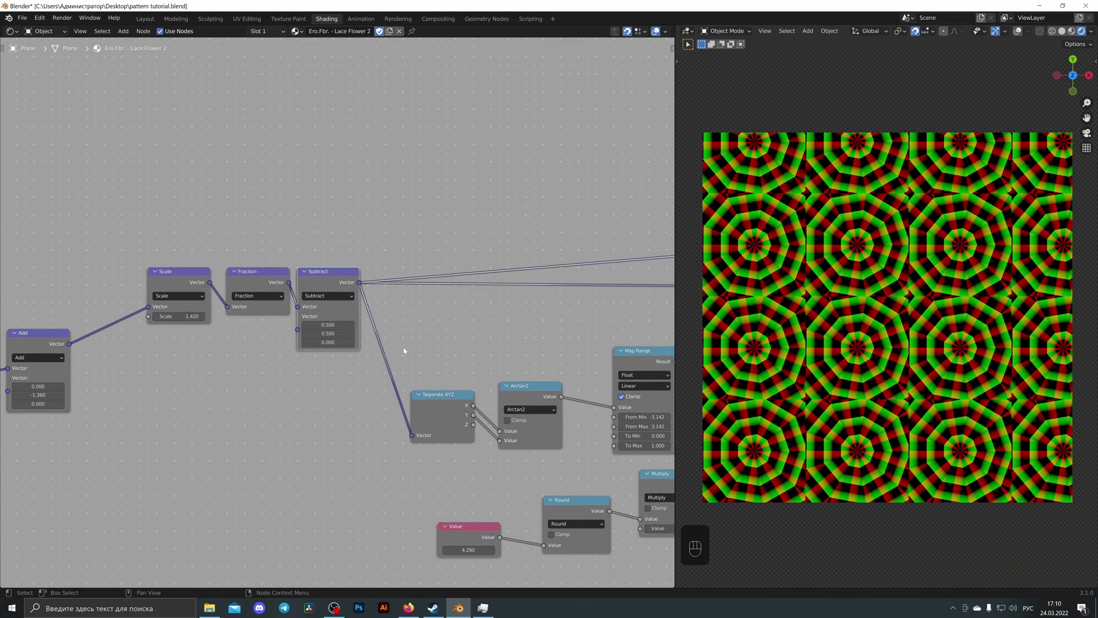
ctrl+shift+click(252, 280)
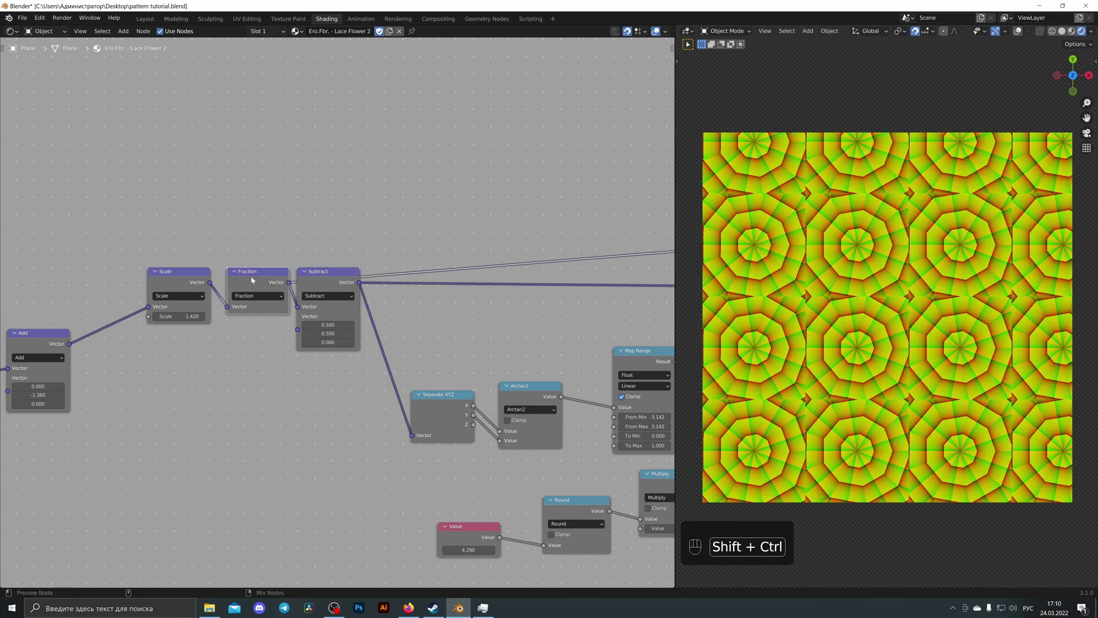
ctrl+shift+click(330, 280)
middle_drag(526, 370, 300, 391)
scroll(302, 391, down, 2)
middle_drag(175, 344, 246, 366)
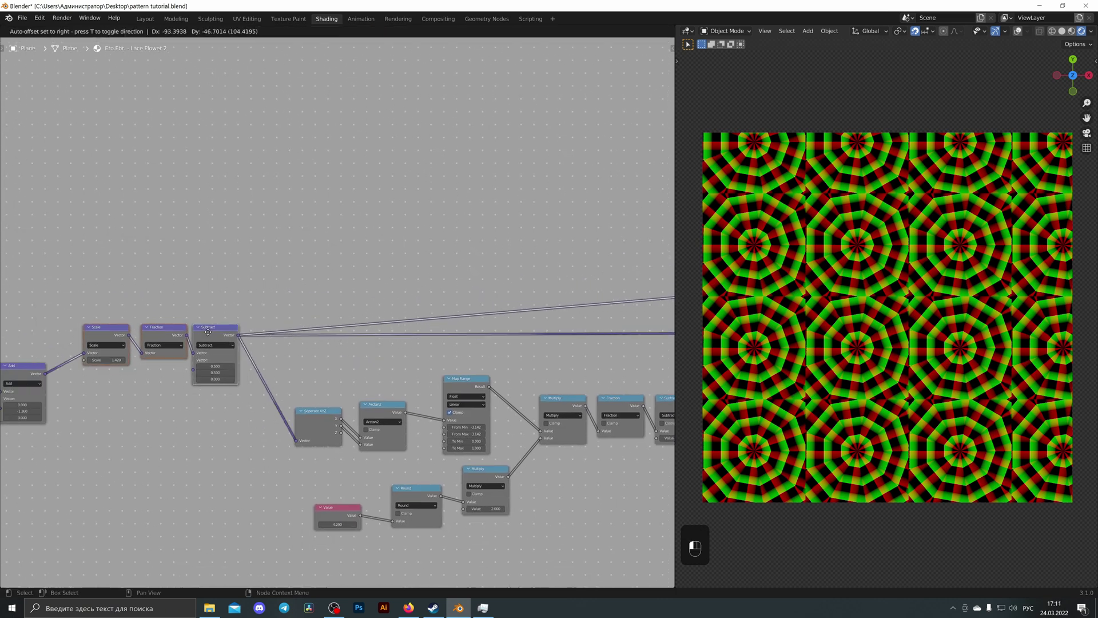
Move the Length node above the math node chain and closer to the second Subtract node, and preview its output.
middle_drag(662, 324, 444, 360)
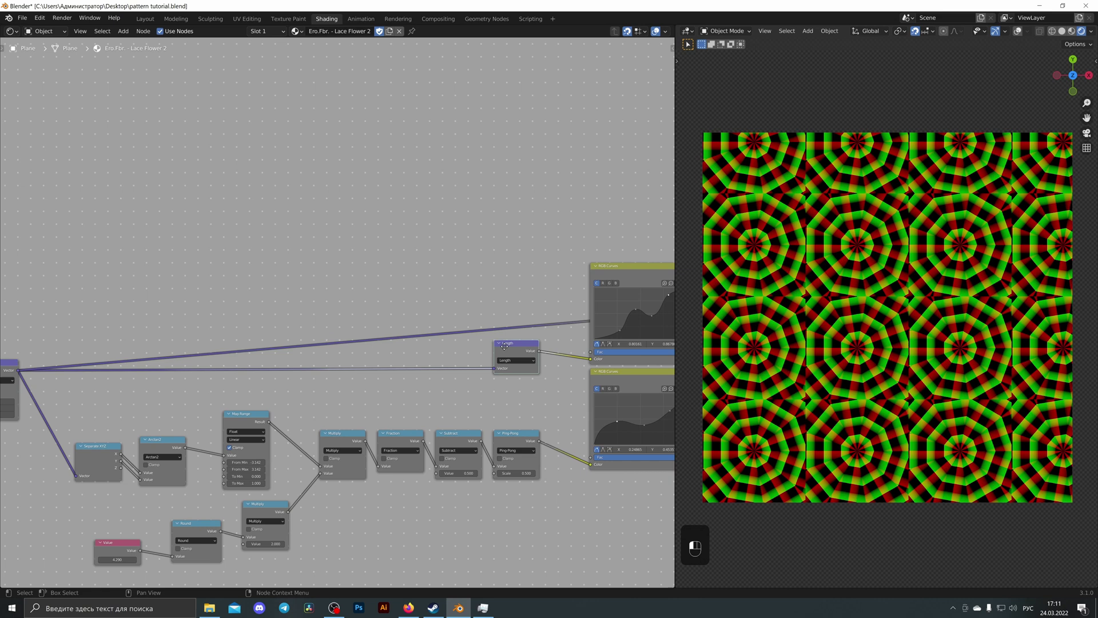
drag(525, 353, 478, 269)
ctrl+shift+click(478, 268)
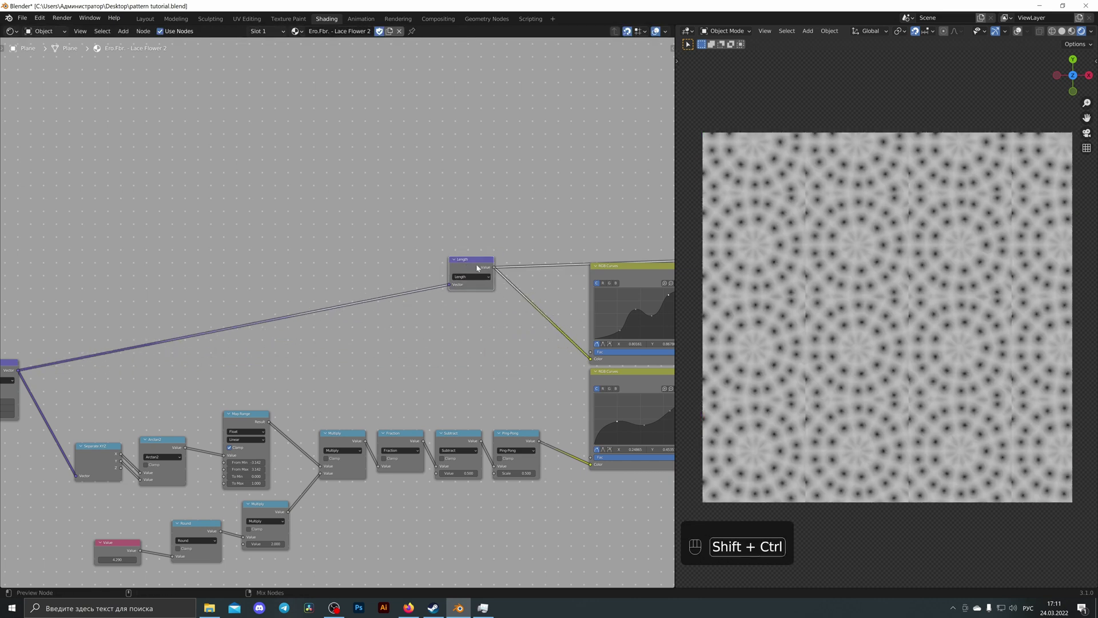
middle_drag(385, 318, 539, 307)
drag(624, 268, 489, 279)
middle_drag(223, 321, 314, 322)
scroll(344, 314, up, 3)
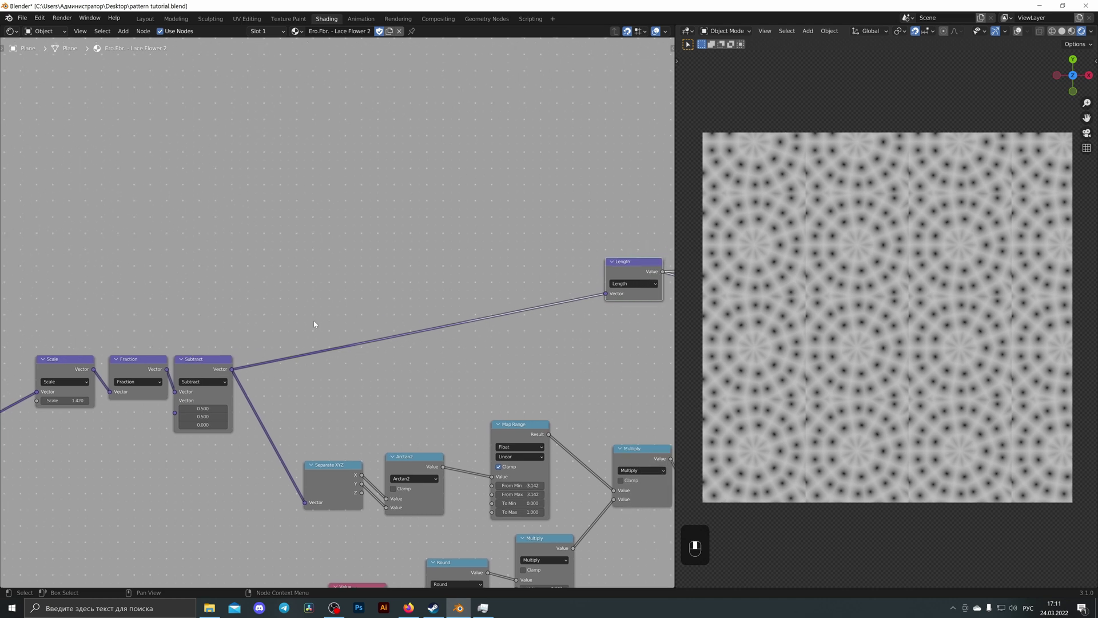
Compare the second Subtract node's output with the Length output up close on the plane, and move the Length node farther from Subtract.
ctrl+shift+click(227, 361)
scroll(853, 322, up, 4)
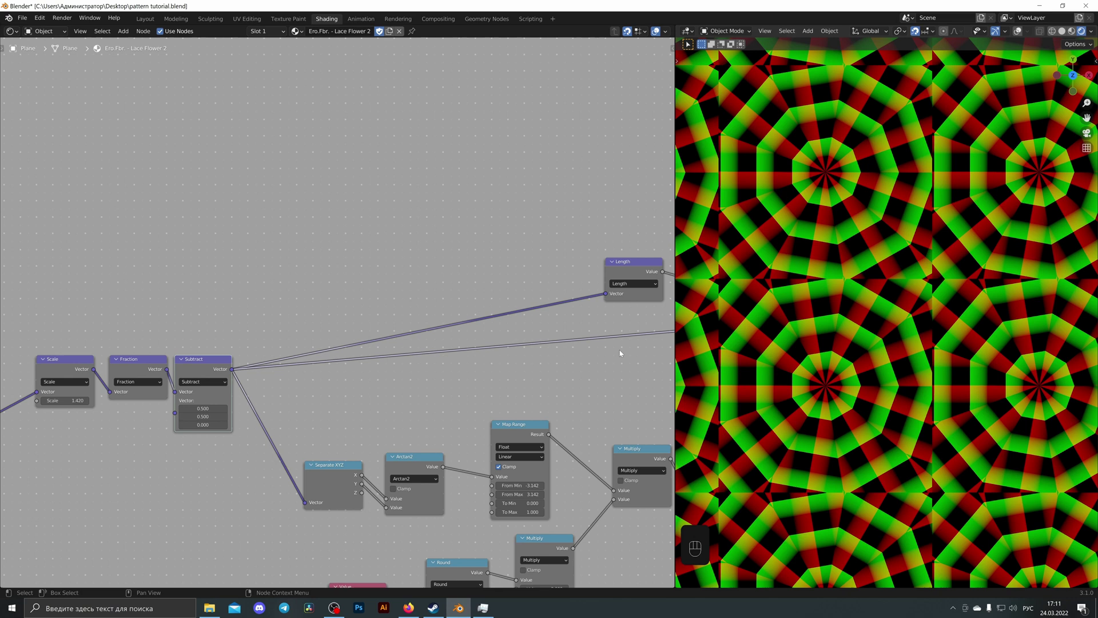
middle_drag(618, 319, 596, 324)
ctrl+shift+click(623, 273)
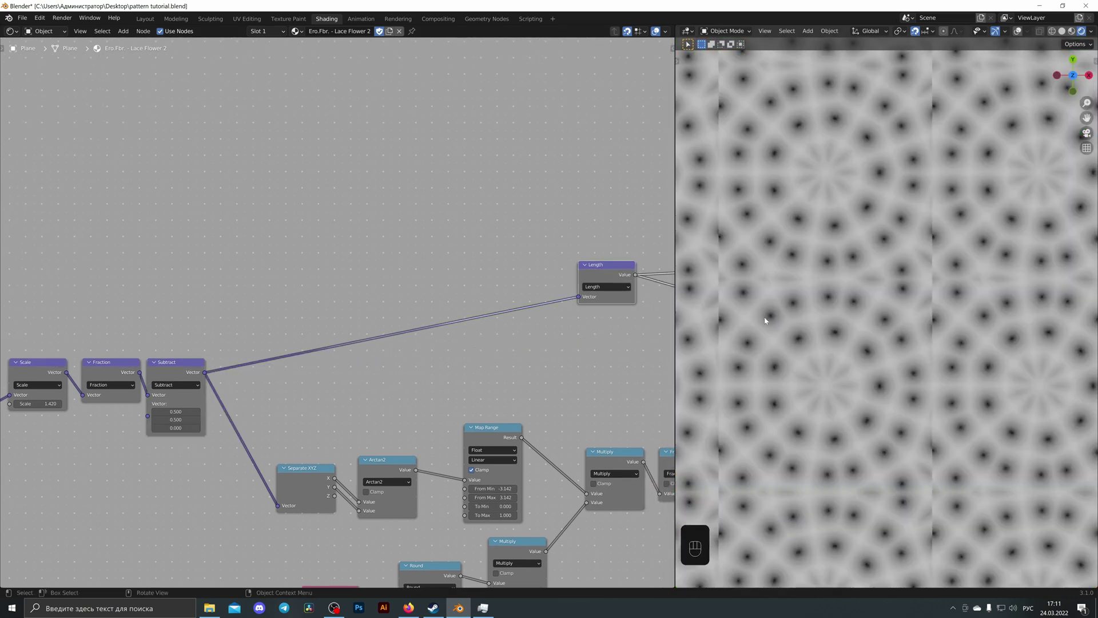
middle_drag(578, 362, 430, 386)
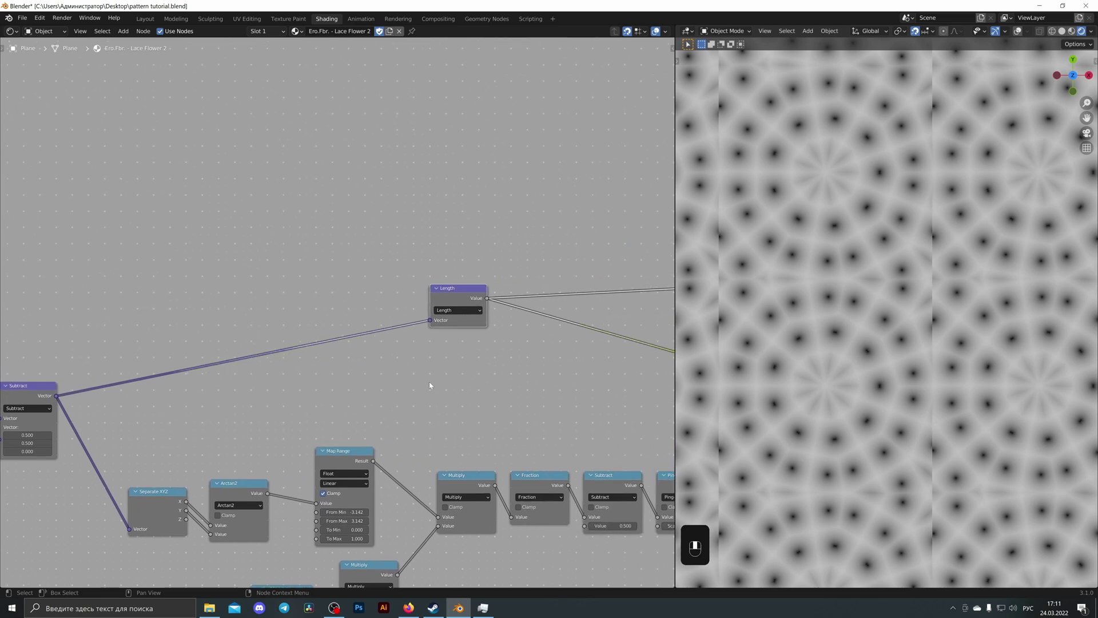
drag(473, 303, 571, 303)
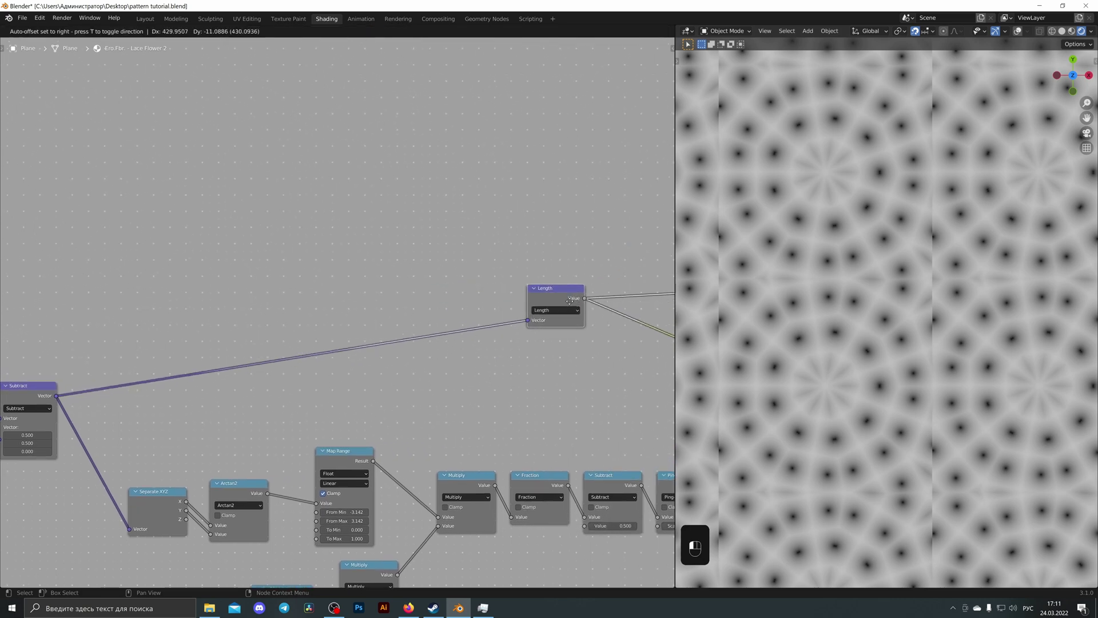
Preview the X output of the Separate XYZ node connected to the second Subtract node.
middle_drag(263, 426, 458, 300)
scroll(338, 376, up, 1)
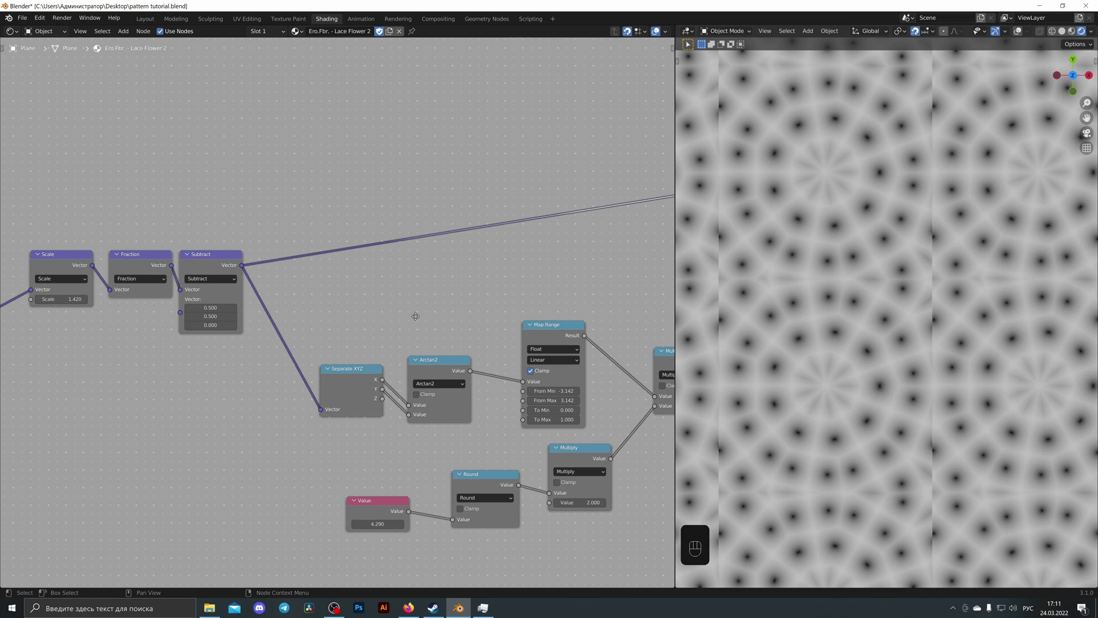
mouse_move(416, 317)
middle_down()
mouse_move(169, 303)
mouse_move(409, 303)
middle_up()
scroll(362, 338, up, 2)
ctrl+shift+click(359, 374)
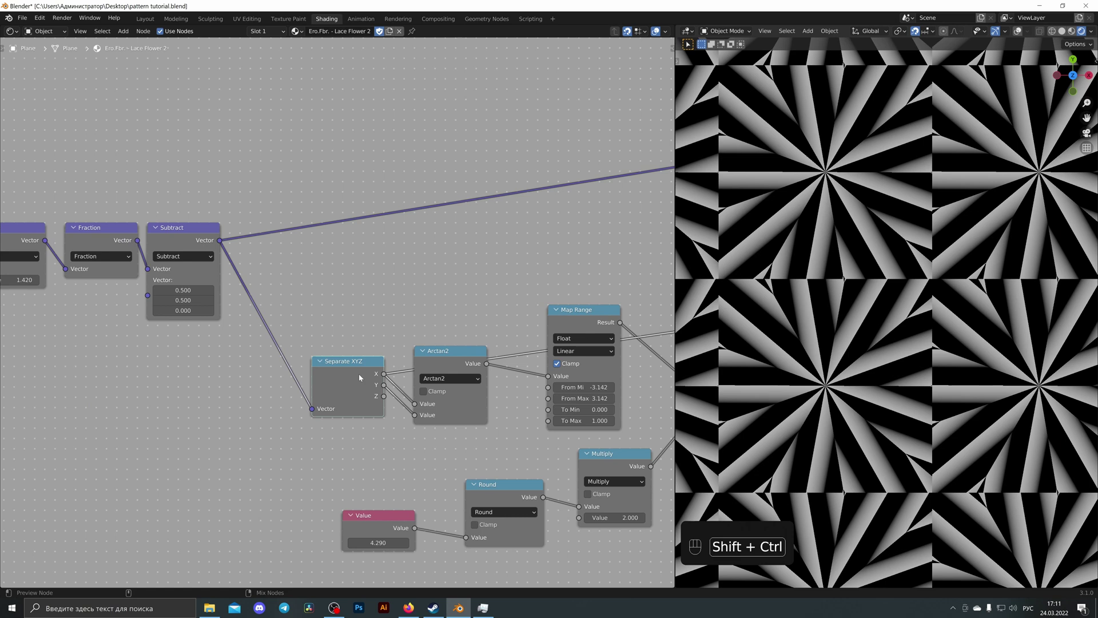
Preview the Y output of the Separate XYZ node on the plane.
ctrl+shift+click(360, 376)
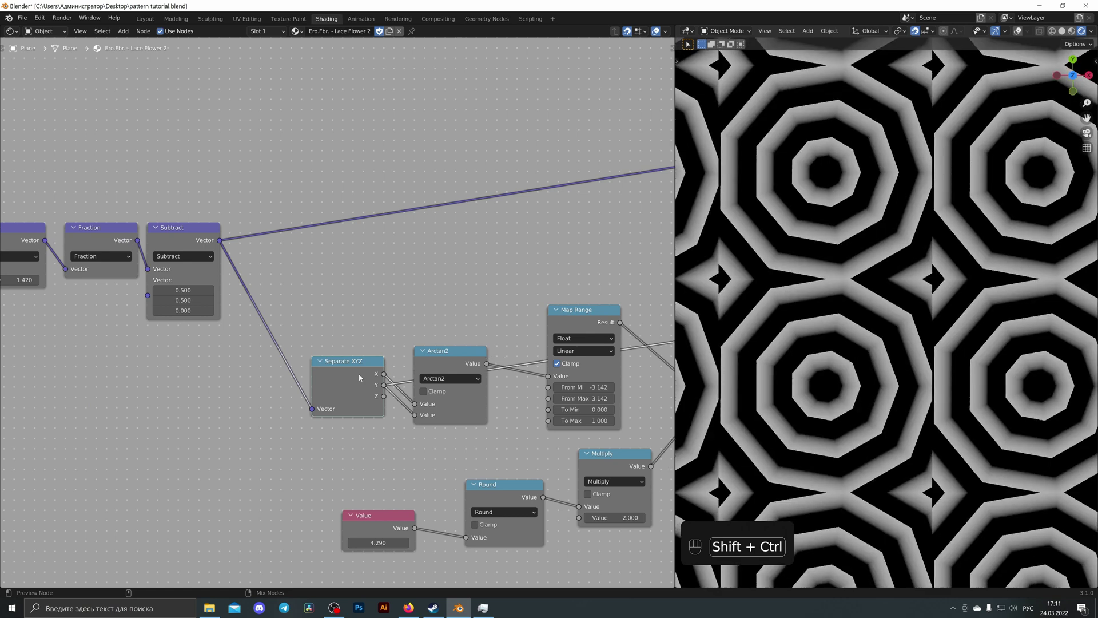
Place a duplicate of the Texture Coordinate node below the second Subtract node and connect its UV output to the Separate XYZ node's Vector input.
middle_drag(238, 345, 452, 338)
scroll(311, 387, down, 5)
middle_drag(250, 391, 573, 383)
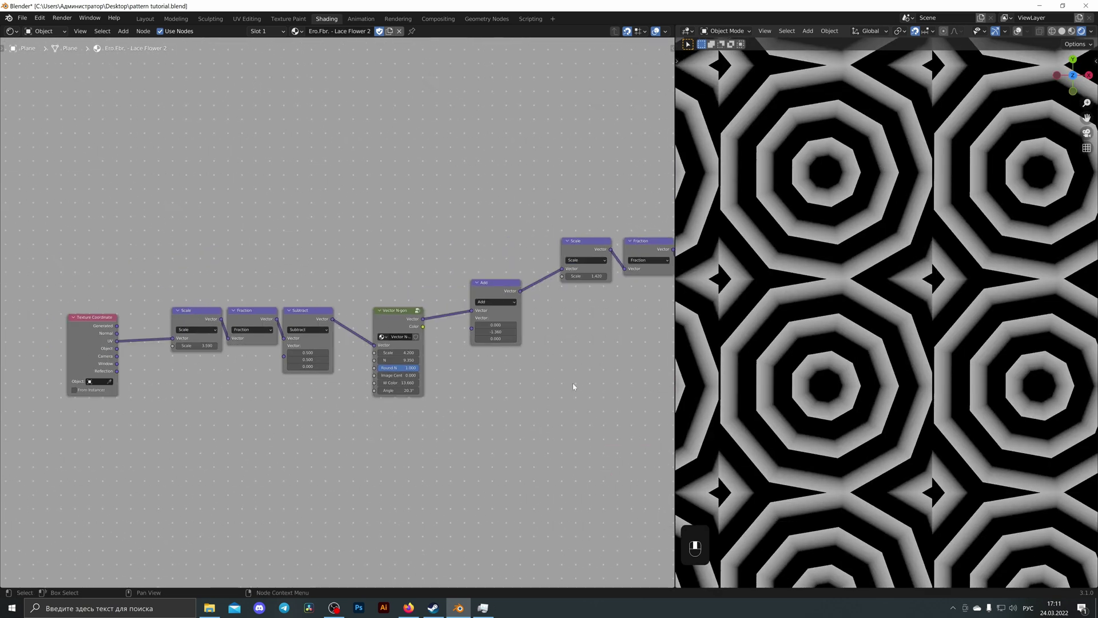
click(91, 346)
key(shift+d)
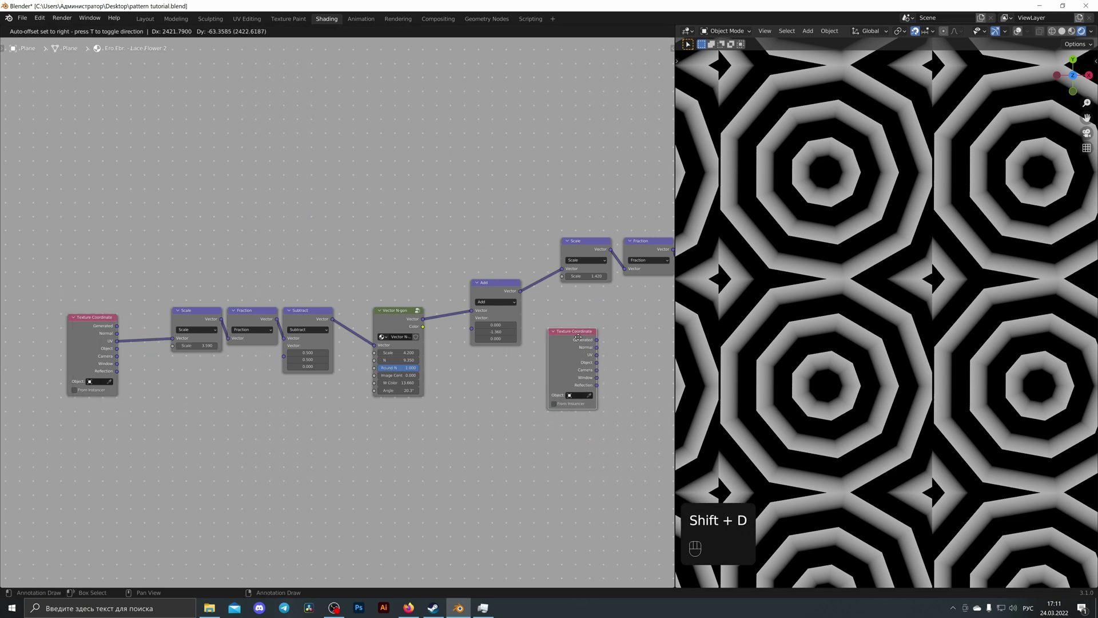
click(586, 351)
middle_drag(551, 284, 180, 312)
scroll(182, 314, up, 3)
drag(202, 370, 354, 384)
middle_drag(379, 378, 377, 367)
scroll(376, 368, up, 1)
drag(359, 399, 444, 402)
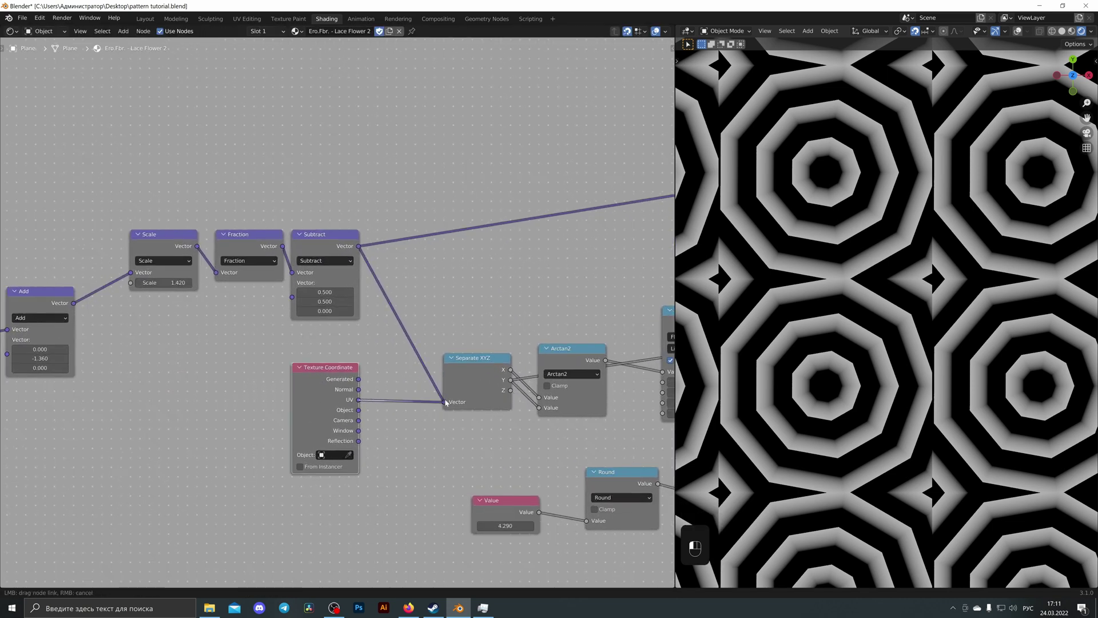
Preview the Separate XYZ node's Z output with the whole plane in view.
middle_drag(452, 370, 214, 353)
scroll(328, 385, down, 4)
scroll(215, 352, down, 1)
drag(196, 282, 648, 526)
middle_drag(452, 311, 510, 305)
click(334, 287)
scroll(313, 279, up, 1)
middle_drag(290, 294, 374, 290)
scroll(374, 290, up, 1)
ctrl+shift+click(314, 339)
scroll(784, 334, down, 5)
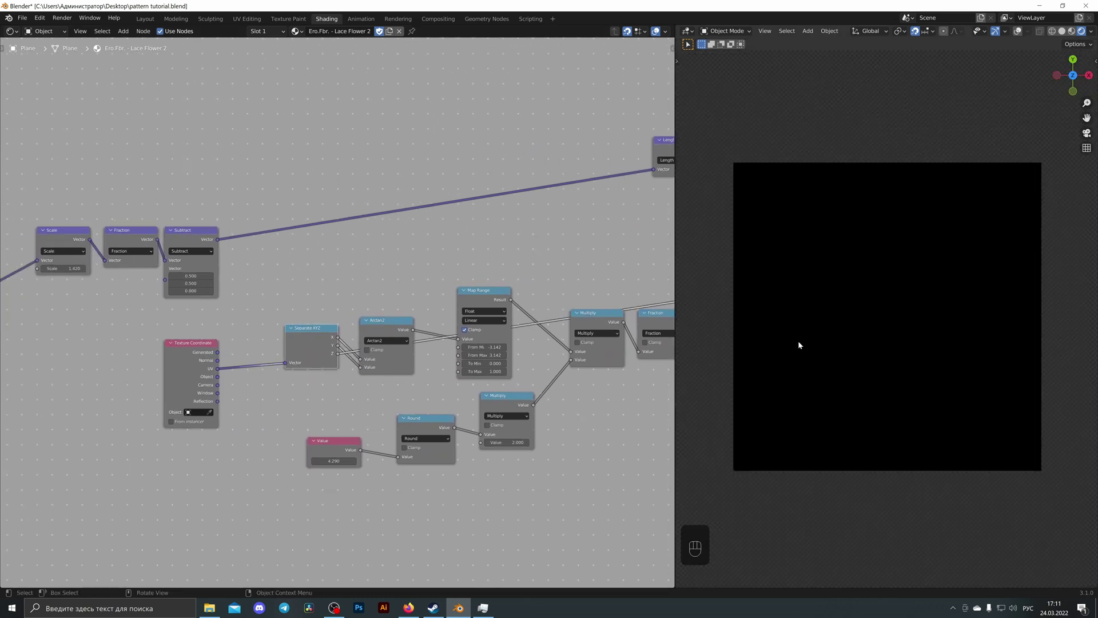
Preview the Separate XYZ node's X and Y outputs one after the other, followed by the Arctan2 output.
scroll(799, 345, up, 1)
scroll(335, 372, up, 1)
ctrl+shift+click(321, 349)
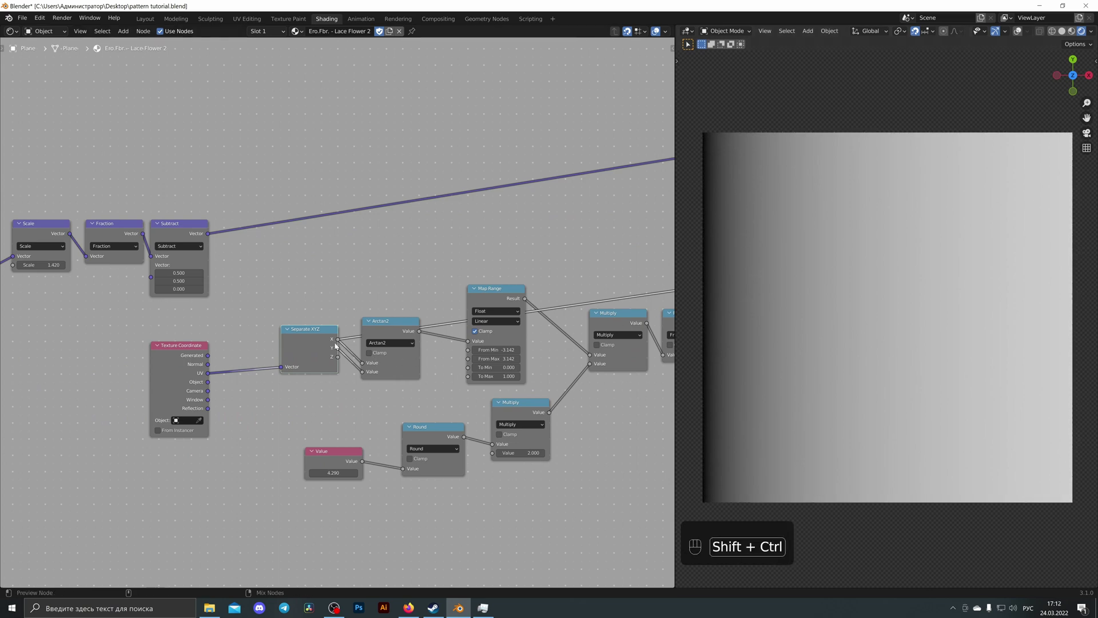
ctrl+shift+click(312, 350)
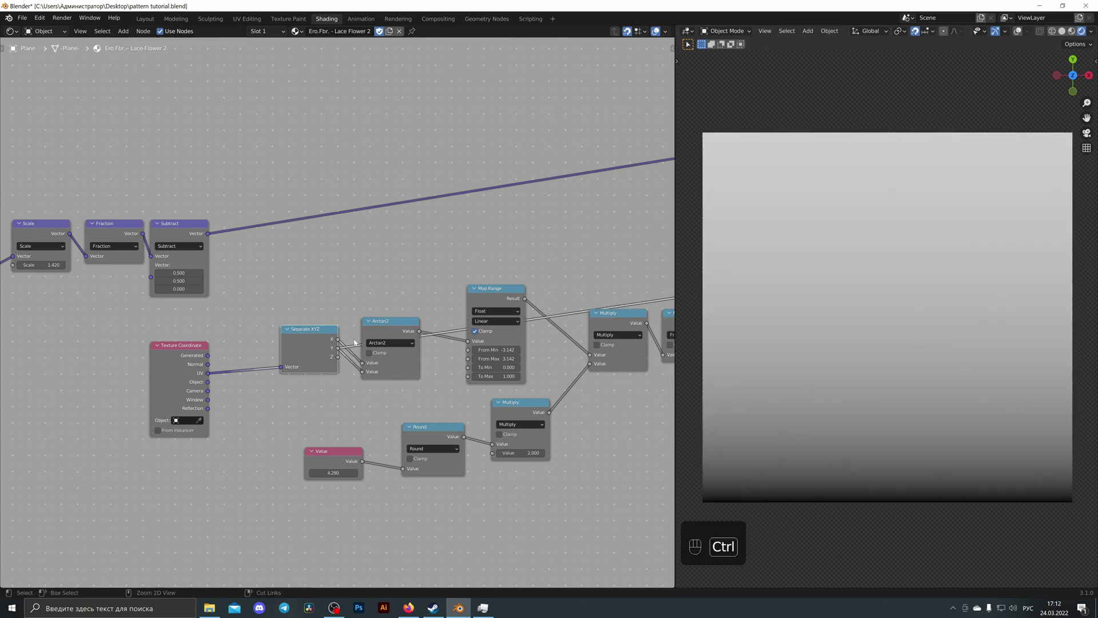
ctrl+shift+click(407, 328)
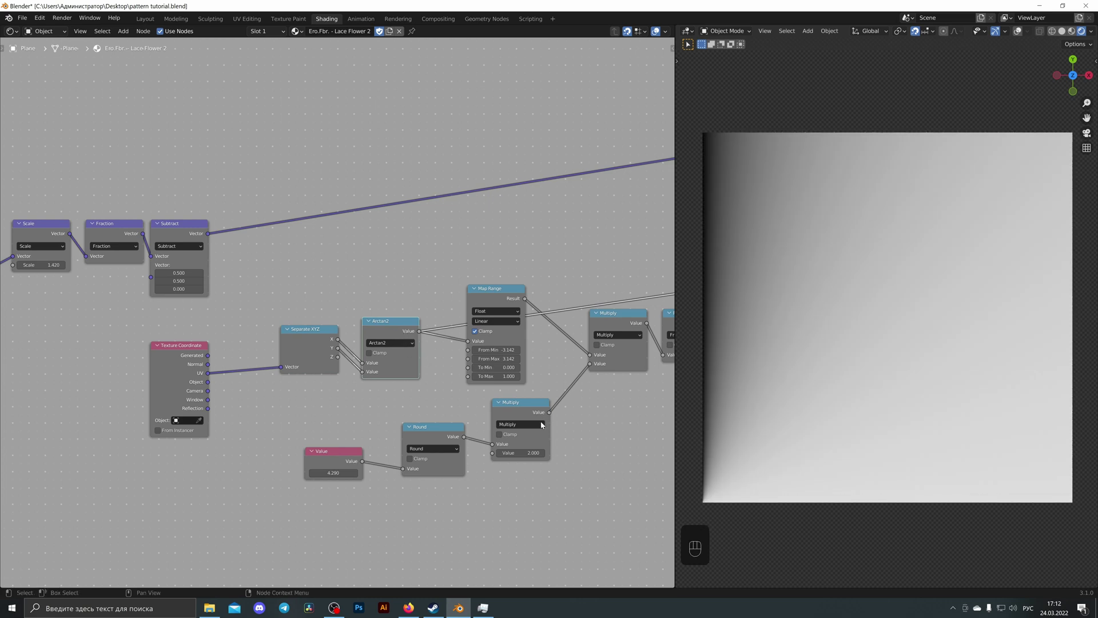
Move the duplicated Texture Coordinate node away from Separate XYZ and insert a copy of the second Subtract node into the link between them.
middle_drag(169, 376, 324, 364)
drag(324, 365, 226, 356)
click(338, 215)
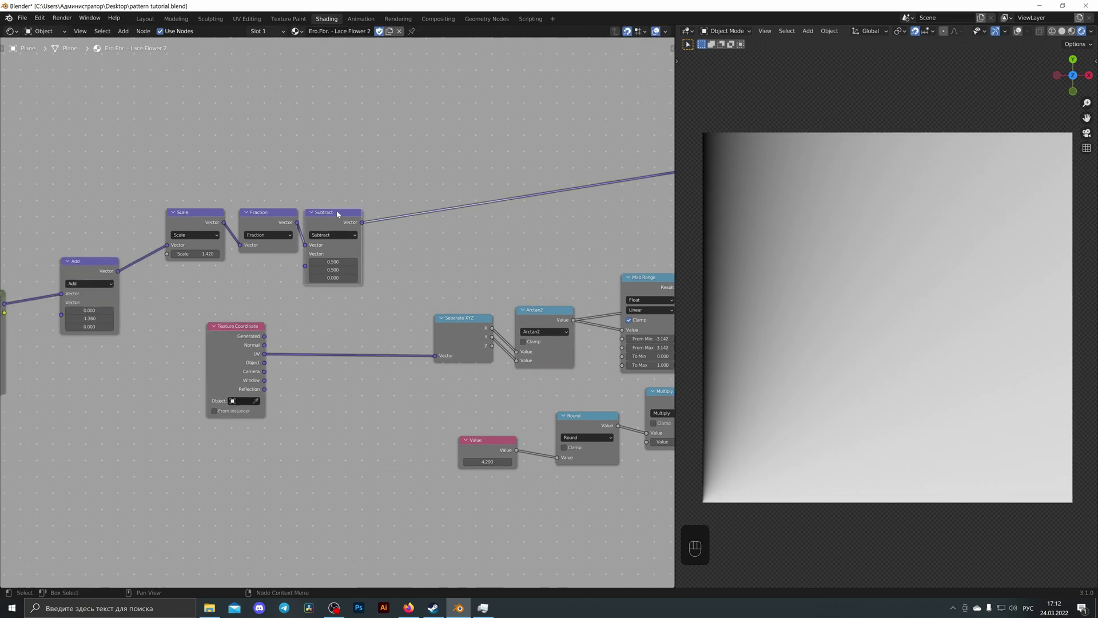
key(shift+d)
click(352, 318)
middle_drag(434, 289, 403, 290)
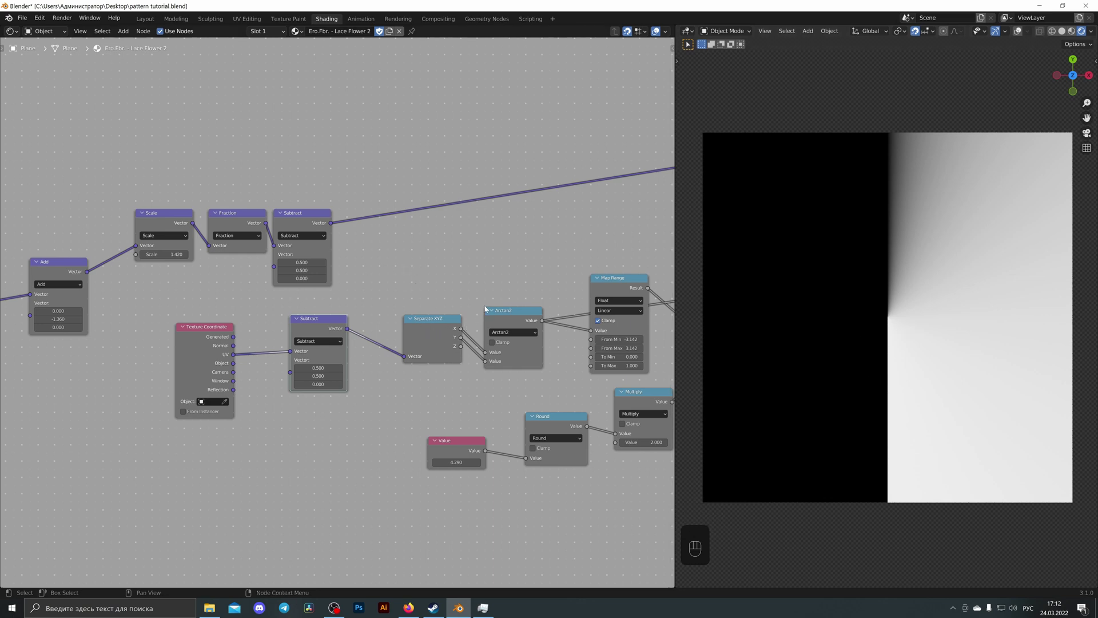
drag(346, 329, 348, 337)
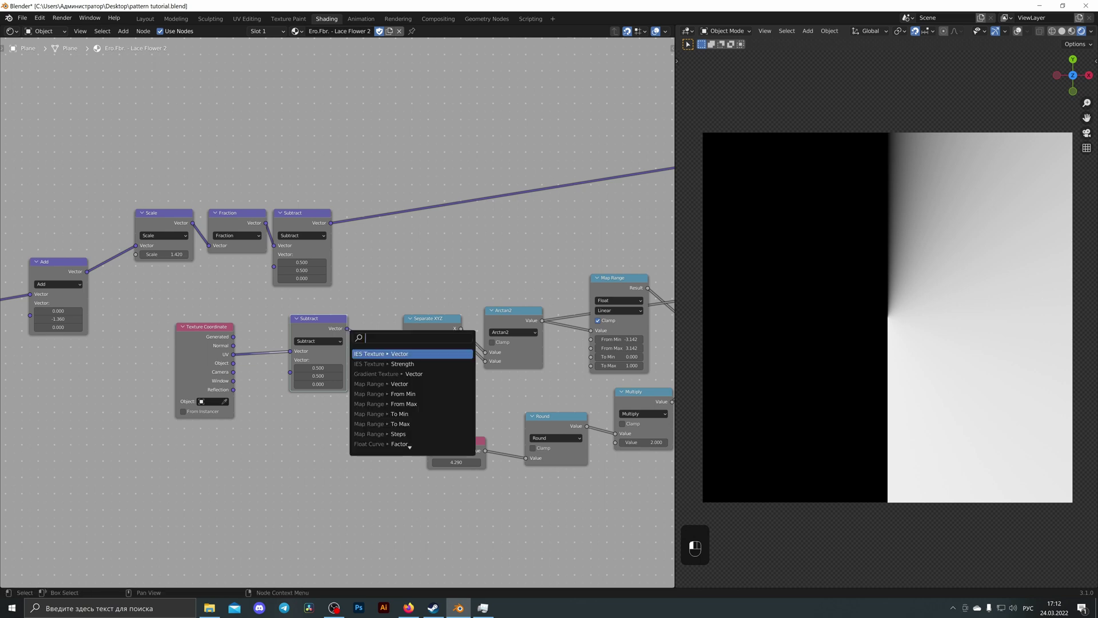
middle_drag(507, 285, 492, 286)
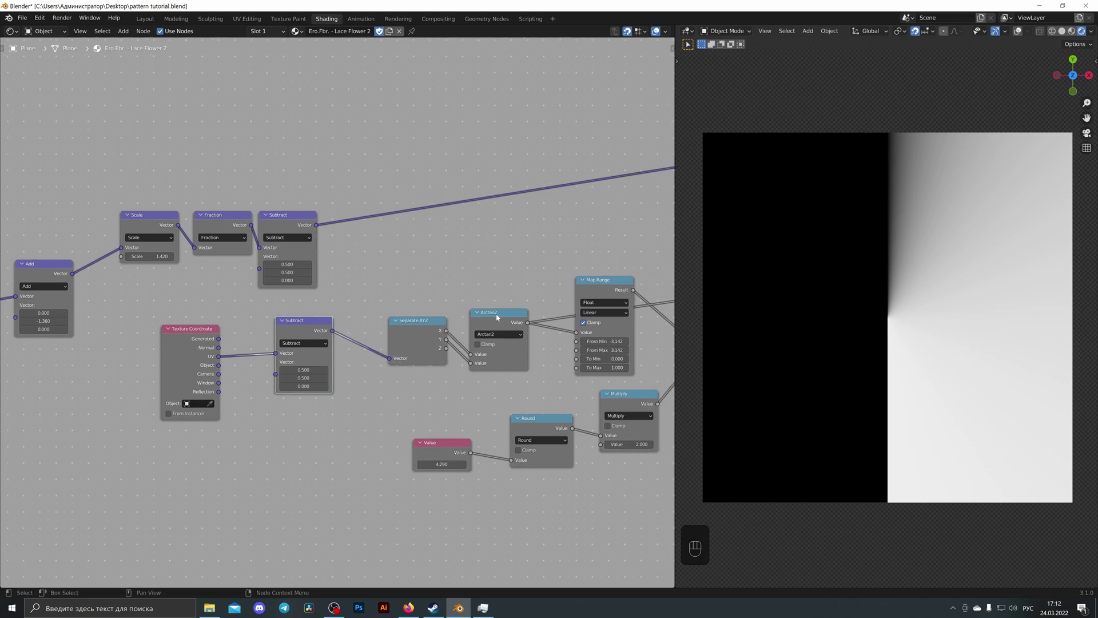
Preview the output of the Map Range node, followed by that of the Multiply node it feeds.
click(509, 346)
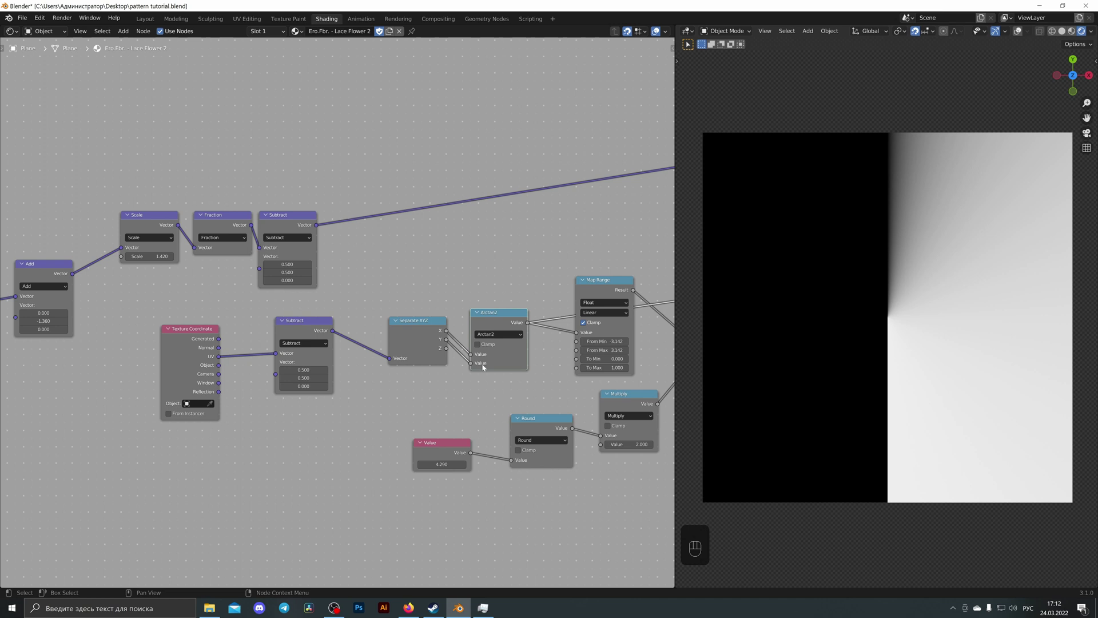
middle_drag(508, 277, 363, 293)
ctrl+shift+click(440, 287)
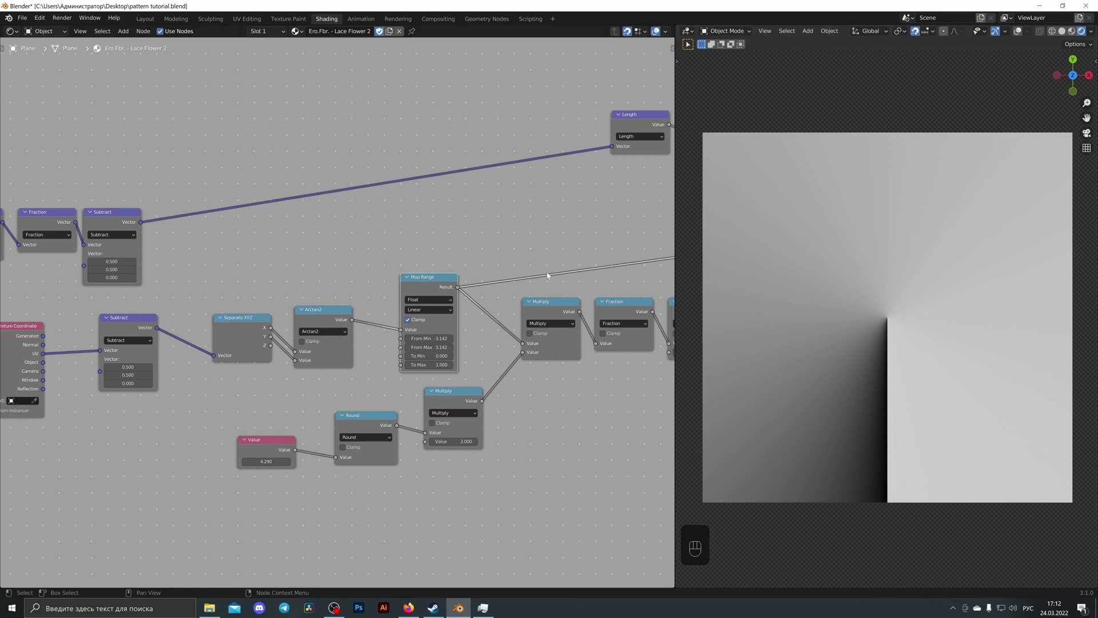
middle_drag(538, 279, 488, 240)
ctrl+shift+click(547, 309)
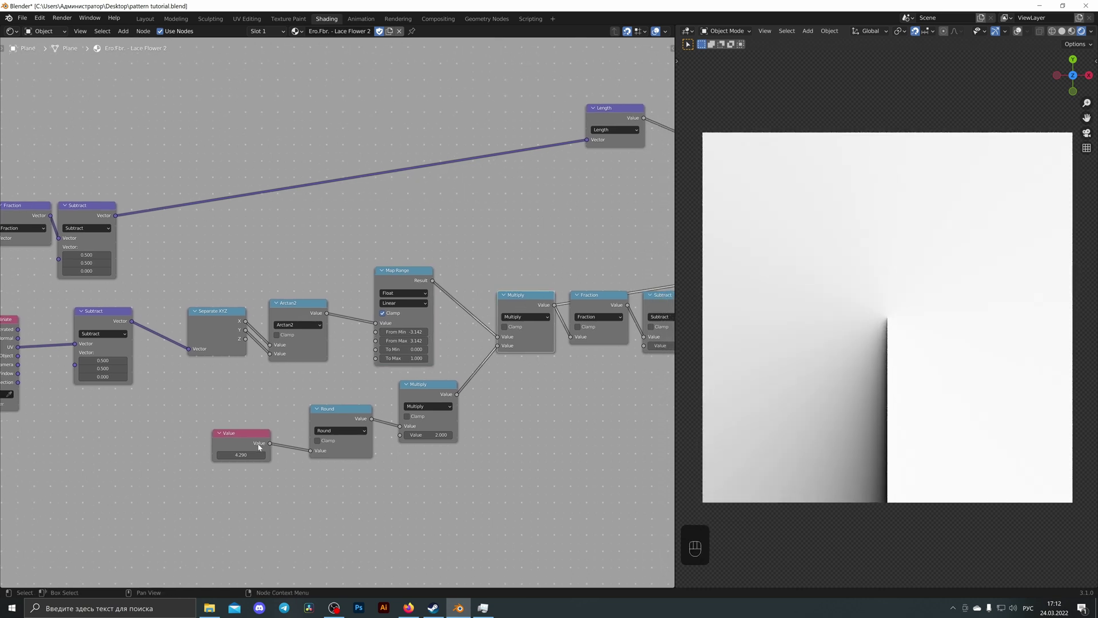
Set the Value node feeding Round to 3.810 and delete the Multiply node after Round while keeping the link to the upper Multiply node.
mouse_move(258, 455)
shift+mouse_down()
mouse_move(331, 455)
mouse_move(236, 454)
mouse_move(253, 454)
shift+mouse_up()
drag(429, 386, 428, 394)
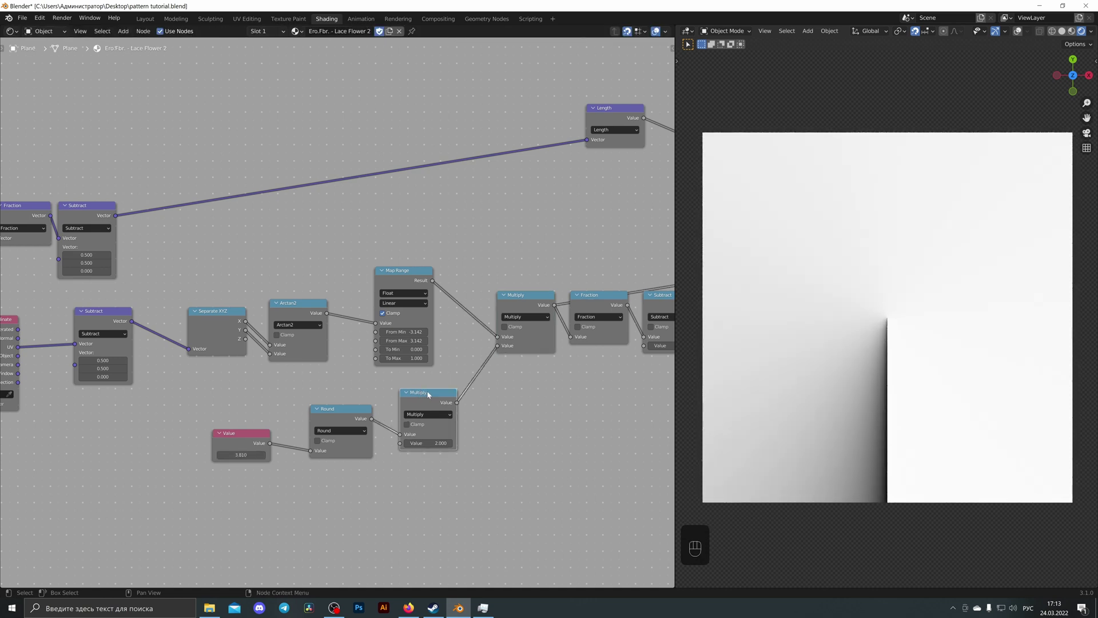
key(ctrl)
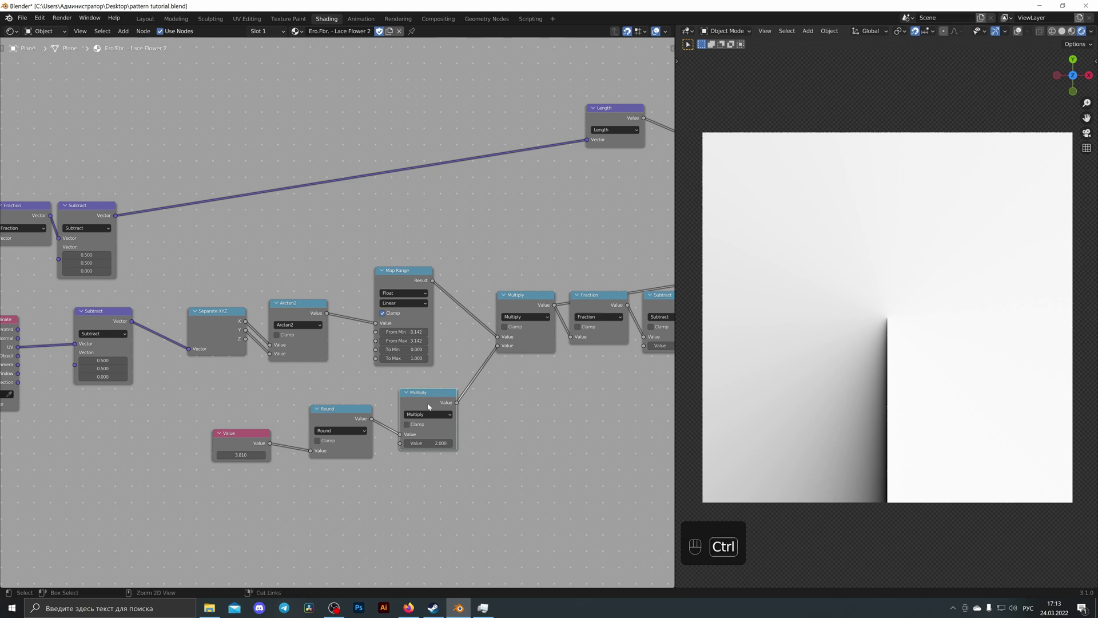
key(ctrl+x)
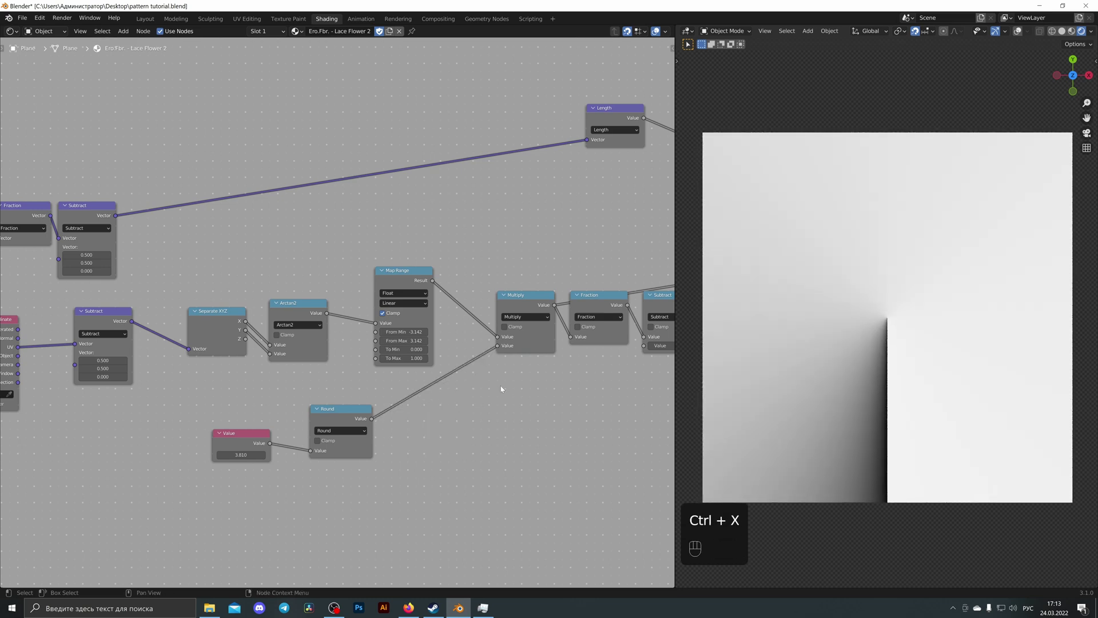
Move the Round node directly below Map Range and bring the Value node close to it.
middle_drag(502, 389, 424, 381)
drag(281, 427, 345, 427)
drag(199, 443, 281, 443)
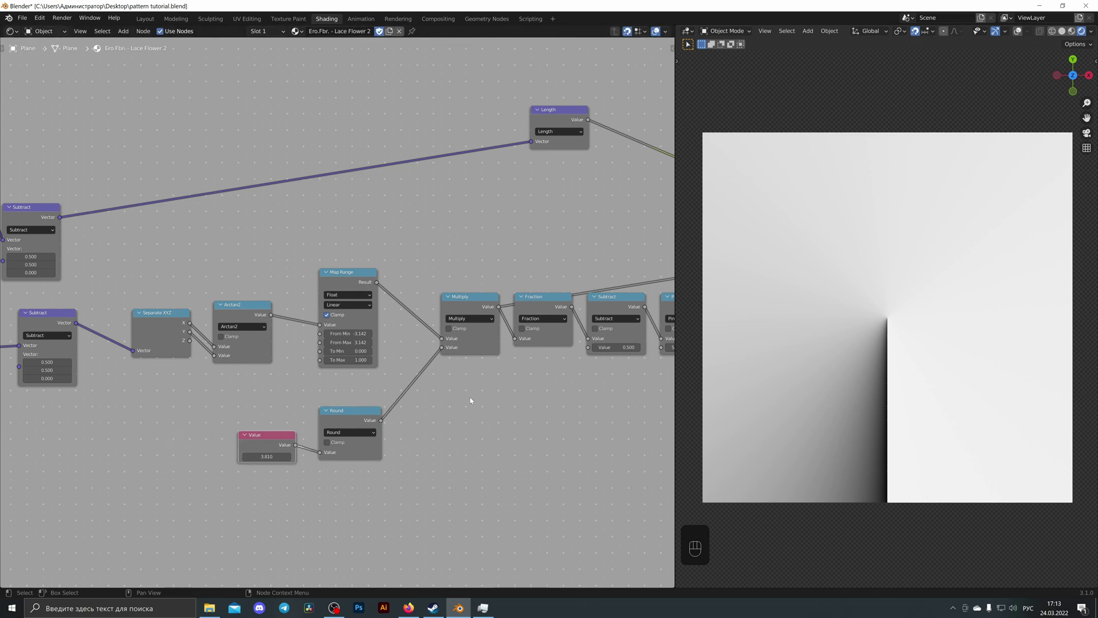
Preview the output of the Fraction node after Multiply and raise the Value node feeding Round to 7.700.
middle_drag(516, 372, 414, 389)
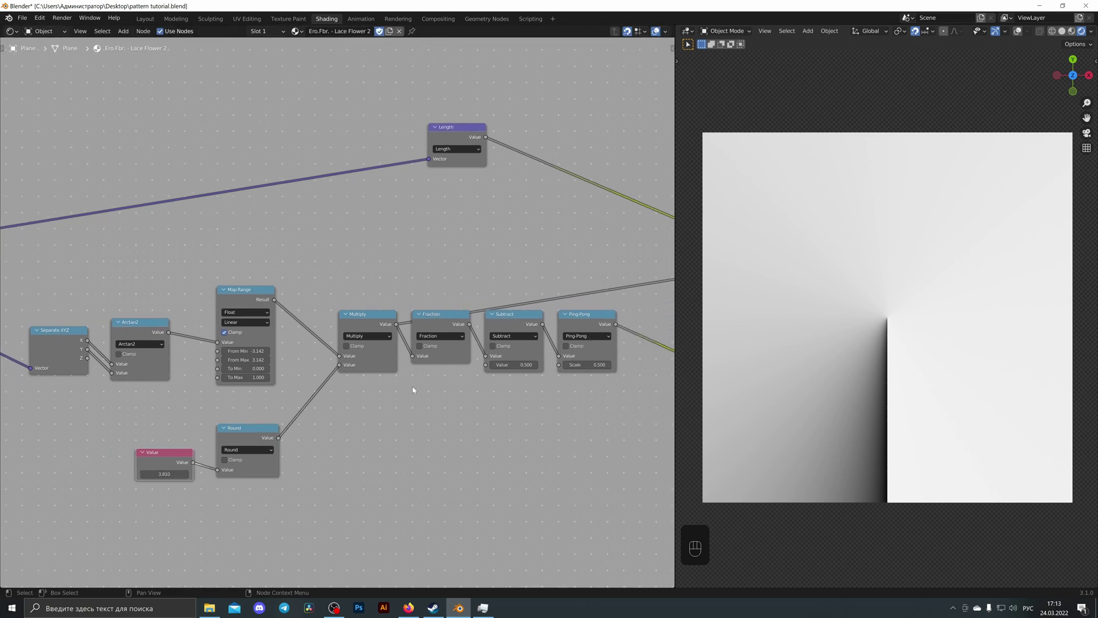
ctrl+shift+click(438, 323)
middle_drag(454, 283, 462, 257)
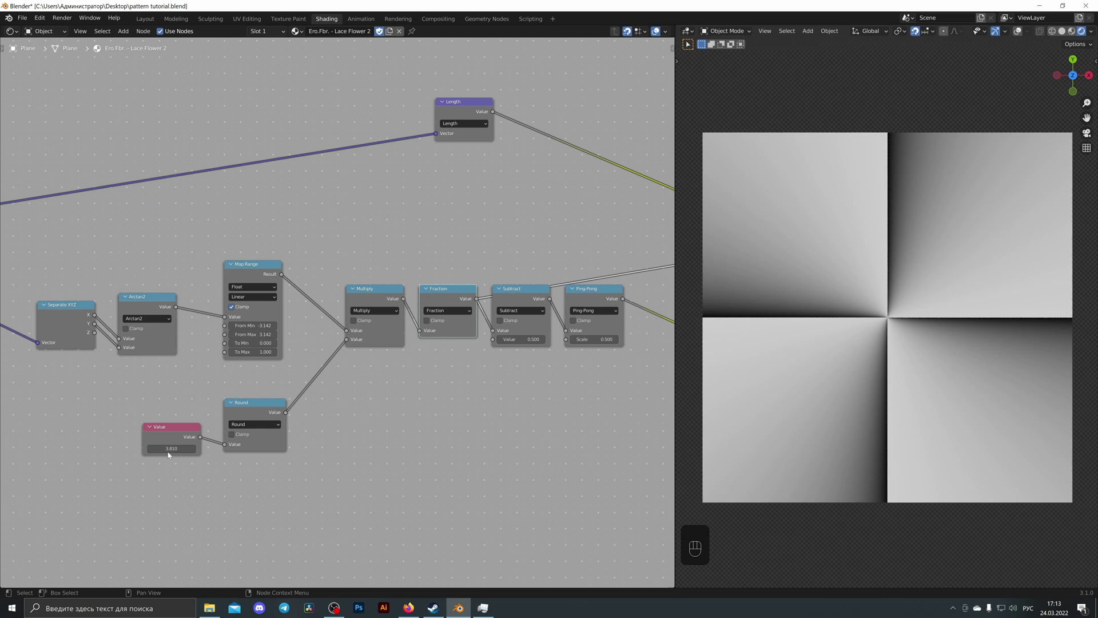
shift+drag(171, 449, 208, 449)
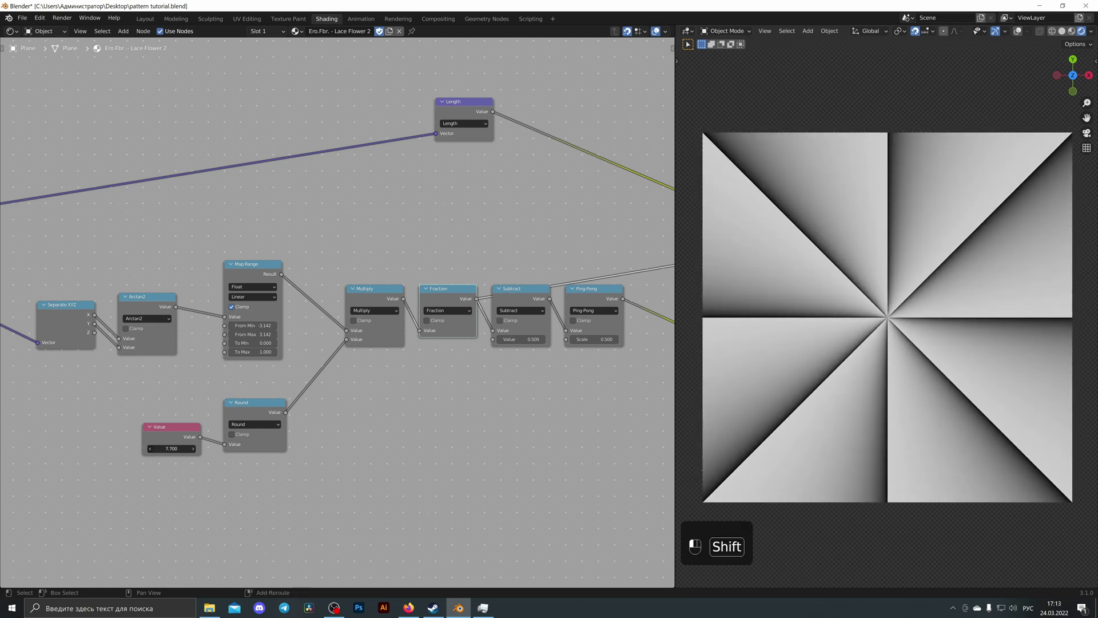
Preview the output of the Subtract node after Fraction, followed by that of the Ping-Pong node.
scroll(475, 345, down, 2)
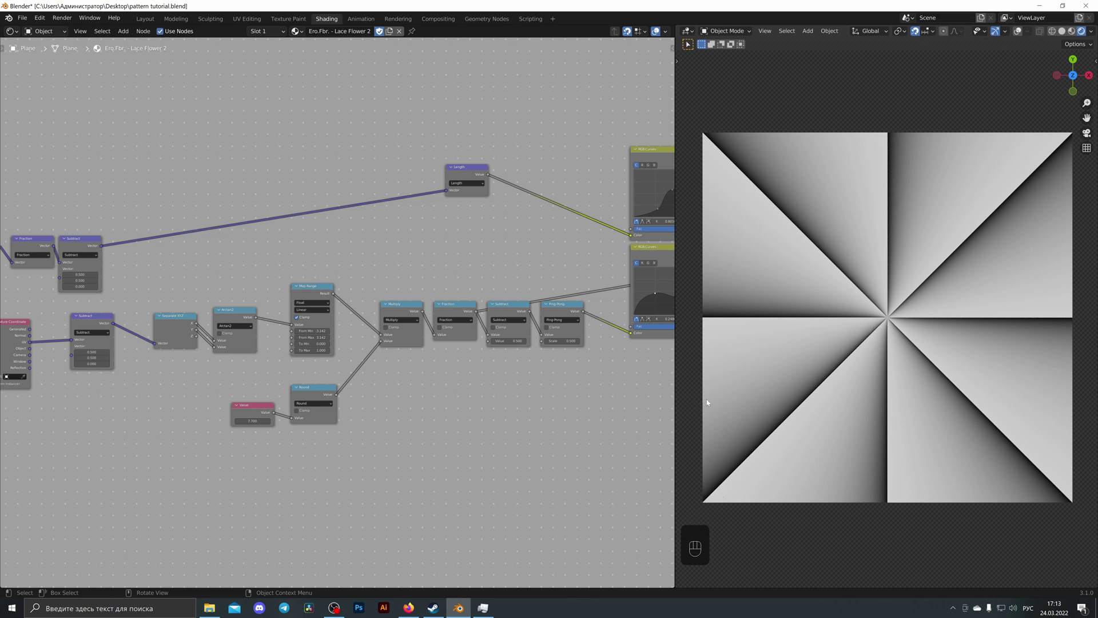
ctrl+shift+click(563, 329)
middle_drag(533, 278, 446, 291)
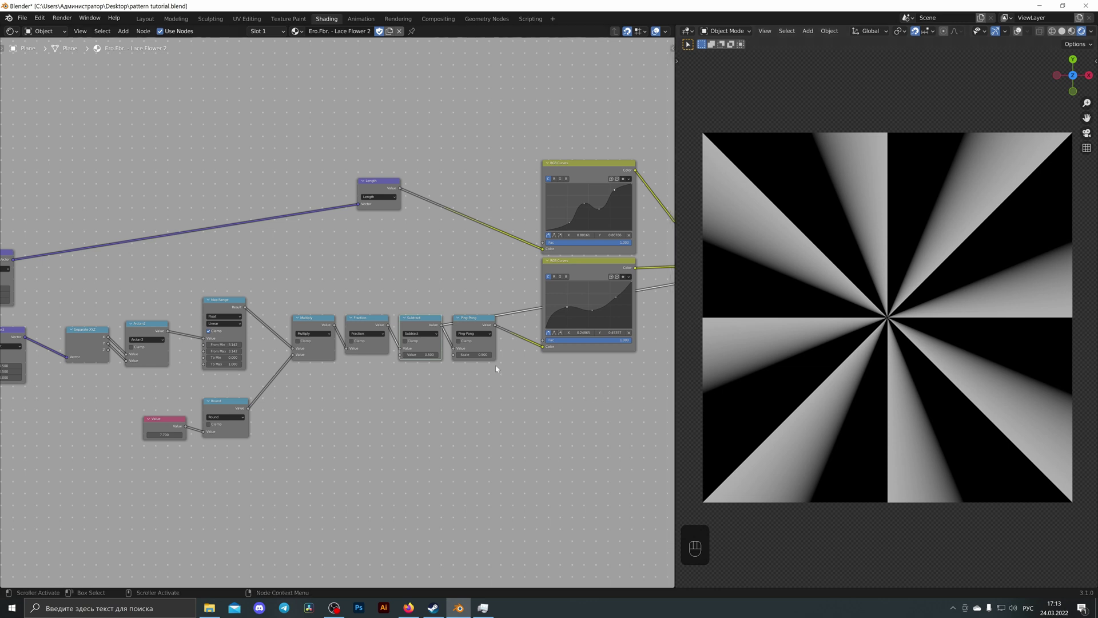
ctrl+shift+click(480, 328)
middle_drag(492, 317, 442, 313)
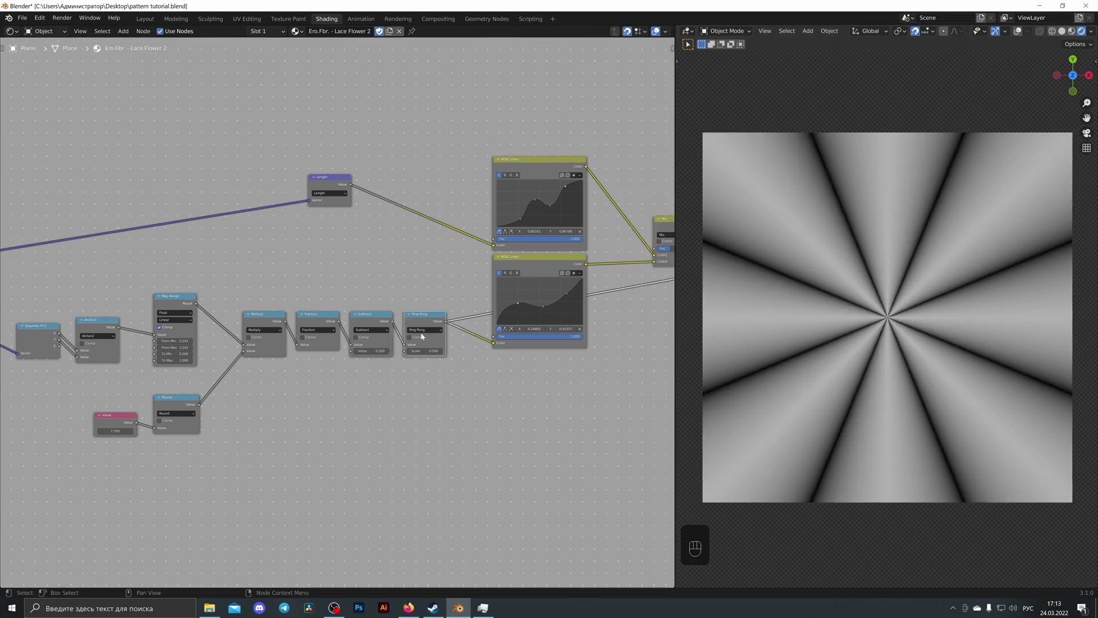
Switch the Ping-Pong node's operation to Absolute to compare the pattern, and set it back to Ping-Pong.
scroll(422, 336, up, 2)
click(451, 338)
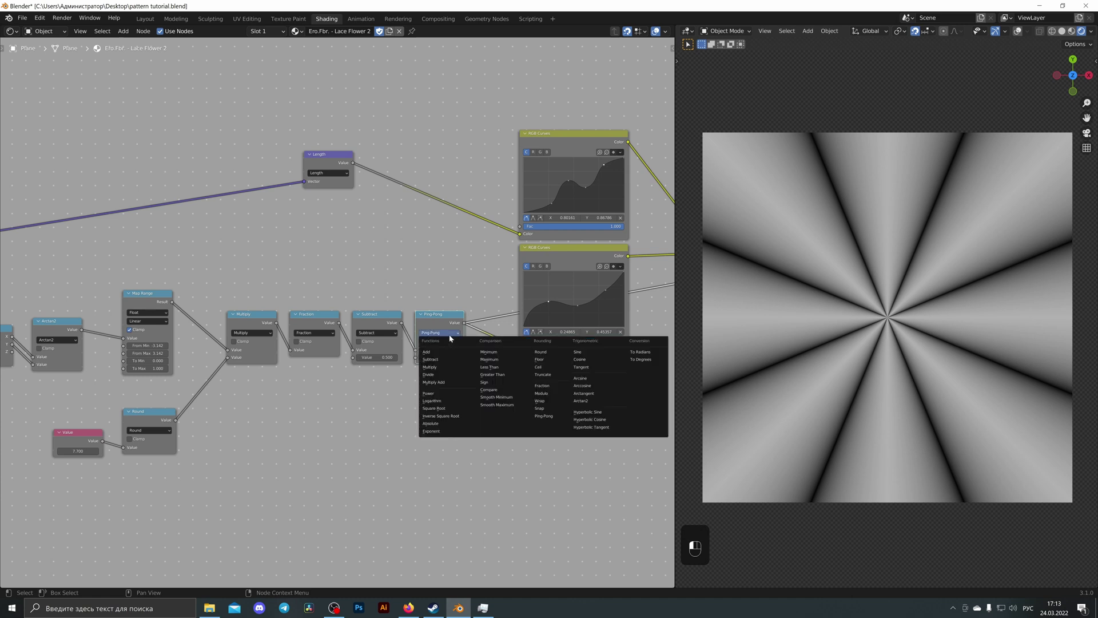
click(441, 425)
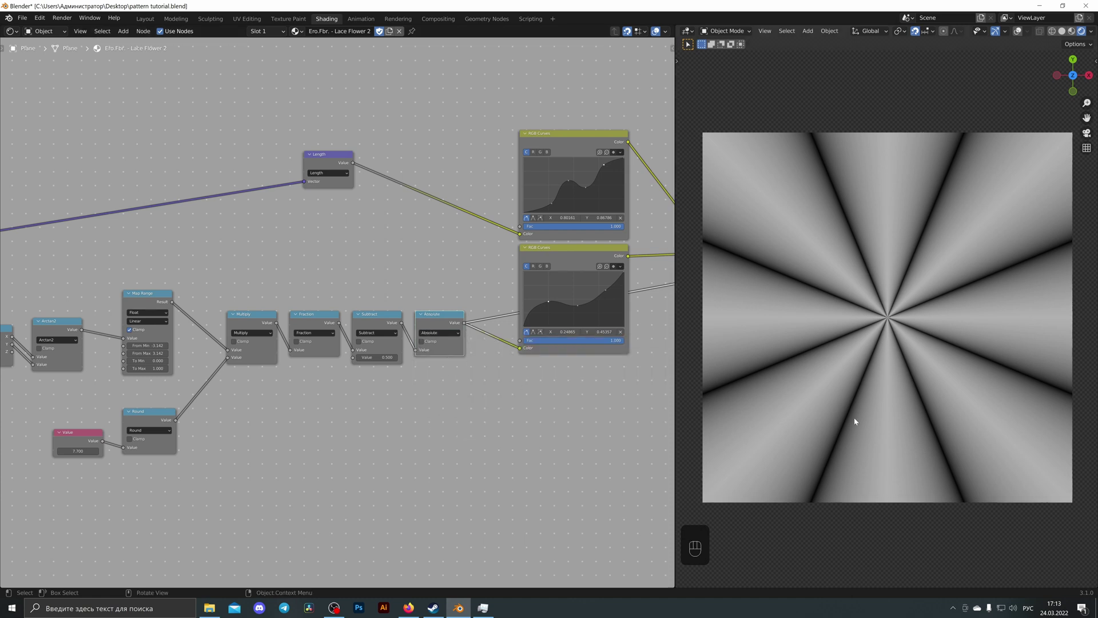
click(447, 337)
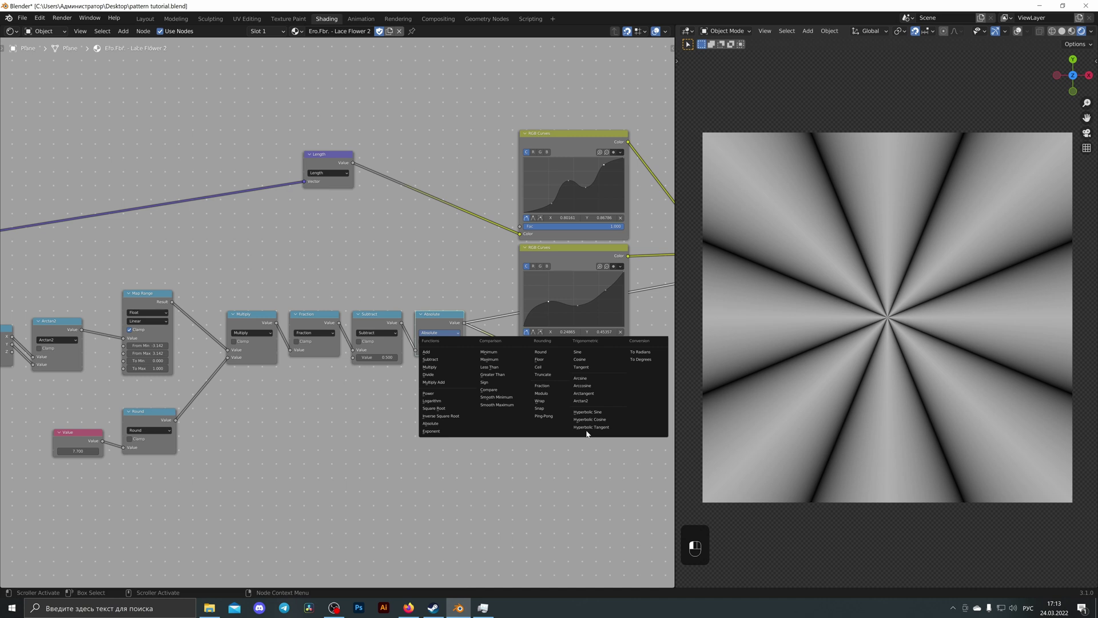
click(525, 417)
Try varying the Ping-Pong node's Scale down to -0.010 and undo the change.
middle_drag(441, 383, 430, 387)
scroll(431, 386, up, 2)
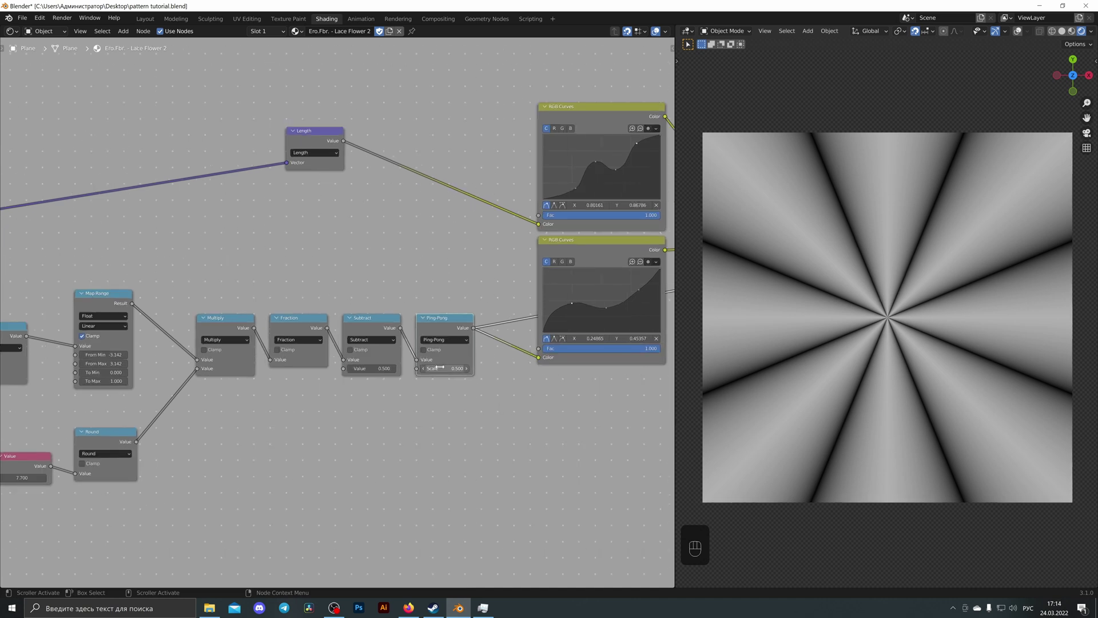
shift+drag(436, 369, 472, 368)
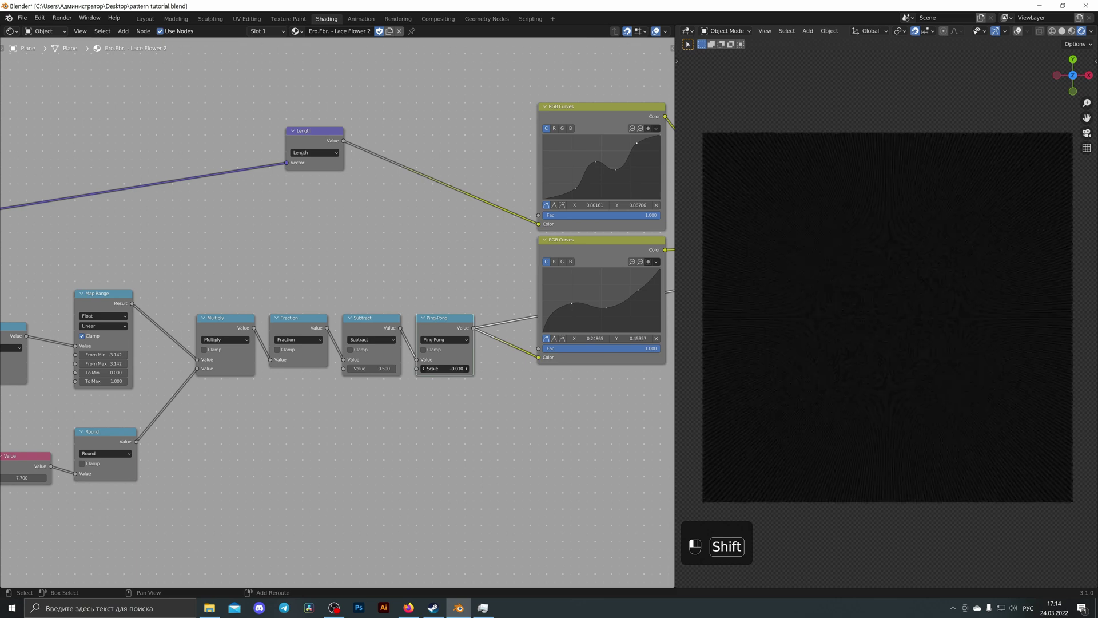
key(ctrl+z)
Move the Mix node slightly upward and separate the two RGB Curves nodes by moving the upper one higher.
middle_drag(464, 305, 395, 345)
scroll(397, 299, down, 1)
middle_drag(396, 298, 297, 342)
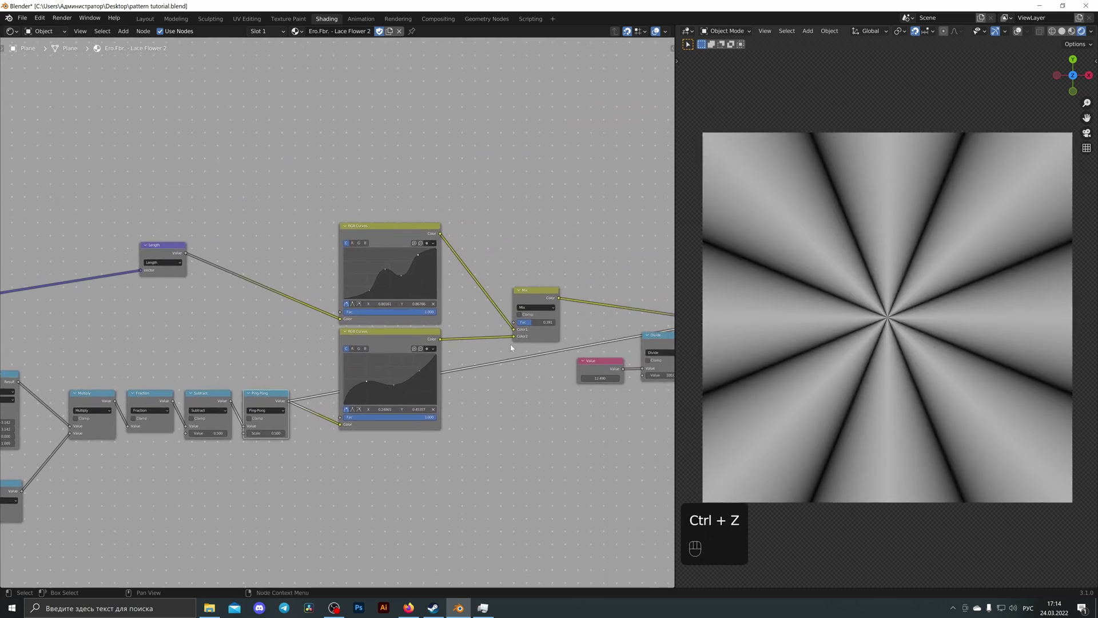
drag(536, 297, 542, 284)
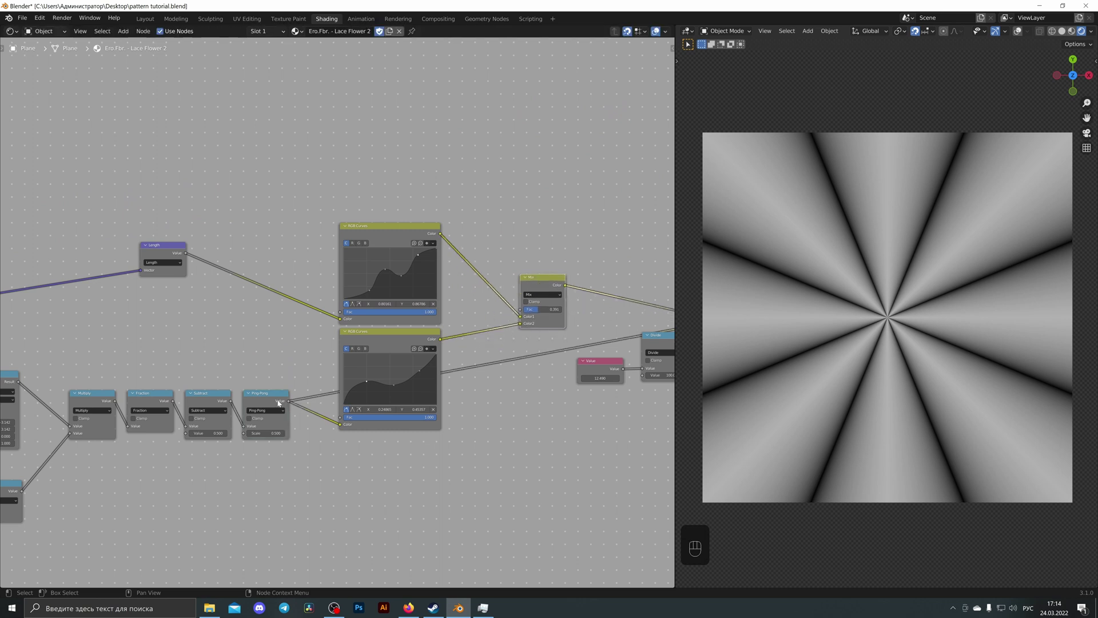
click(279, 402)
drag(306, 255, 393, 386)
mouse_move(426, 240)
mouse_down()
mouse_move(427, 218)
mouse_move(422, 225)
mouse_up()
middle_drag(516, 187, 392, 327)
scroll(468, 245, down, 2)
mouse_move(311, 346)
mouse_down()
mouse_move(313, 331)
mouse_move(314, 343)
mouse_up()
Connect the second Subtract node's output to the copied Subtract node and cut the link coming from the duplicated Texture Coordinate node.
middle_drag(790, 353, 820, 337)
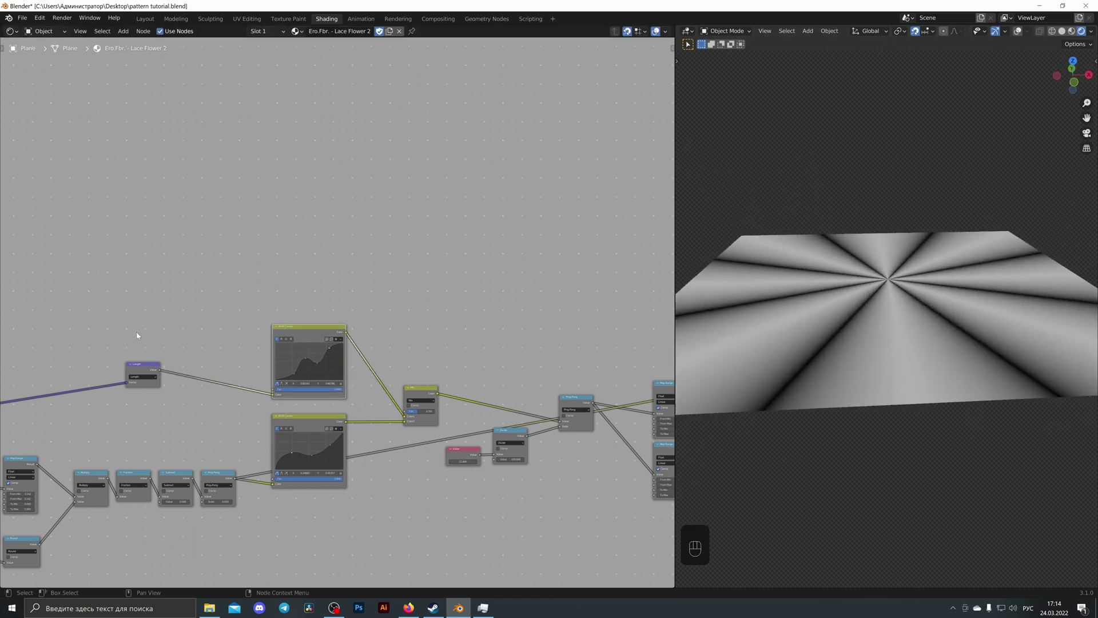
middle_drag(138, 334, 345, 350)
middle_drag(217, 376, 305, 342)
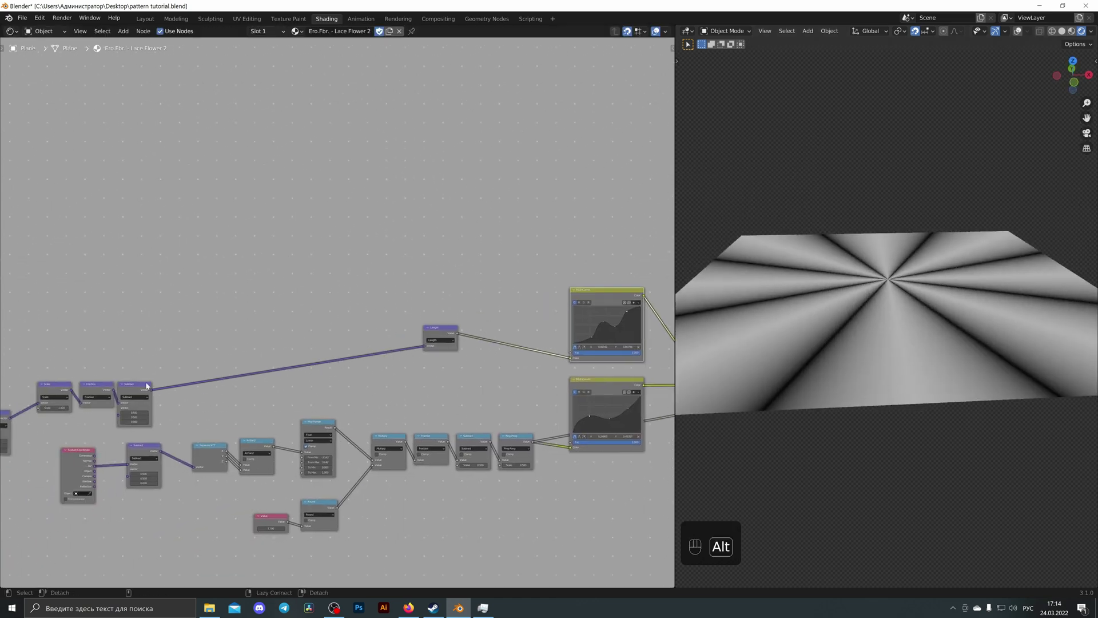
alt+right_drag(146, 395, 142, 457)
ctrl+right_drag(110, 480, 118, 449)
Move the unlinked duplicate Texture Coordinate node to the empty area above the Length node.
drag(127, 481, 496, 219)
middle_drag(496, 219, 356, 272)
scroll(286, 343, up, 1)
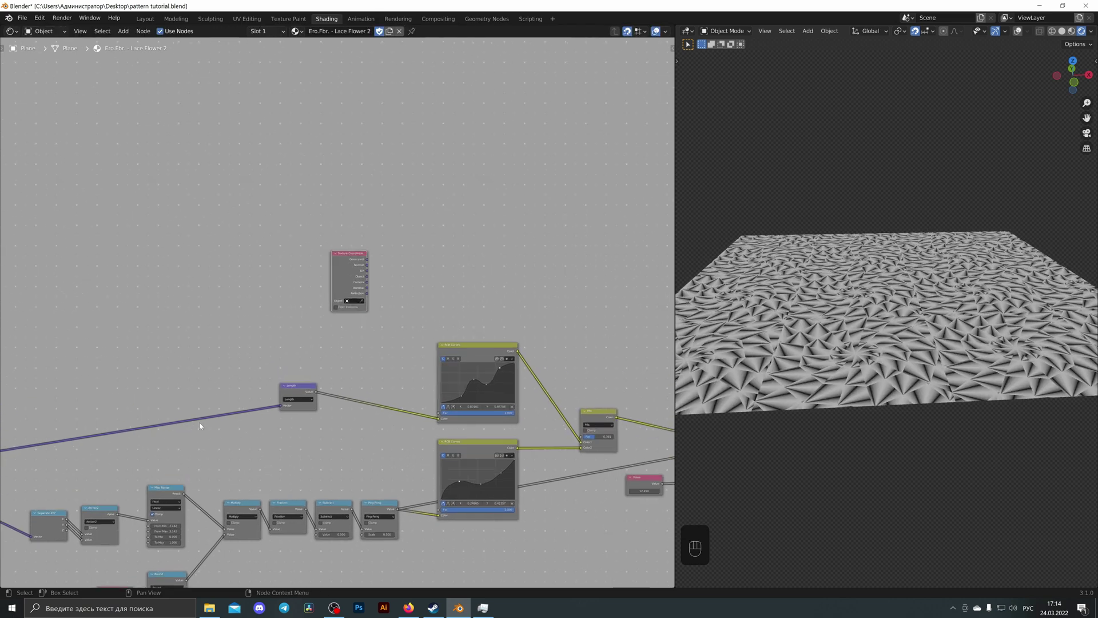
Duplicate the Separate XYZ node and place the copy beside the unlinked Texture Coordinate node.
scroll(201, 421, down, 2)
click(96, 489)
key(shift+d)
click(417, 262)
middle_drag(525, 212, 424, 234)
Add a Displacement node beyond the copied Separate XYZ node and feed its Height from the X output.
key(shift+a)
text(dis)
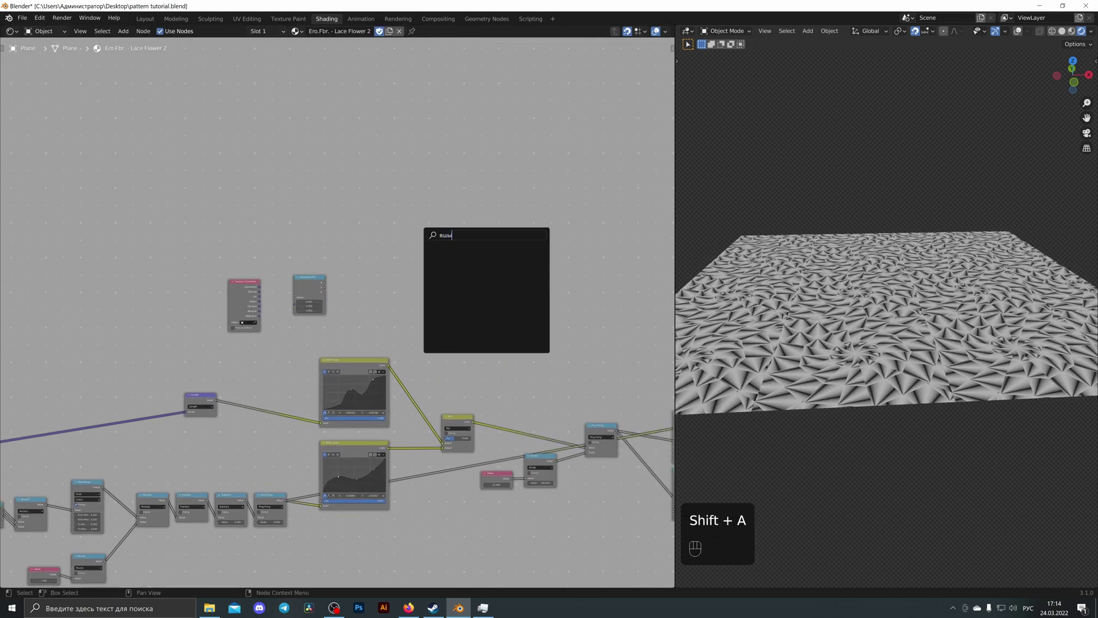
key(BackSpace)
key(BackSpace)
click(458, 271)
click(465, 281)
alt+right_drag(315, 289, 438, 276)
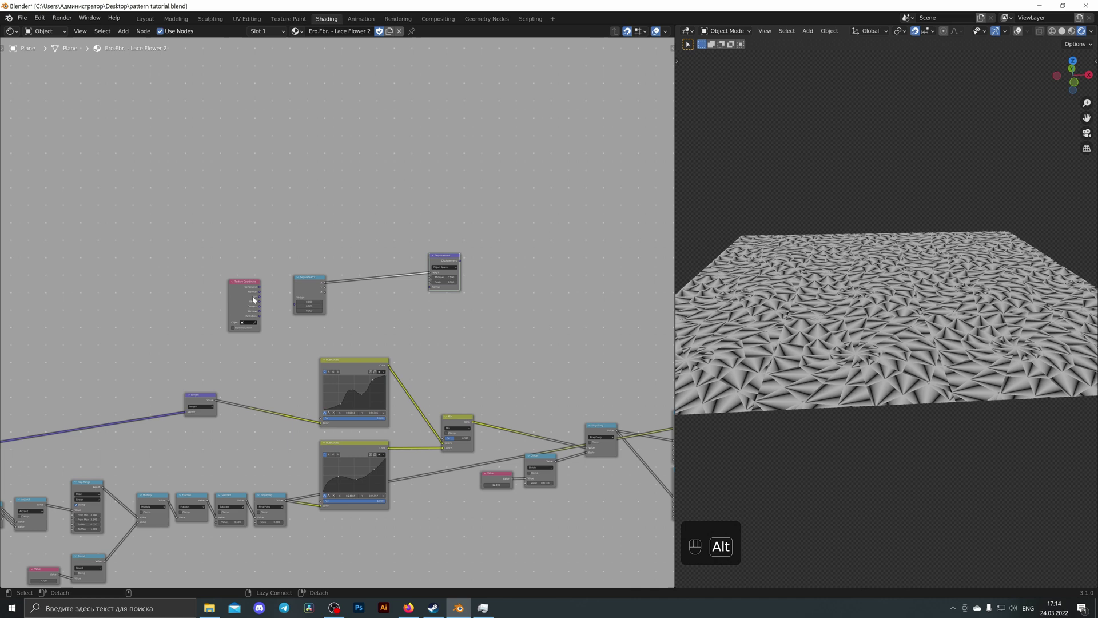
Connect the Texture Coordinate's UV output to the copied Separate XYZ node and the Displacement output to the Material Output's Displacement.
drag(259, 296, 297, 304)
middle_drag(583, 295, 273, 291)
scroll(317, 297, down, 1)
alt+right_drag(173, 267, 665, 346)
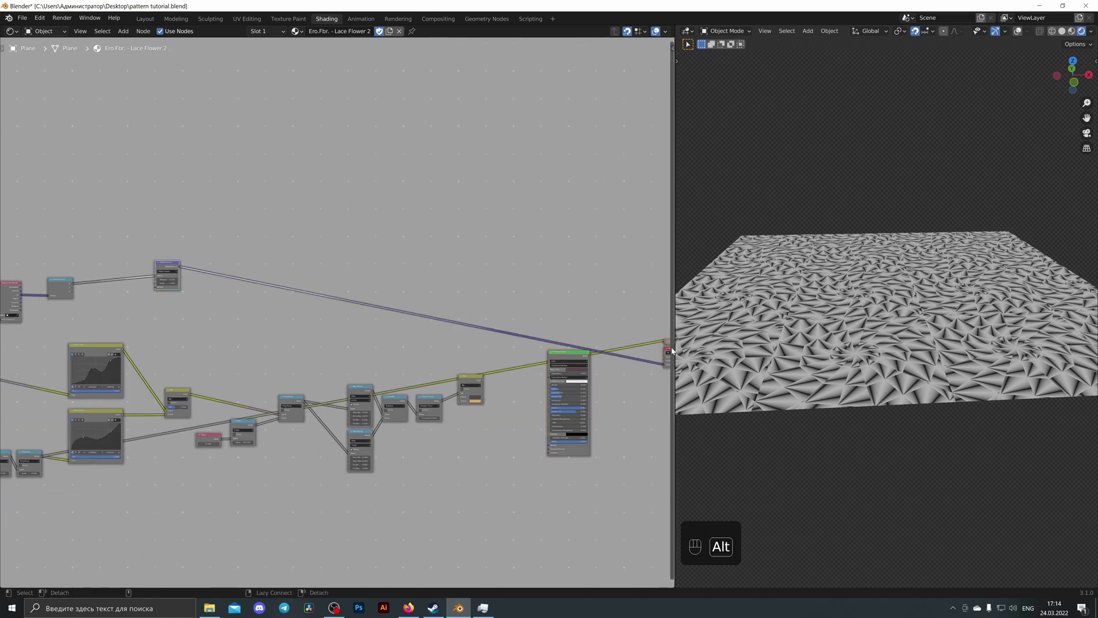
Cut the Mix node's link to the output and connect the Principled BSDF to the Material Output's Surface.
middle_drag(554, 353, 545, 341)
ctrl+right_drag(544, 341, 554, 352)
ctrl+shift+click(554, 352)
scroll(858, 326, down, 2)
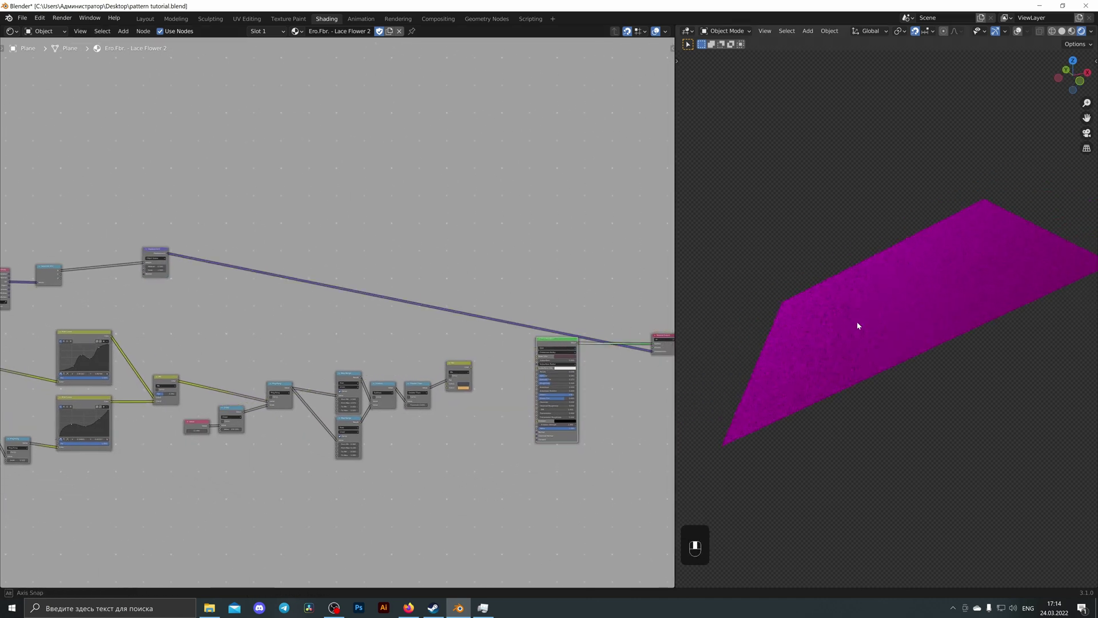
middle_drag(858, 326, 920, 318)
Darken the Principled BSDF's Base Color to black.
click(565, 356)
drag(584, 322, 580, 328)
scroll(595, 369, up, 4)
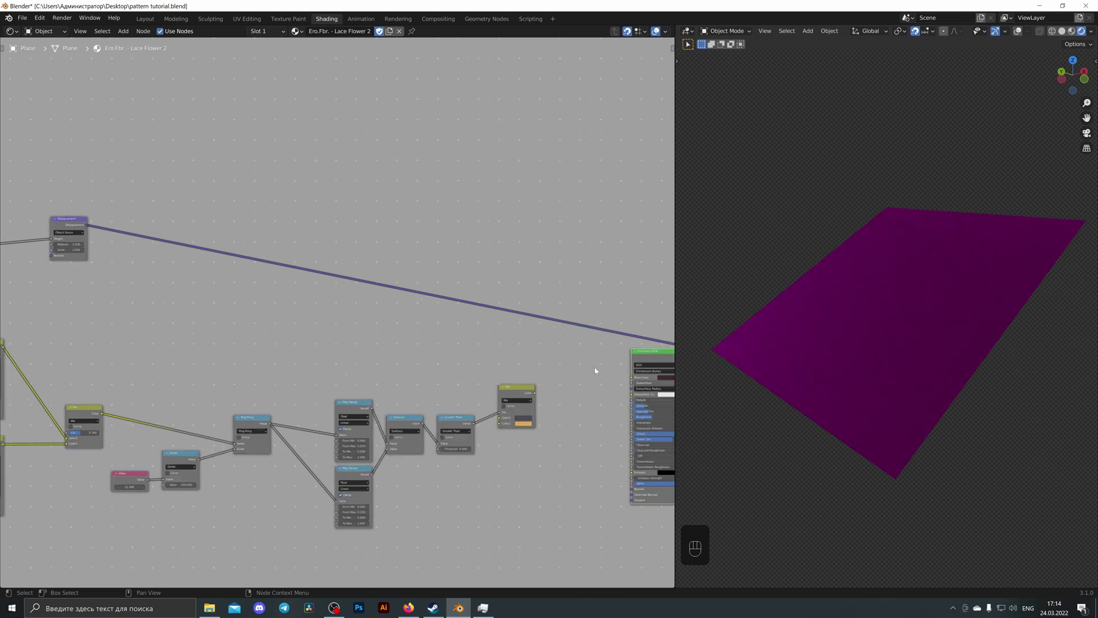
middle_drag(596, 369, 391, 364)
click(468, 369)
drag(496, 327, 496, 332)
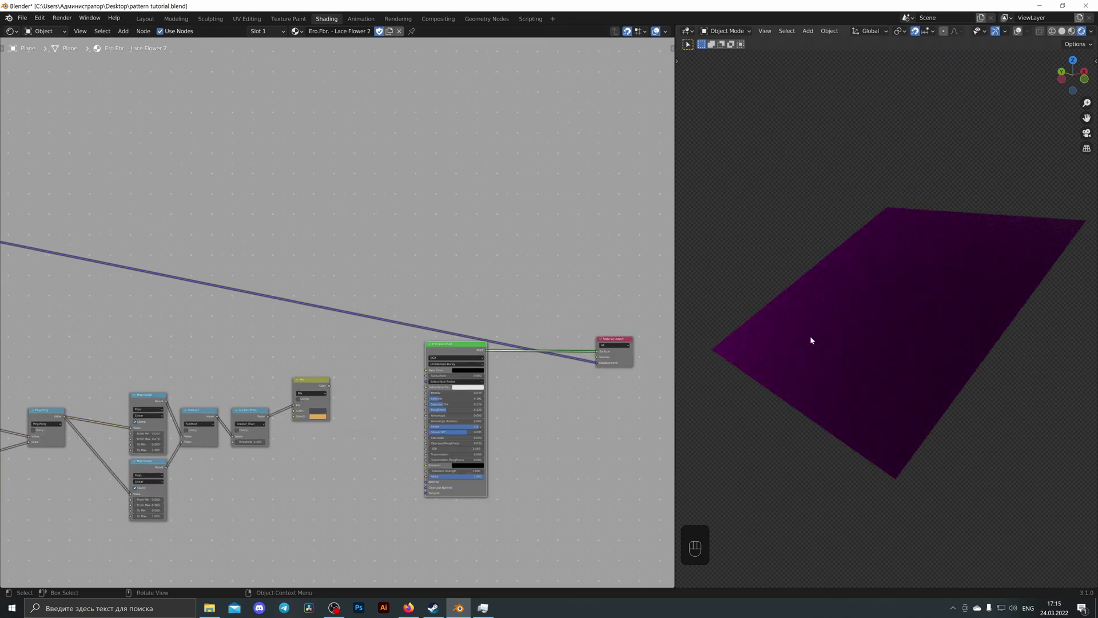
middle_drag(810, 336, 778, 337)
Switch the node editor to the World shader and detach the environment texture from the Background's Color input.
click(47, 32)
click(44, 69)
scroll(351, 316, up, 3)
click(343, 358)
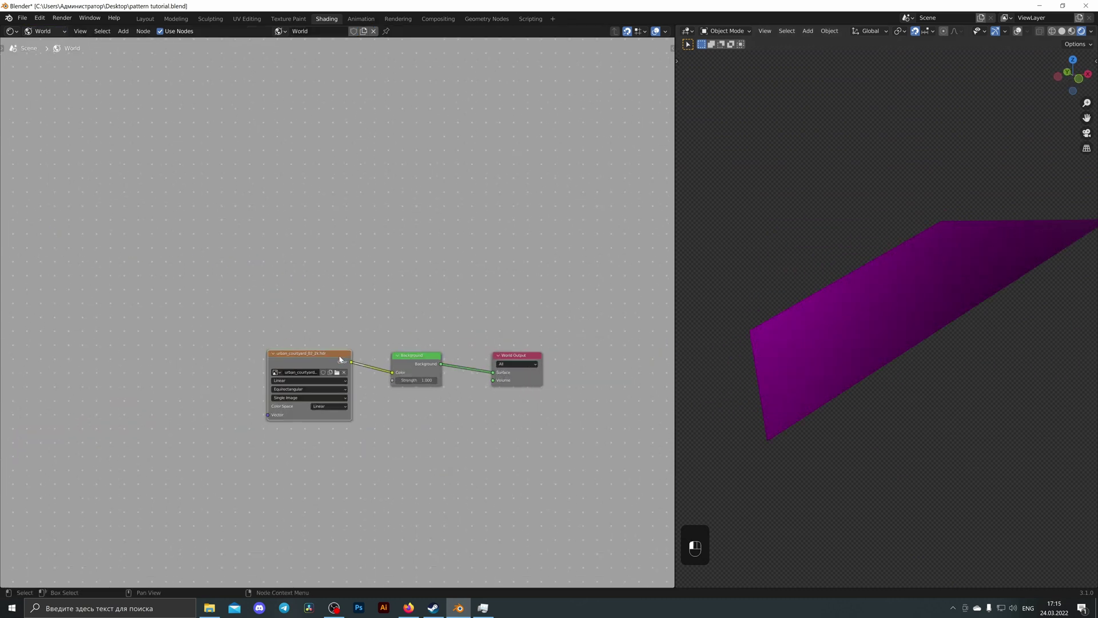
ctrl+shift+click(343, 358)
ctrl+shift+click(403, 359)
scroll(376, 343, up, 1)
middle_drag(378, 364, 378, 338)
mouse_move(399, 355)
mouse_down()
mouse_move(375, 337)
mouse_move(399, 354)
mouse_up()
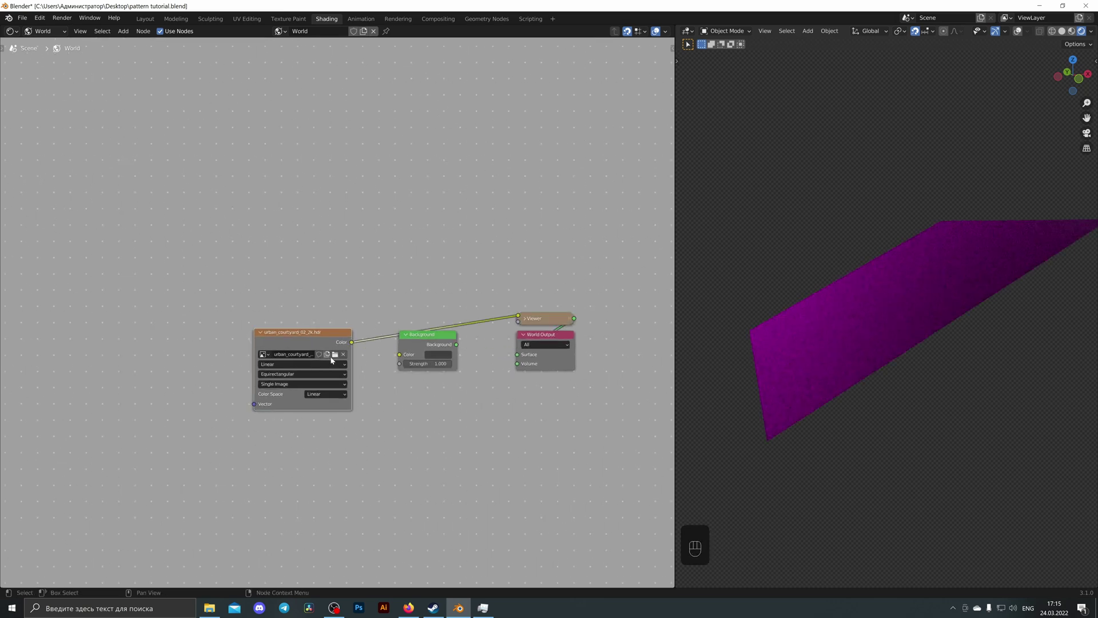
Reload urban_courtyard_02_2k.hdr in the environment texture, reconnect it to the Background's Color and send the Background to the World Output.
click(335, 354)
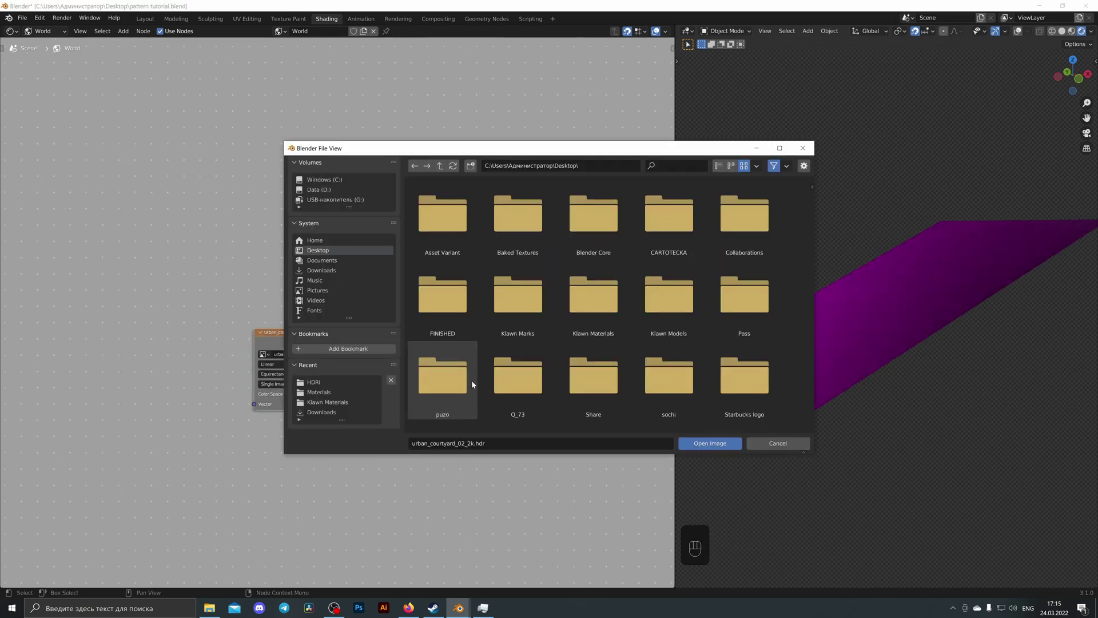
double_click(572, 240)
double_click(461, 232)
double_click(441, 372)
drag(351, 342, 400, 355)
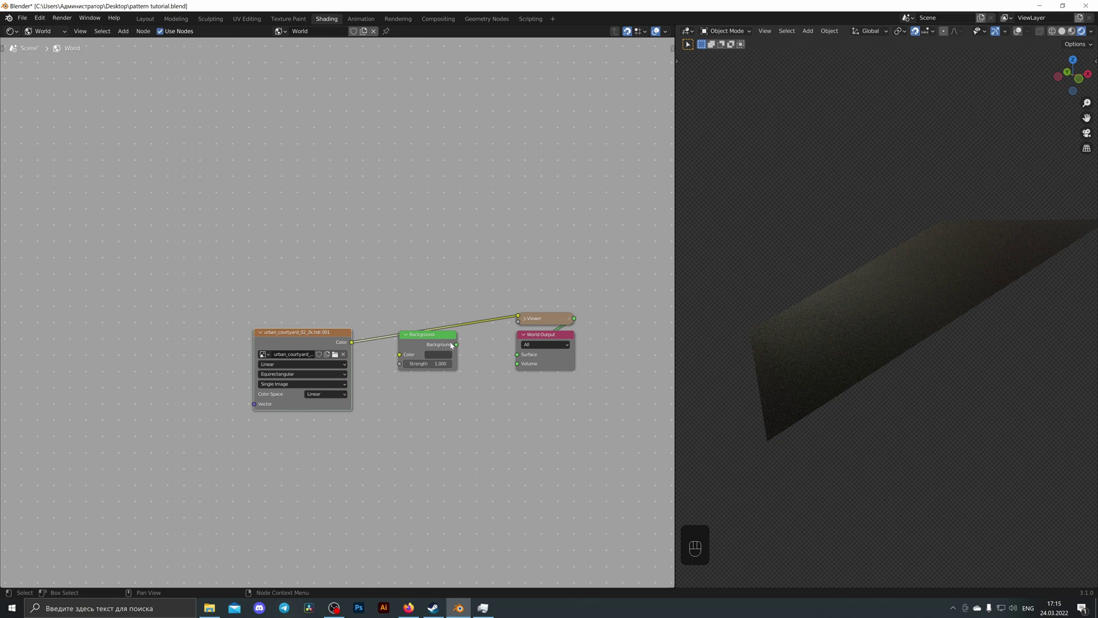
ctrl+shift+click(436, 342)
Return the node editor to the object's material and lighten the Principled BSDF's Base Color.
click(45, 31)
click(50, 43)
scroll(347, 317, down, 1)
middle_drag(841, 318, 1008, 311)
click(553, 351)
drag(590, 297, 590, 284)
middle_drag(922, 343, 737, 334)
Preview the copied Separate XYZ node's X output on the plane and examine the gradient from the side.
scroll(189, 294, down, 3)
middle_drag(487, 219, 517, 346)
scroll(286, 343, up, 3)
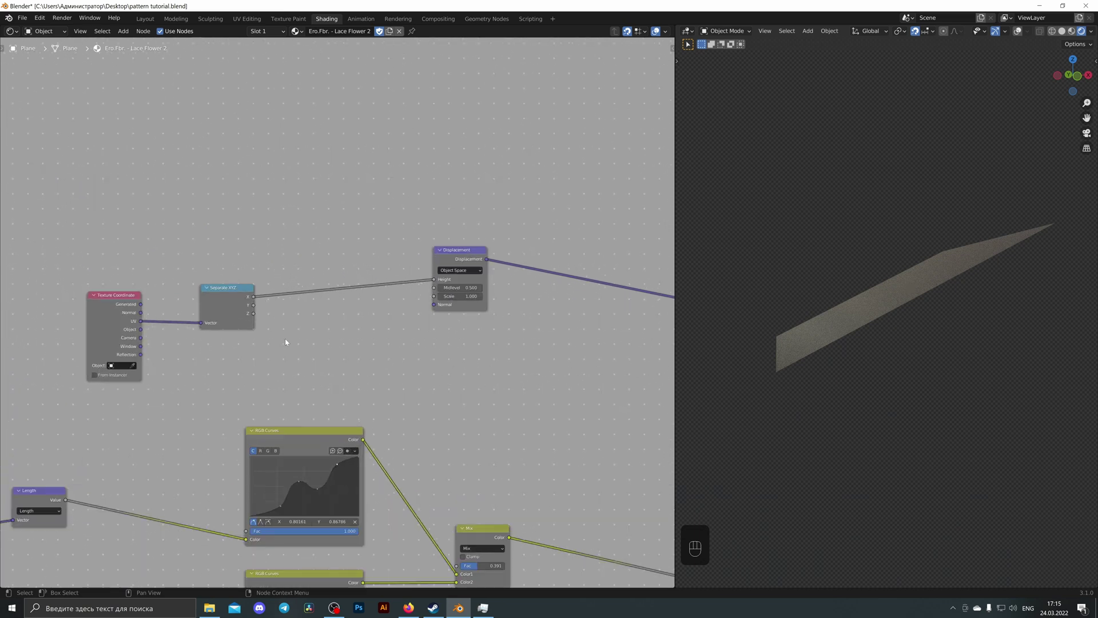
ctrl+shift+click(245, 301)
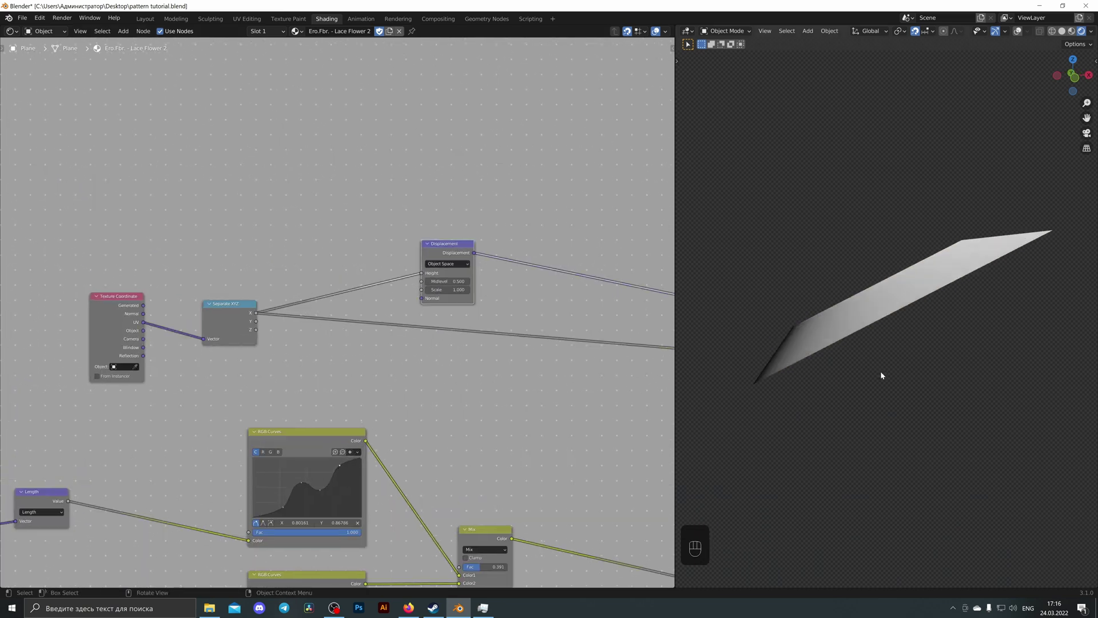
middle_drag(791, 348, 804, 345)
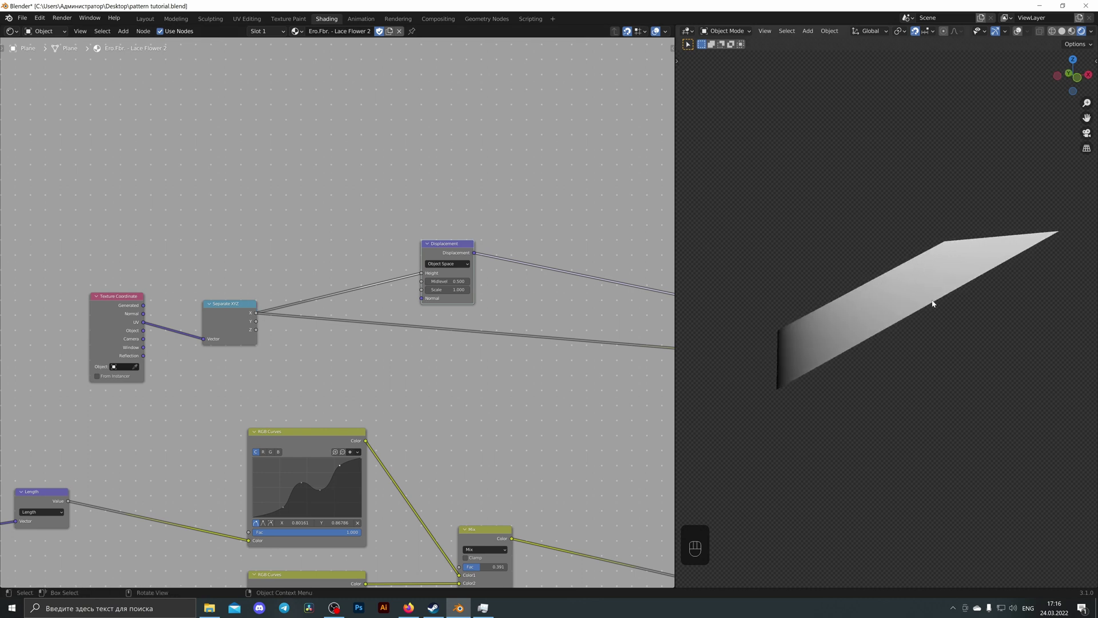
Duplicate the upper RGB Curves node and insert the copy between the Separate XYZ and Displacement nodes.
click(311, 440)
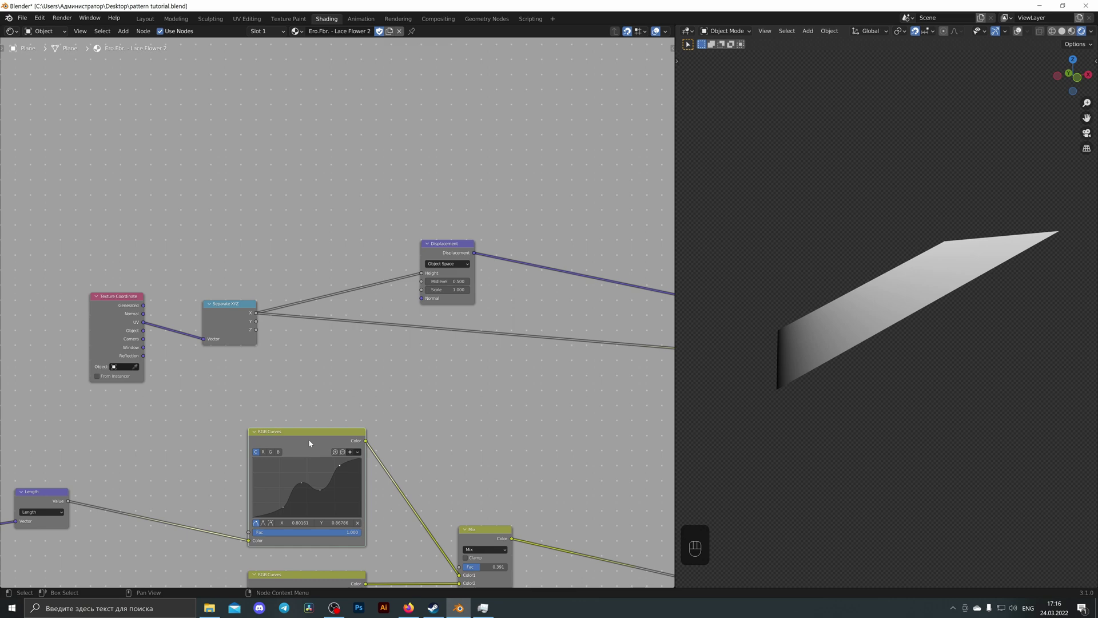
key(shift+d)
click(351, 266)
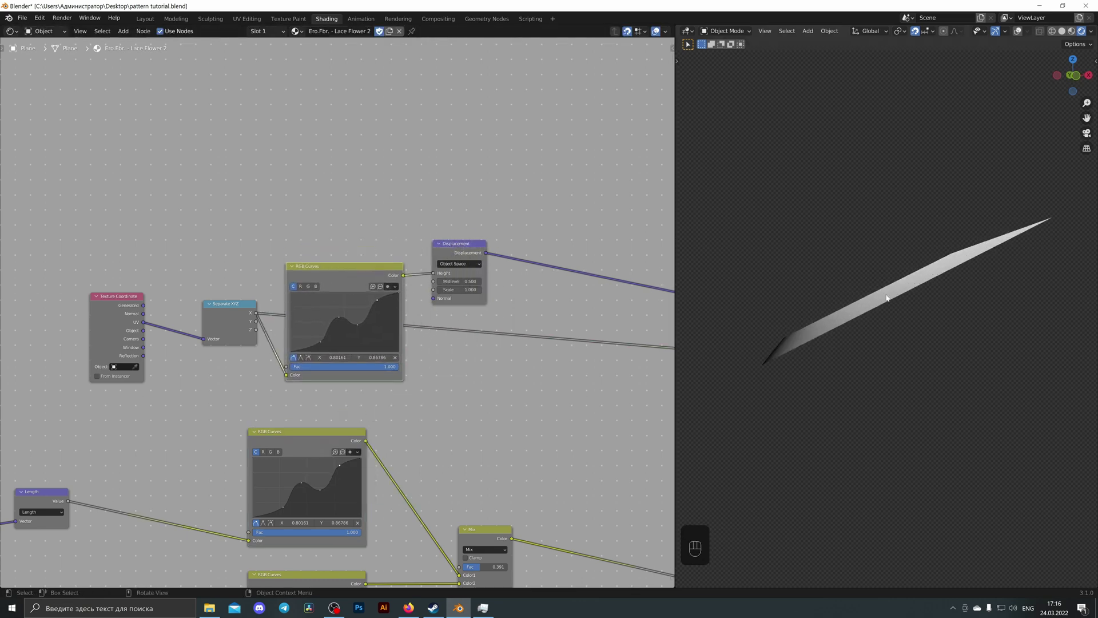
scroll(400, 392, down, 3)
scroll(283, 308, up, 2)
drag(264, 292, 263, 286)
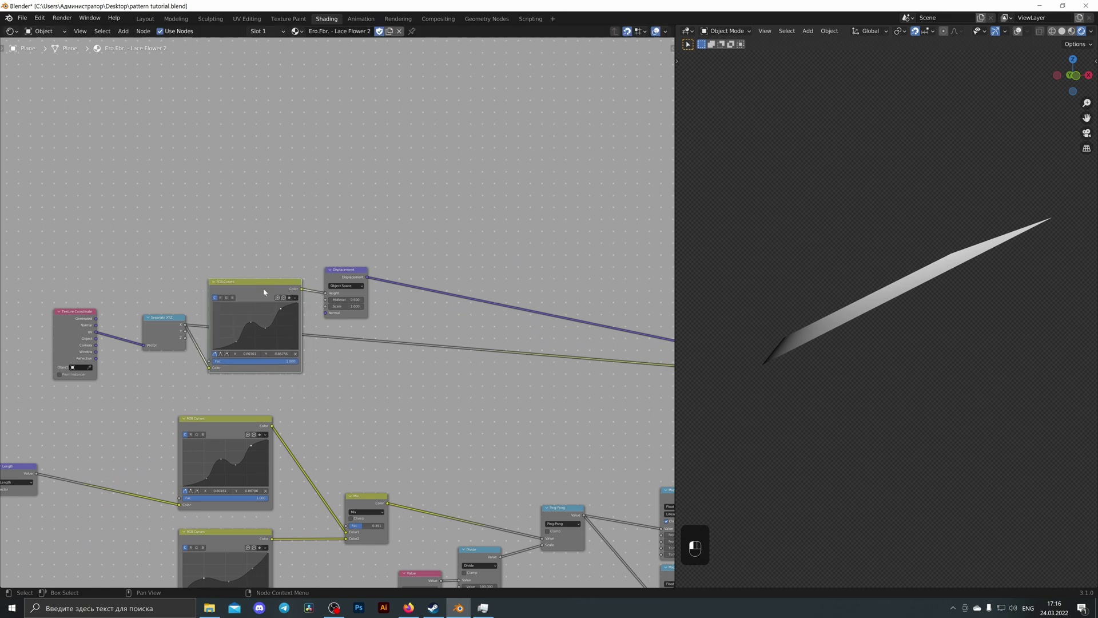
Reset the copied RGB Curves node's curve and pull one point up to bow it into an arc.
middle_drag(812, 289, 767, 288)
key(BackSpace)
middle_drag(251, 337, 267, 343)
drag(267, 337, 251, 320)
middle_drag(895, 281, 915, 287)
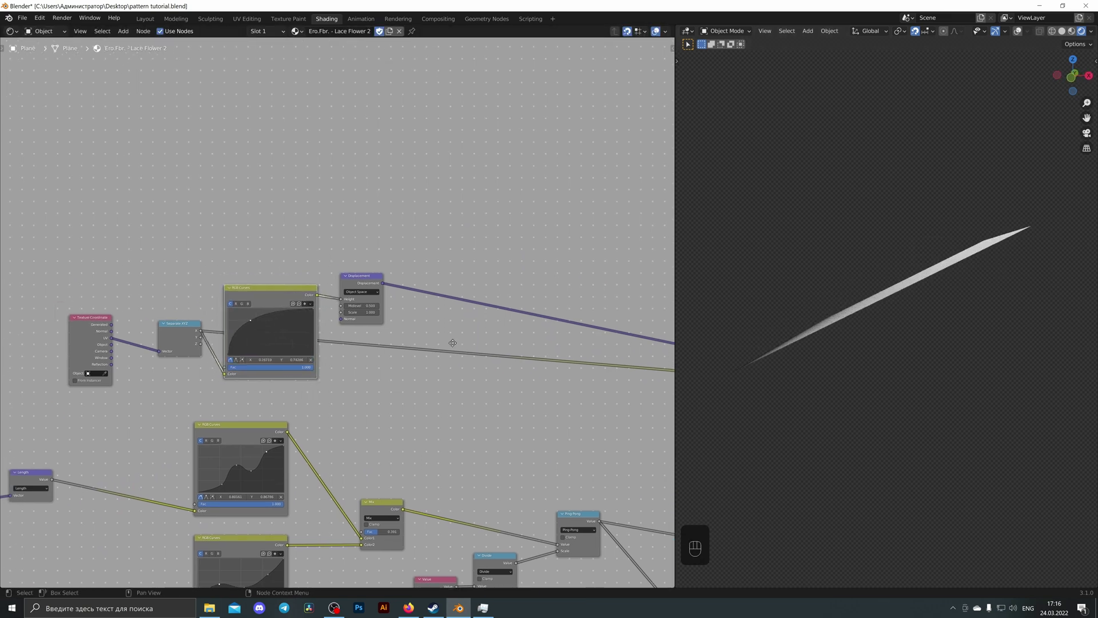
Split the 3D viewport horizontally and turn the upper area into a Properties editor.
scroll(453, 343, down, 3)
middle_drag(453, 342, 674, 390)
scroll(326, 387, up, 2)
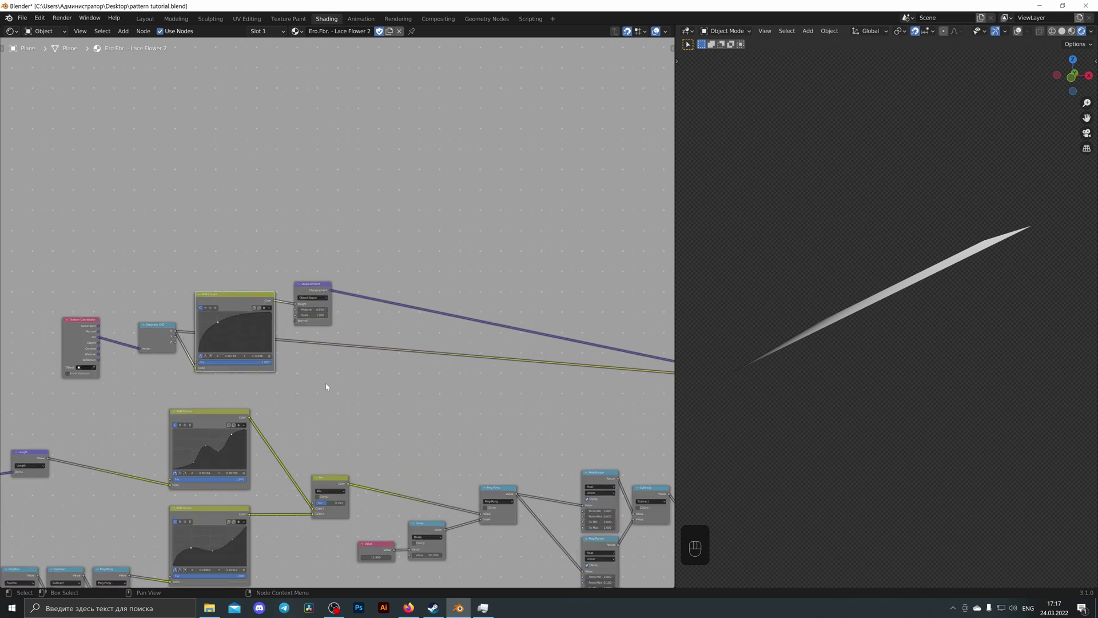
middle_drag(846, 294, 790, 41)
click(687, 31)
click(686, 31)
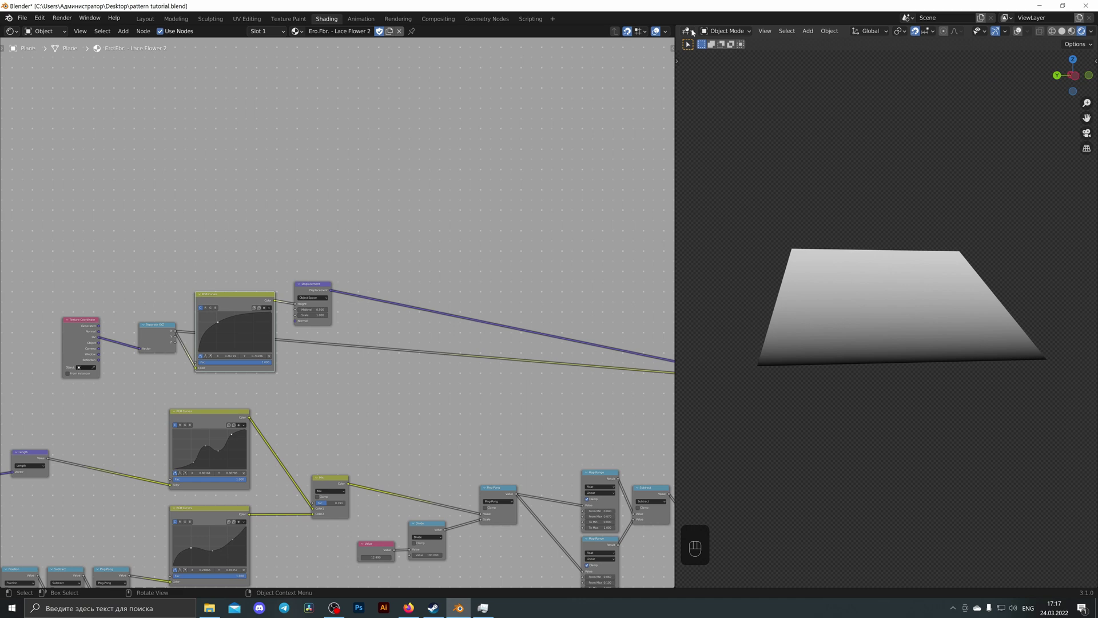
drag(677, 25, 714, 284)
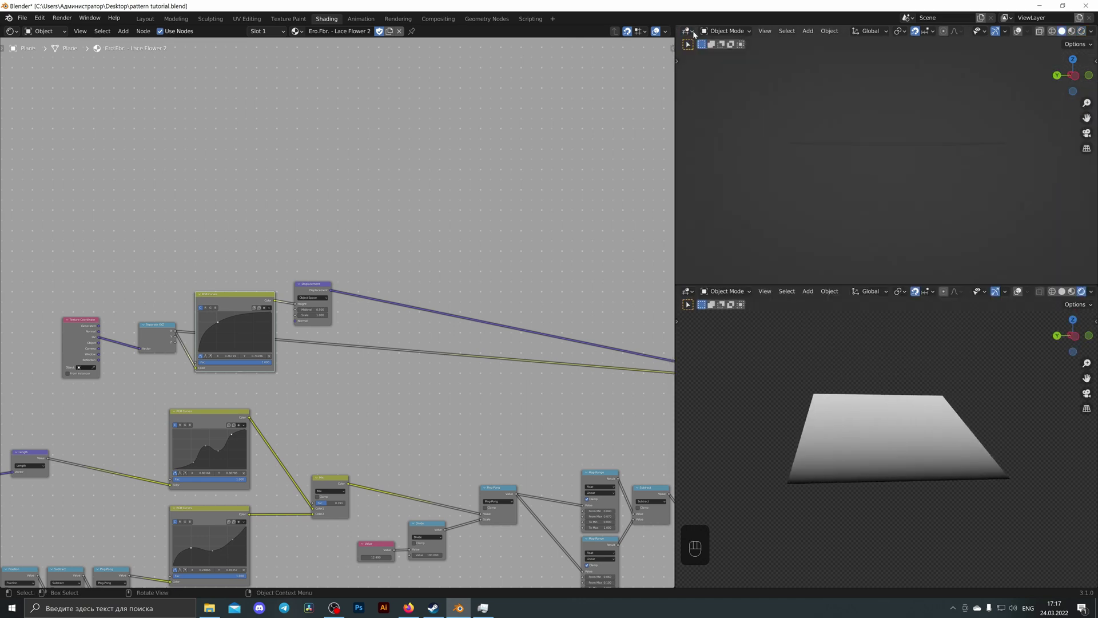
click(688, 31)
click(998, 69)
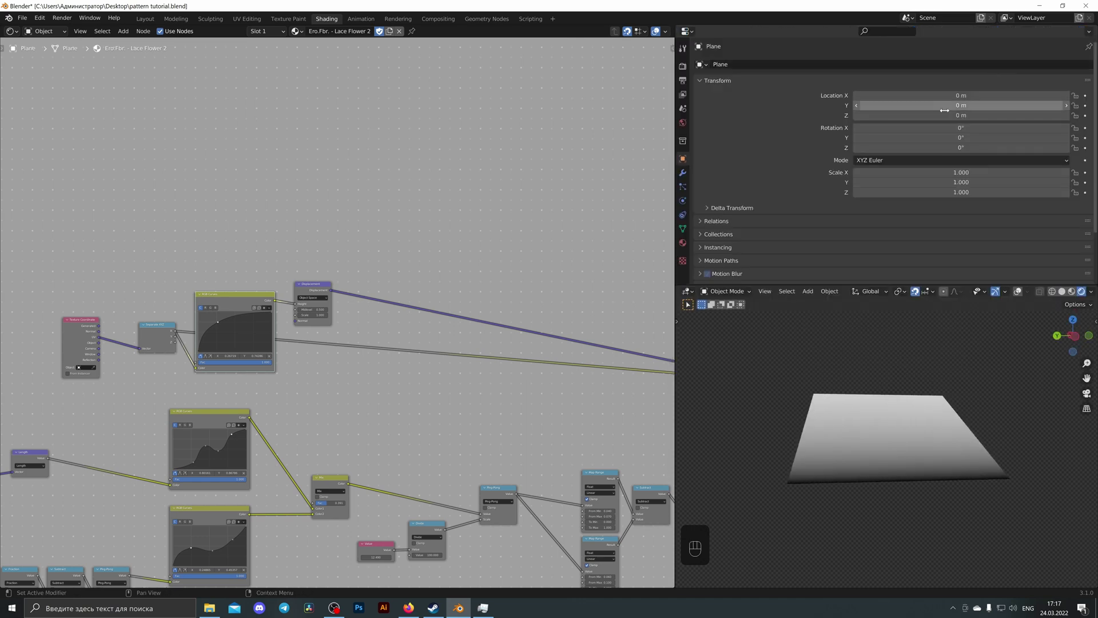
Add a Subdivision Surface modifier to the plane and set its type to Simple.
click(682, 172)
click(715, 64)
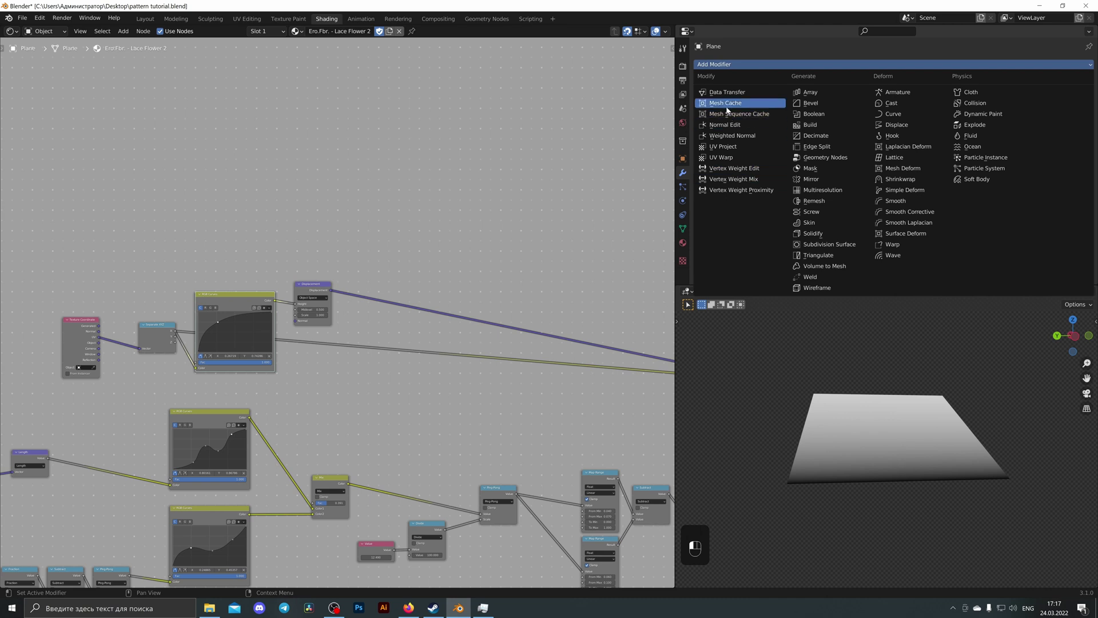
click(829, 244)
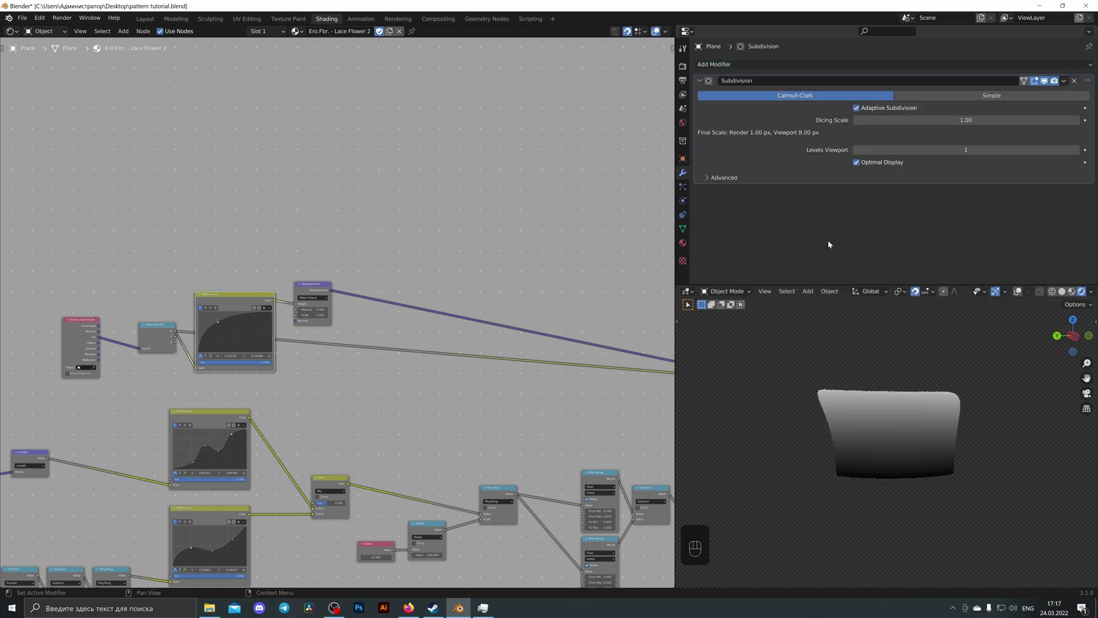
click(972, 97)
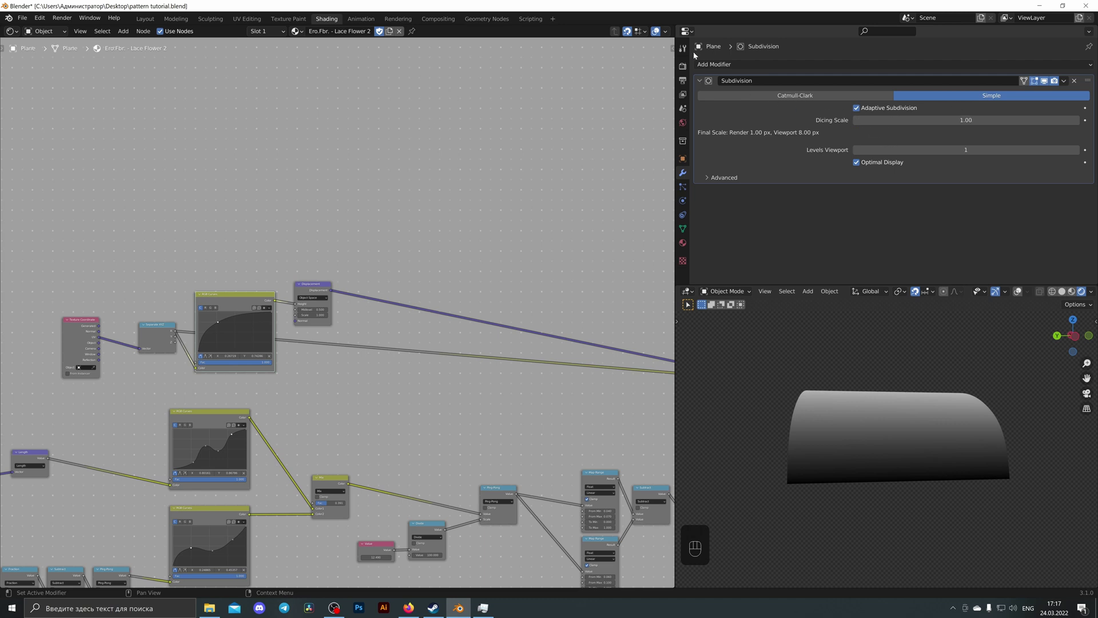
Close the Properties area by extending the 3D viewport over it and view the curved plane from the side.
click(710, 64)
drag(678, 285, 689, 204)
middle_drag(795, 286, 837, 281)
middle_drag(310, 324, 479, 335)
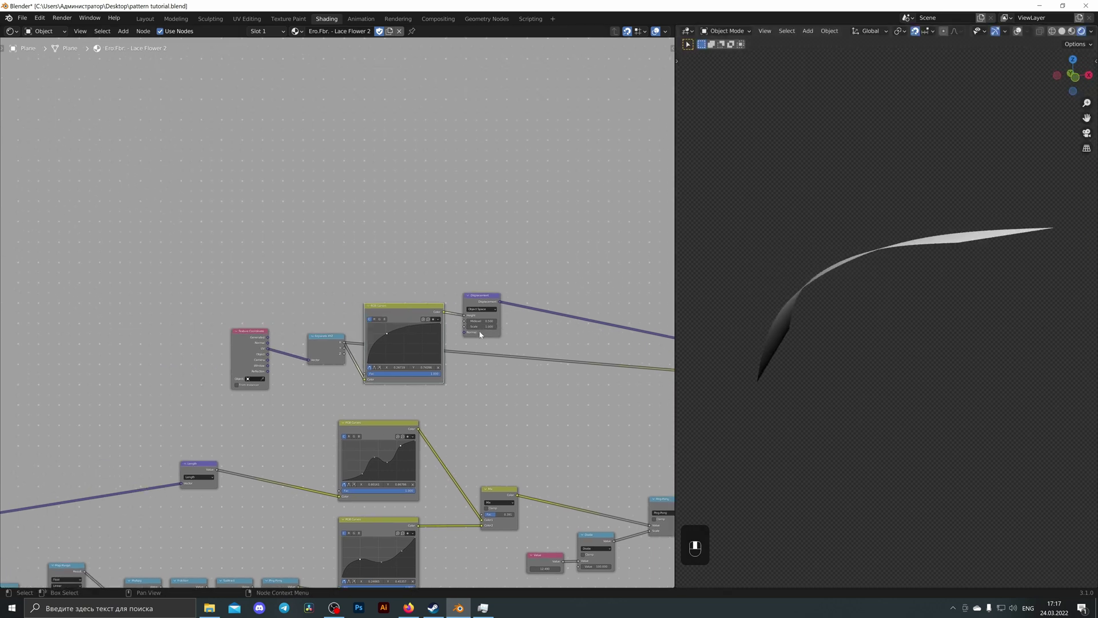
mouse_move(853, 267)
middle_down()
mouse_move(856, 252)
mouse_move(857, 269)
middle_up()
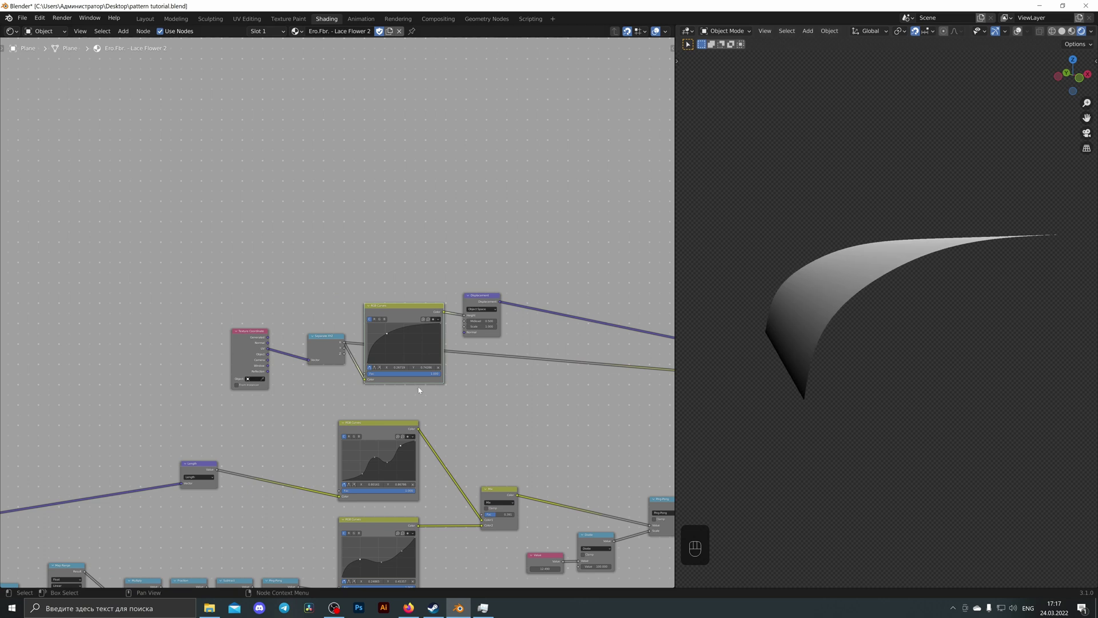
Move the Displacement node farther along and add a lower second point to the copied RGB Curves, forming a wave.
middle_drag(504, 301, 466, 308)
scroll(465, 308, up, 2)
drag(466, 309, 551, 297)
drag(370, 314, 433, 349)
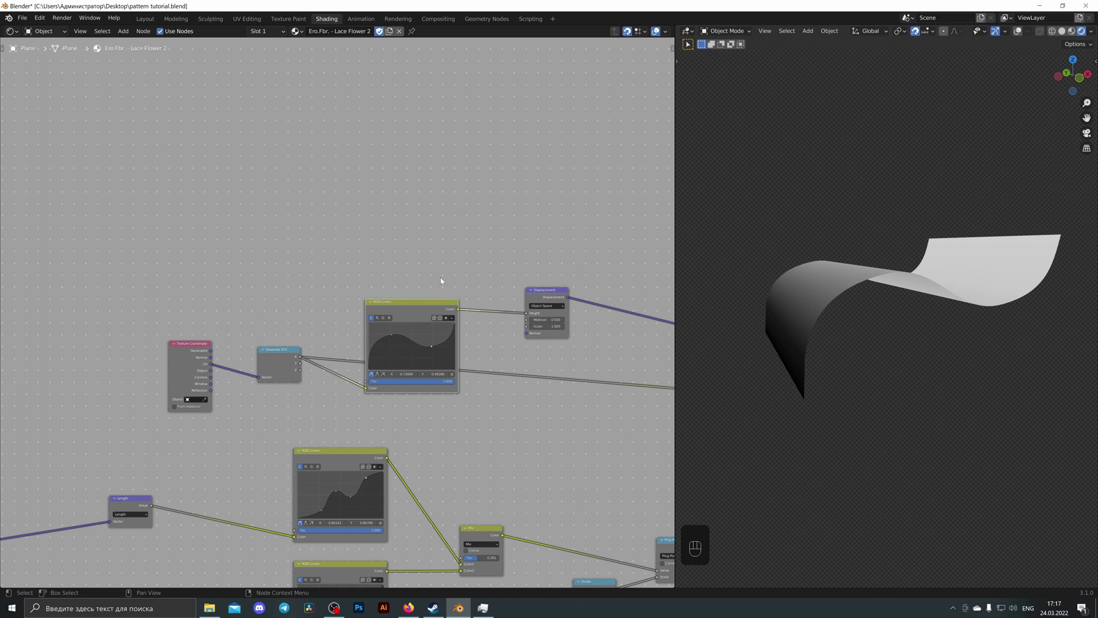
middle_drag(441, 280, 437, 275)
mouse_move(938, 268)
middle_down()
mouse_move(924, 265)
mouse_move(949, 259)
mouse_move(948, 278)
middle_up()
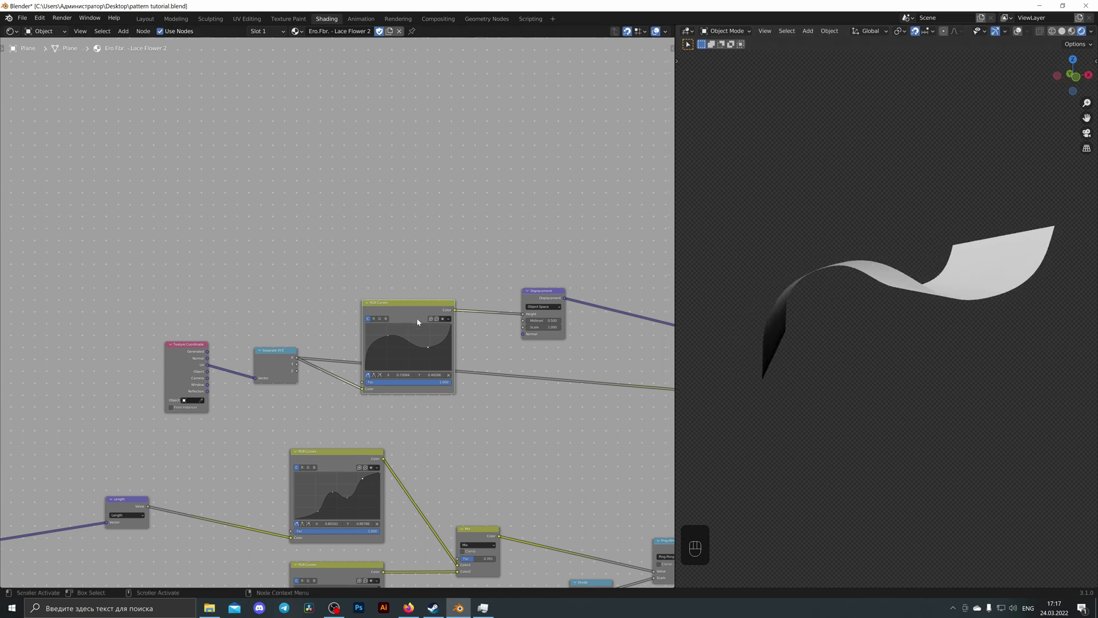
Delete the demo Texture Coordinate, Separate XYZ, RGB Curves and Displacement nodes.
drag(571, 393, 182, 299)
key(ctrl+x)
middle_drag(370, 409, 439, 321)
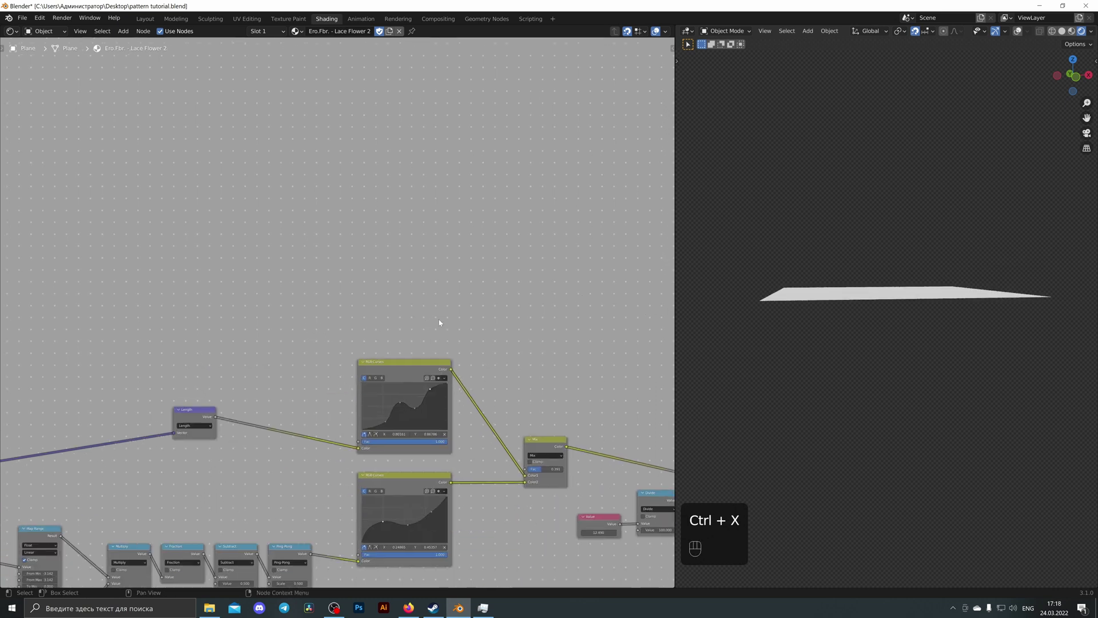
scroll(458, 343, down, 1)
middle_drag(471, 358, 482, 321)
scroll(461, 343, up, 1)
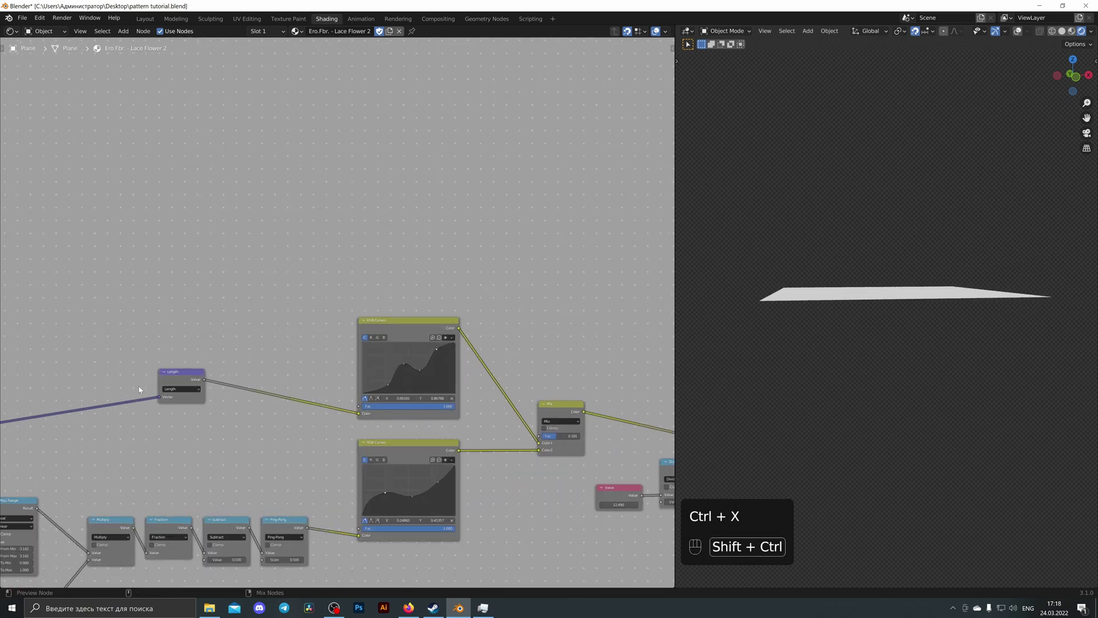
Preview the Length node and the upper RGB Curves node in turn, viewing the plane from the top.
ctrl+shift+click(184, 383)
ctrl+shift+click(432, 328)
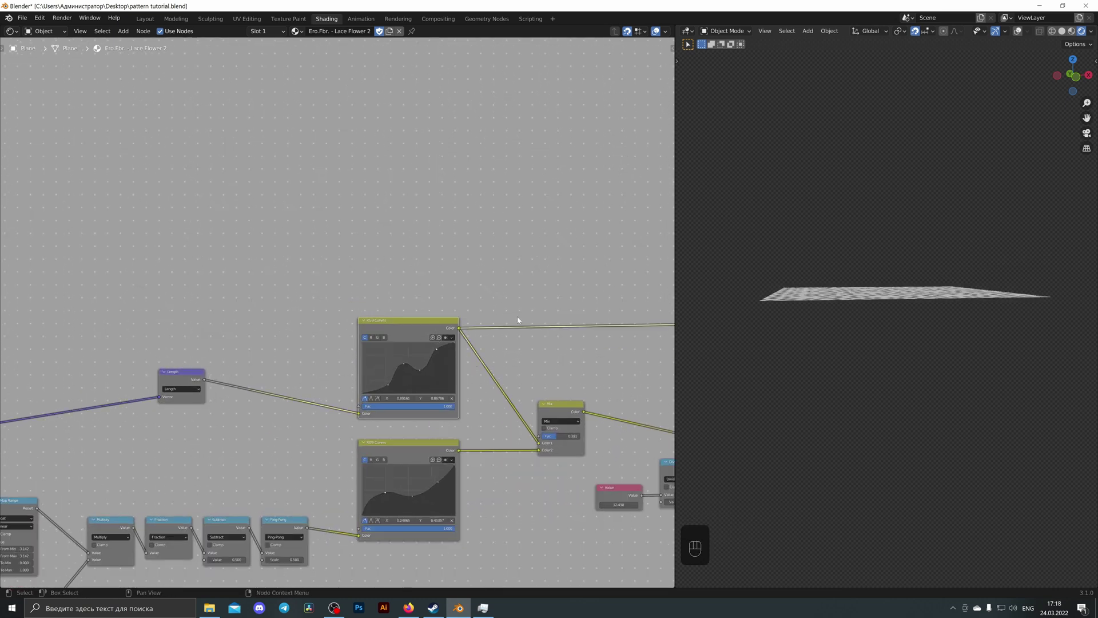
middle_drag(520, 318, 523, 312)
middle_drag(784, 321, 898, 331)
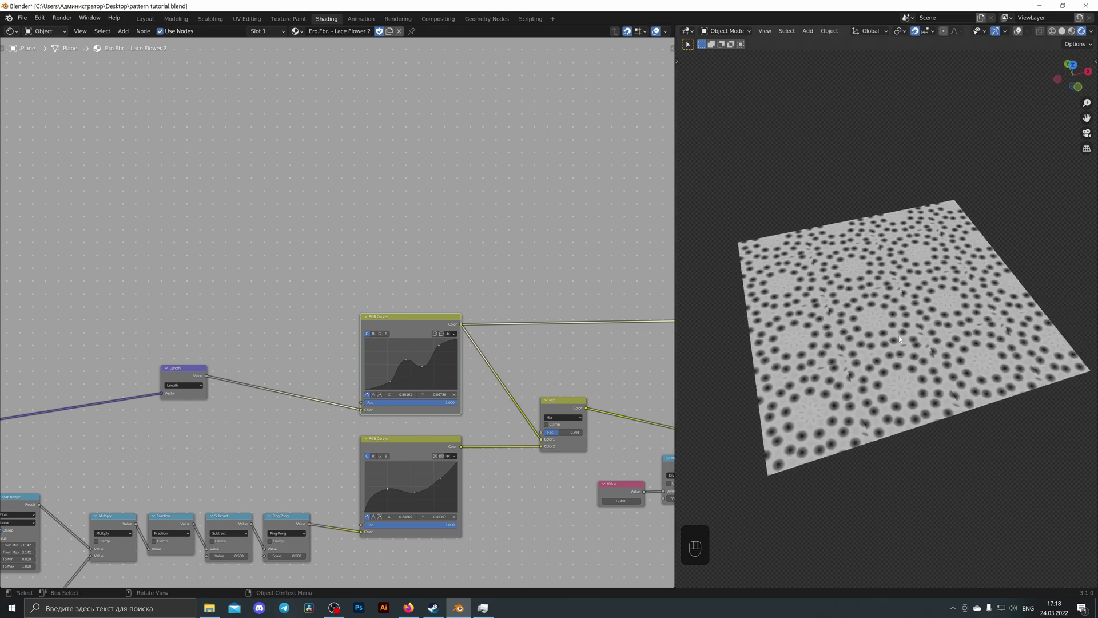
key(KP_7)
scroll(400, 352, up, 2)
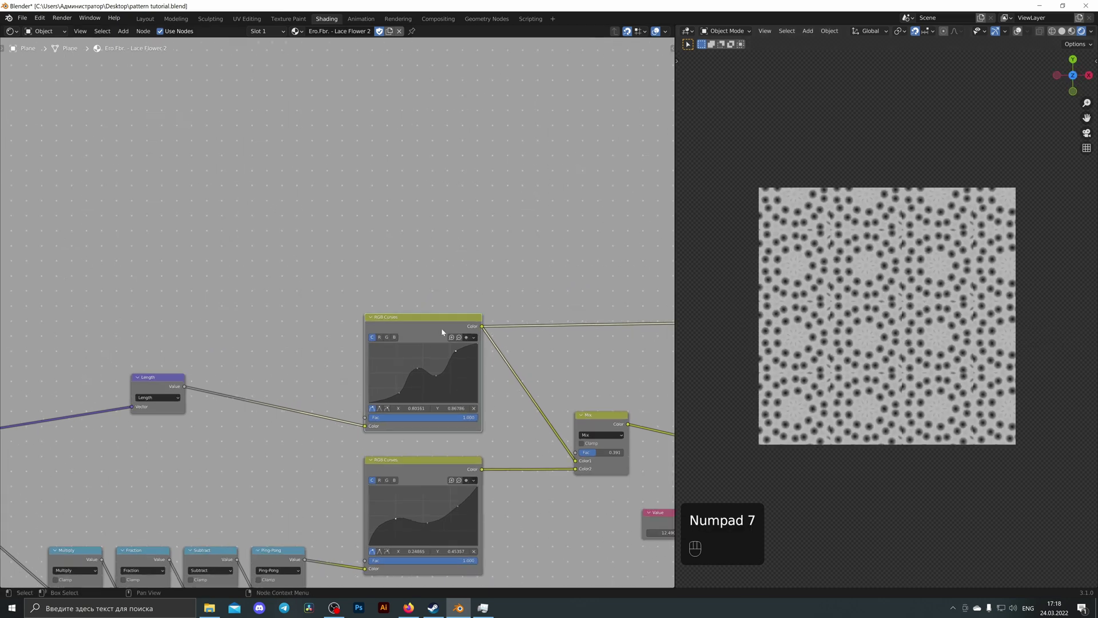
Preview the Length node's output on the plane again to compare it with the curved result.
drag(441, 331, 441, 321)
middle_drag(239, 381, 290, 354)
scroll(291, 355, up, 1)
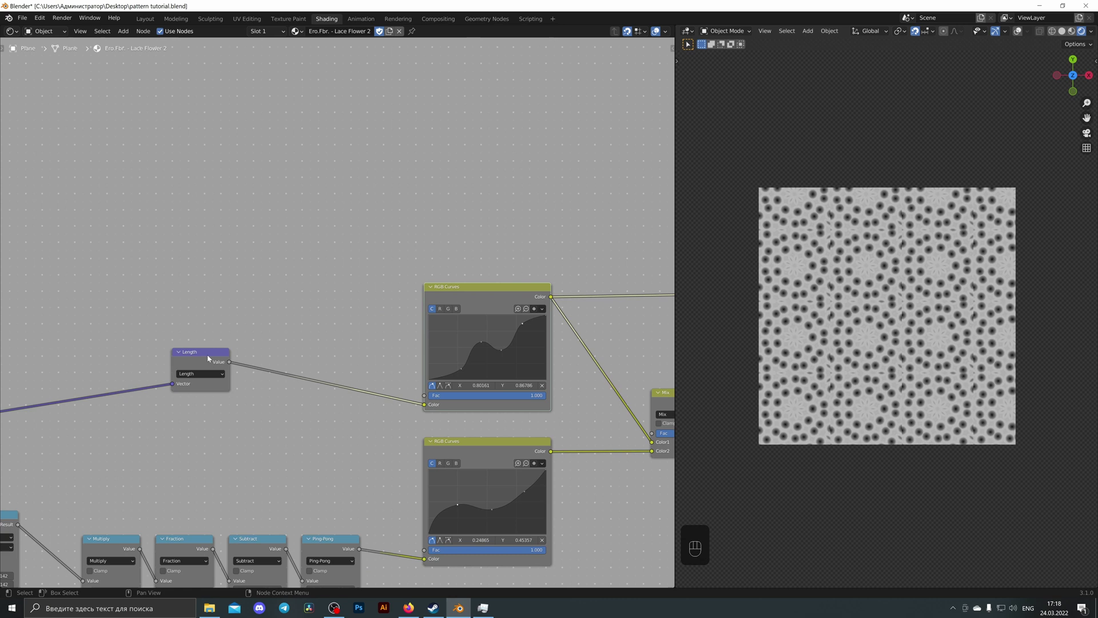
ctrl+shift+click(223, 358)
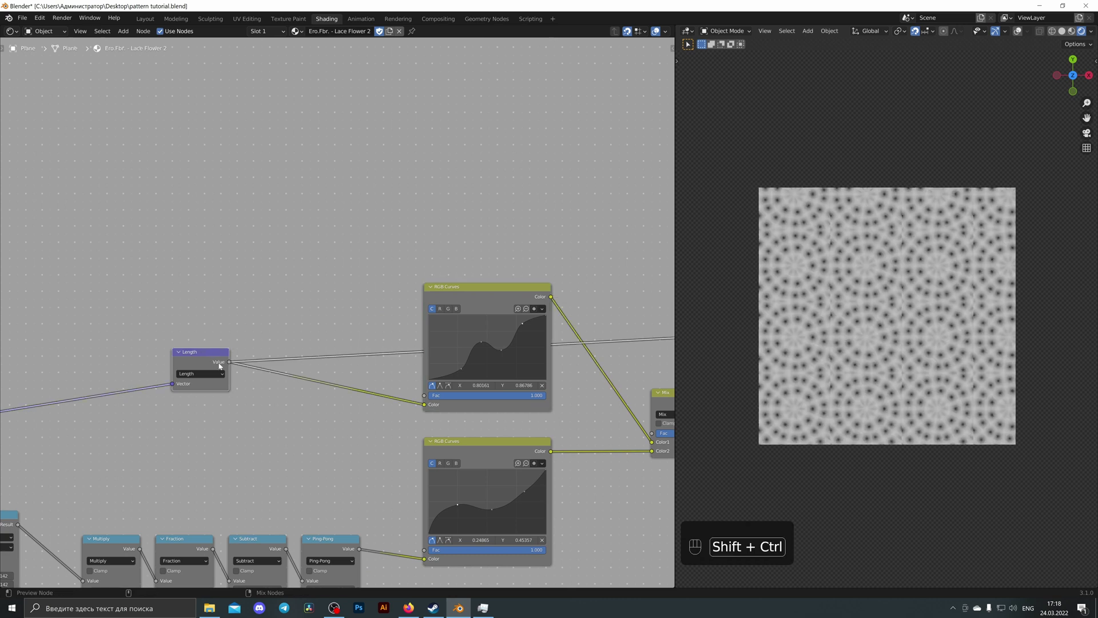
Preview the upper RGB Curves node's output and inspect the curved circle pattern on the plane up close.
drag(214, 369, 222, 369)
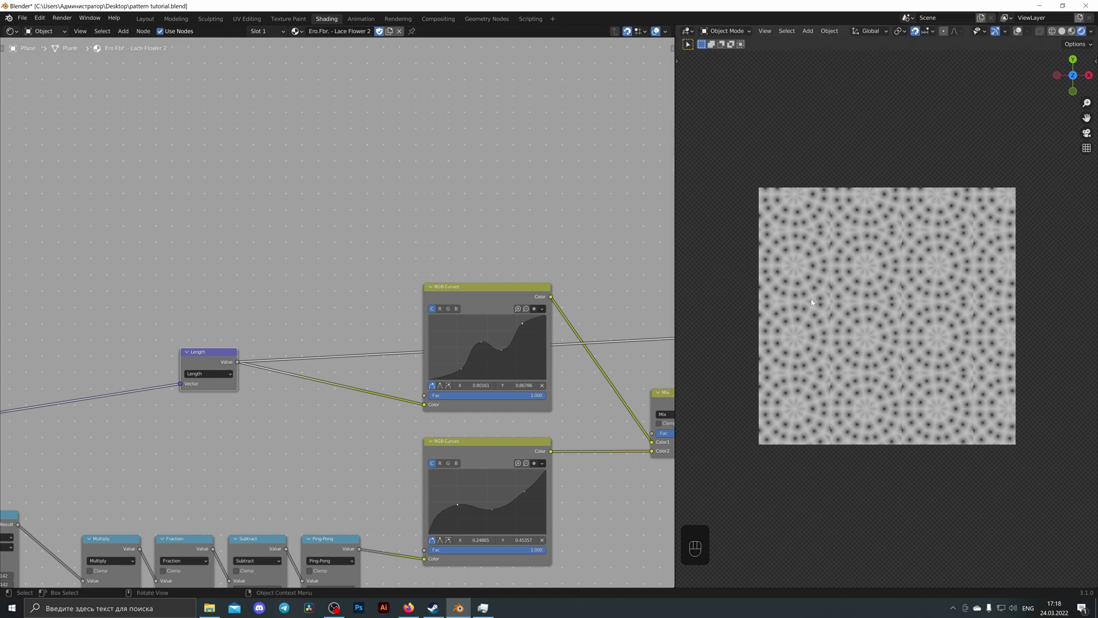
scroll(561, 313, up, 1)
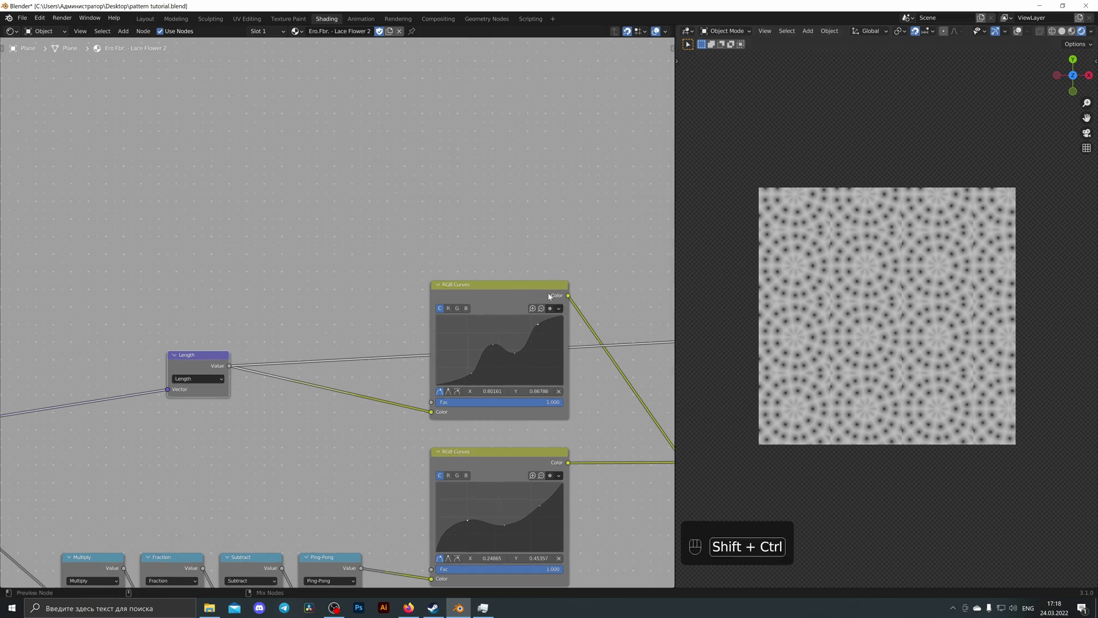
ctrl+shift+click(549, 296)
middle_drag(549, 296, 465, 276)
scroll(826, 239, up, 5)
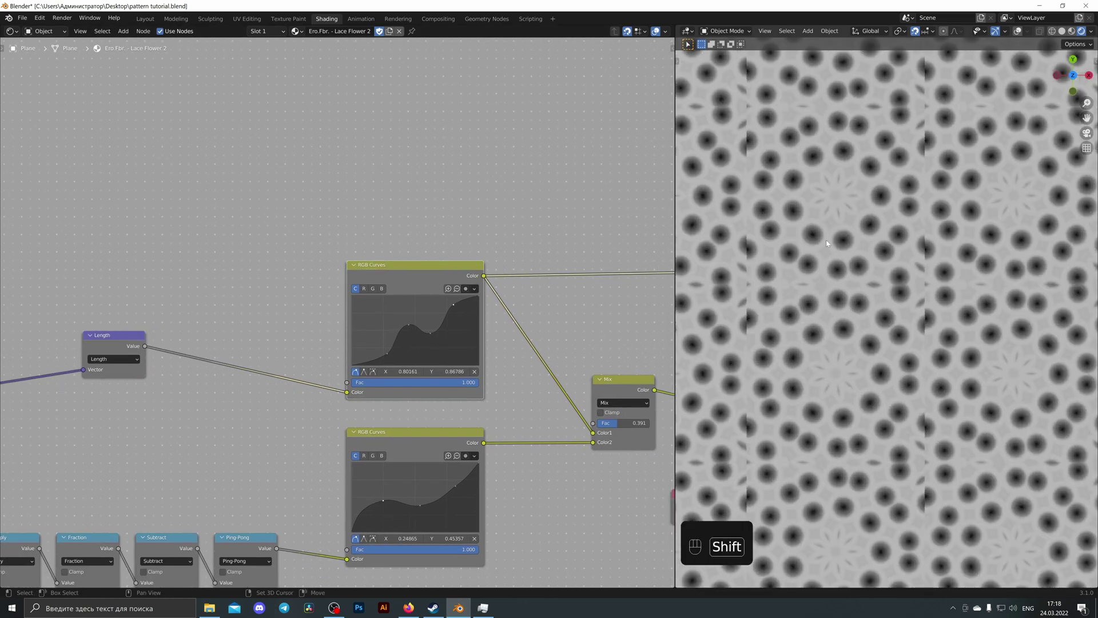
shift+middle_drag(826, 240, 840, 317)
Set the N value of the Vector N-gon node to 8.
middle_drag(253, 431, 511, 357)
scroll(145, 432, down, 5)
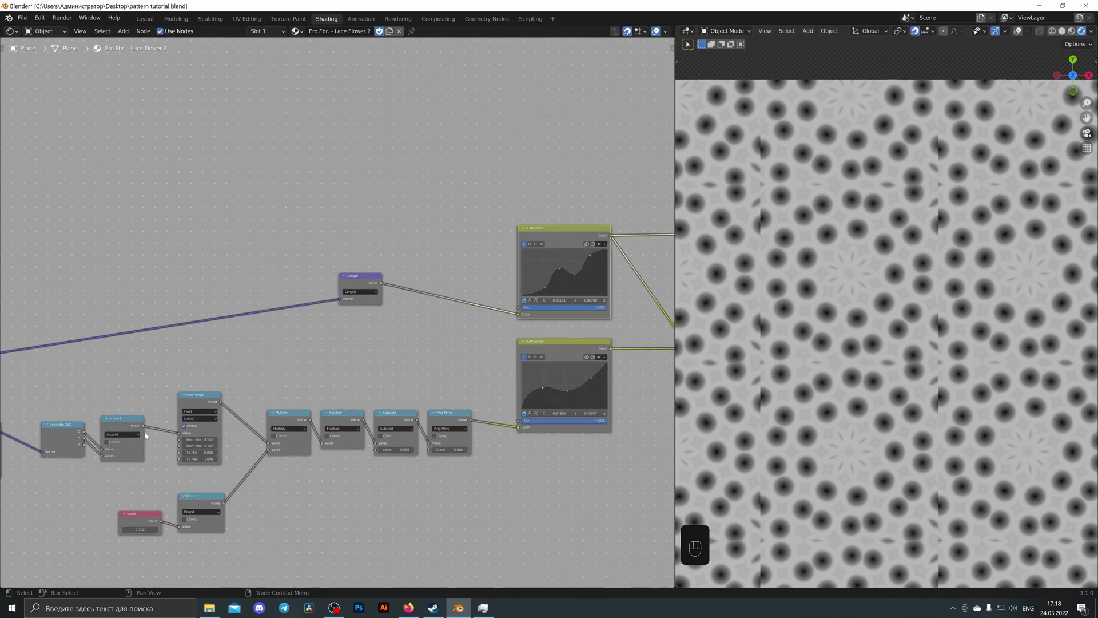
middle_drag(146, 434, 449, 387)
middle_drag(139, 409, 372, 406)
scroll(366, 405, up, 5)
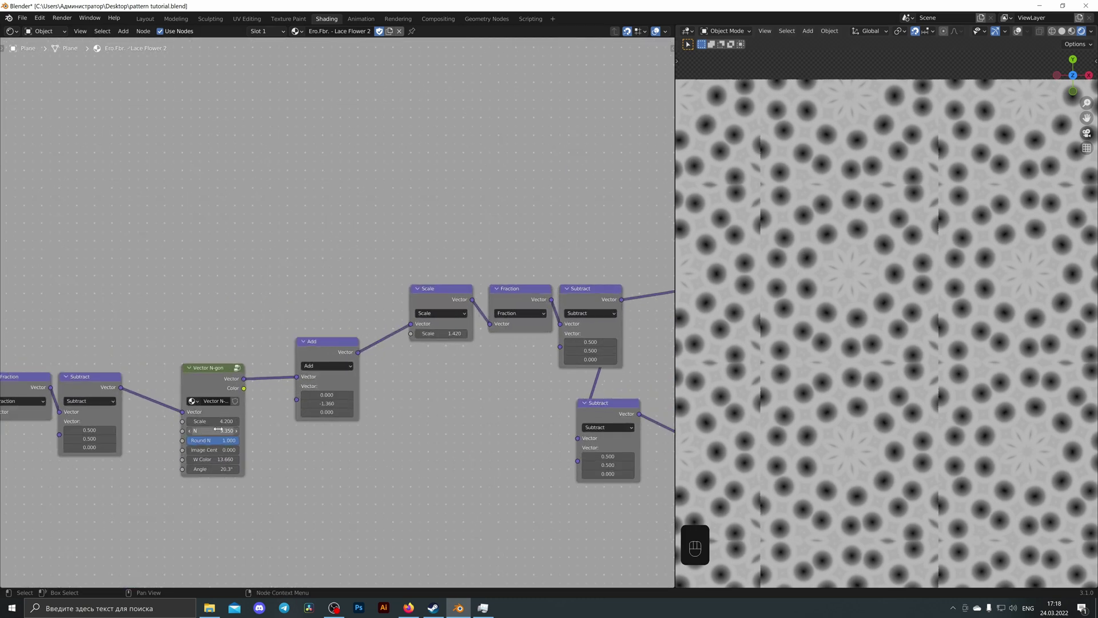
text(8)
key(Return)
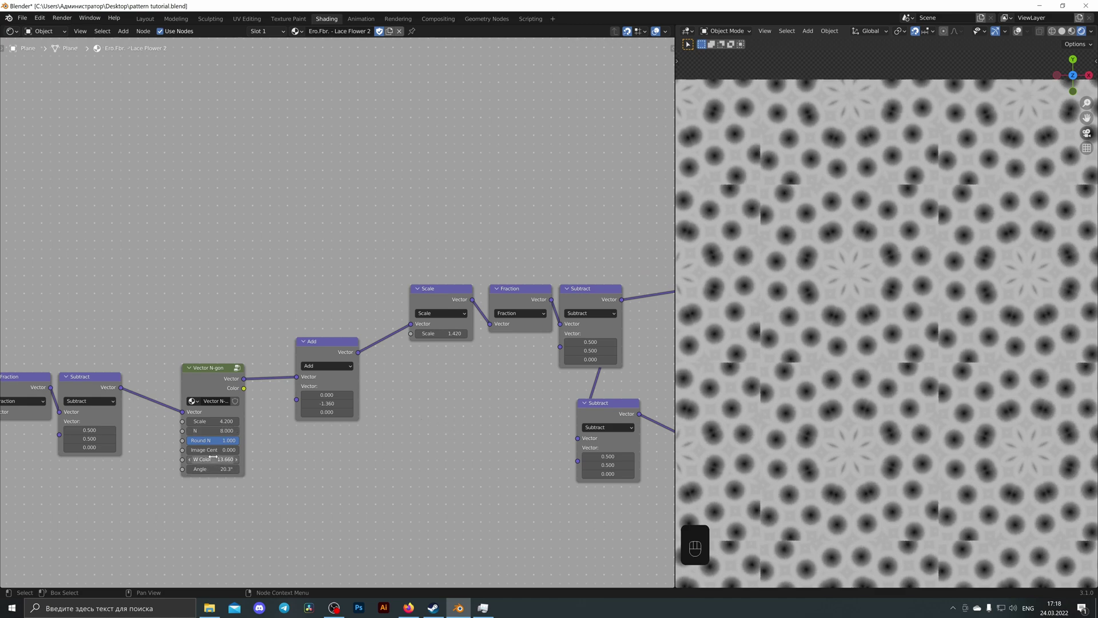
drag(198, 450, 186, 450)
Set the Angle of the Vector N-gon node to 0°.
middle_drag(476, 449, 294, 446)
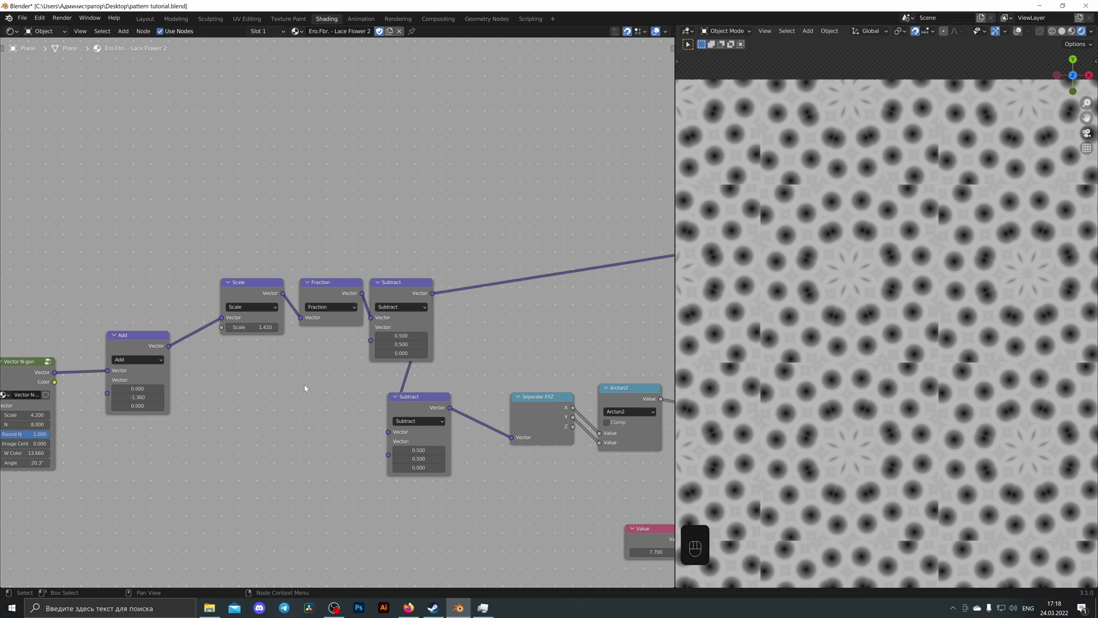
middle_drag(280, 381, 441, 380)
drag(298, 396, 295, 395)
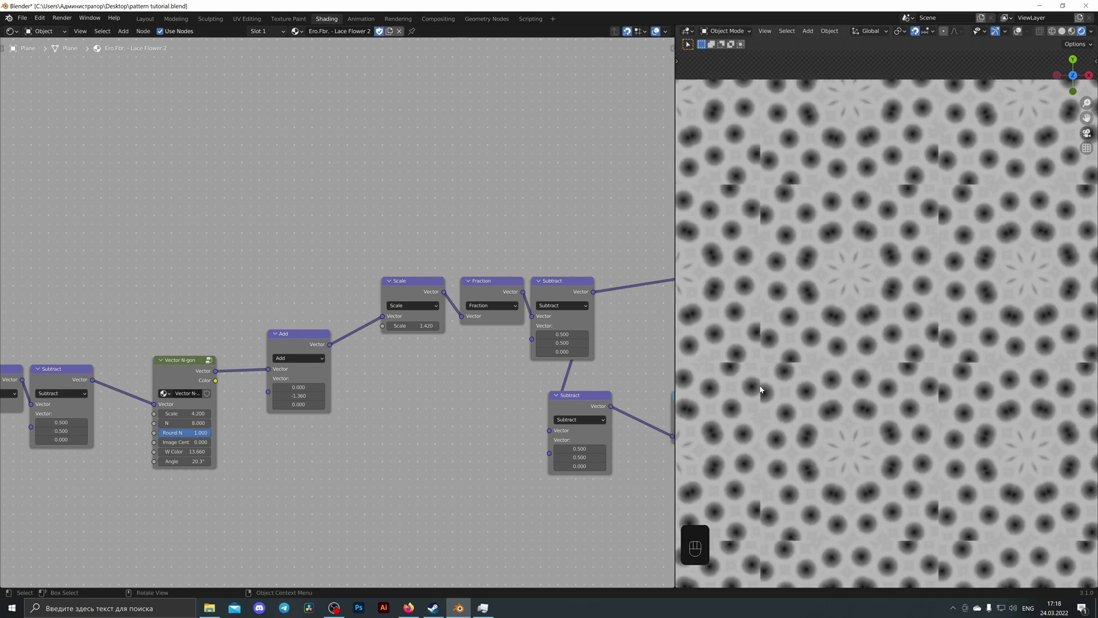
scroll(765, 387, down, 1)
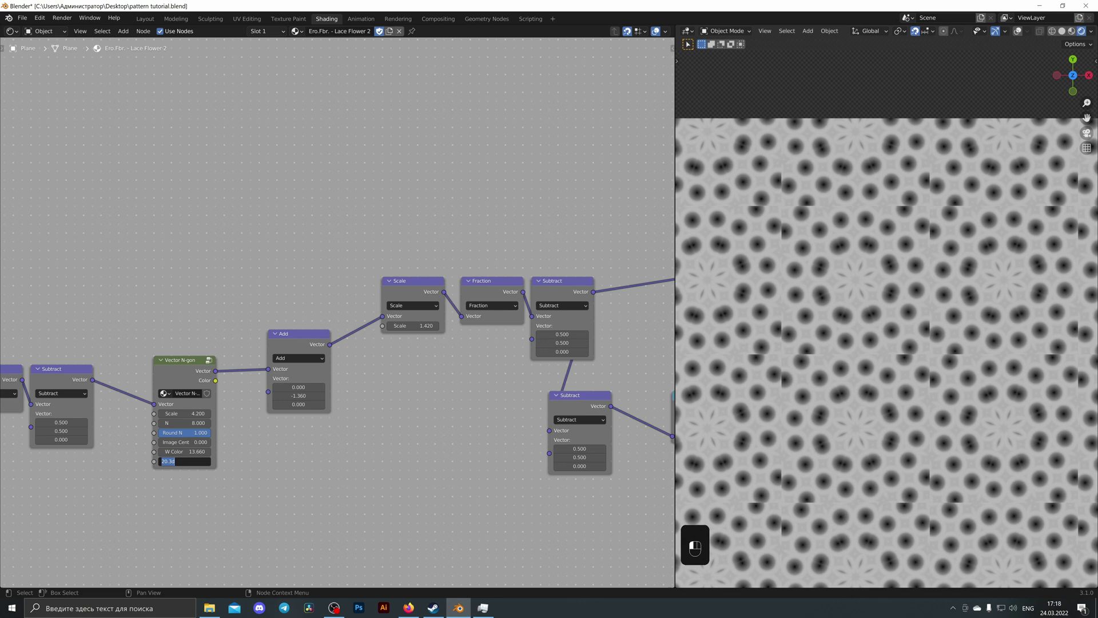
text(0)
key(Return)
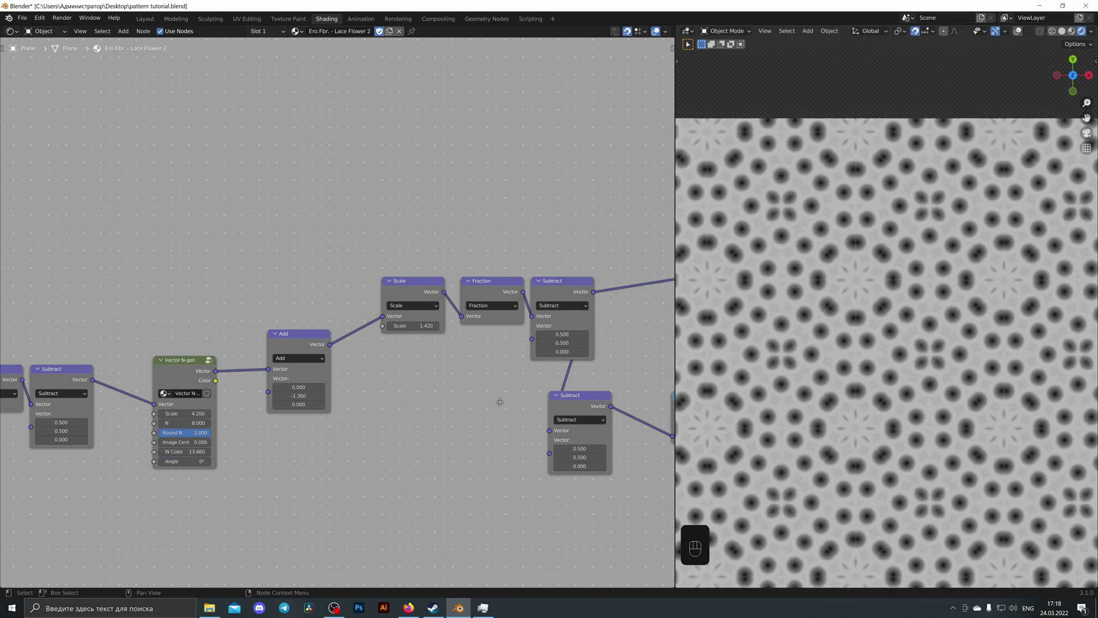
Delete the second Subtract node before Separate XYZ while keeping its links connected.
middle_drag(500, 402, 415, 414)
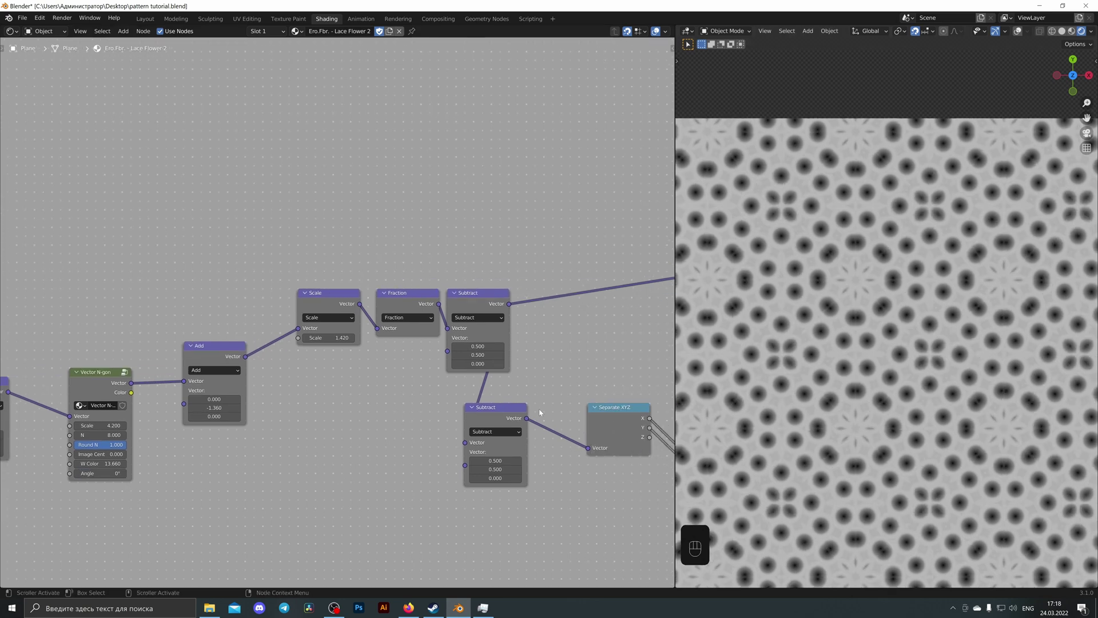
middle_drag(563, 363, 364, 386)
scroll(375, 393, down, 2)
click(316, 425)
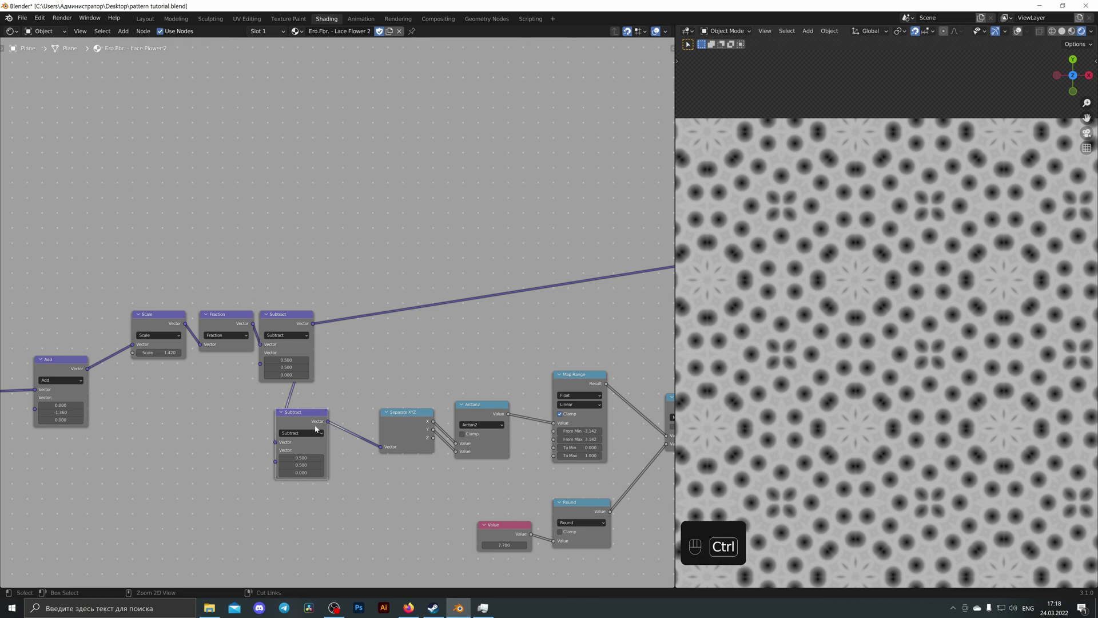
key(ctrl+x)
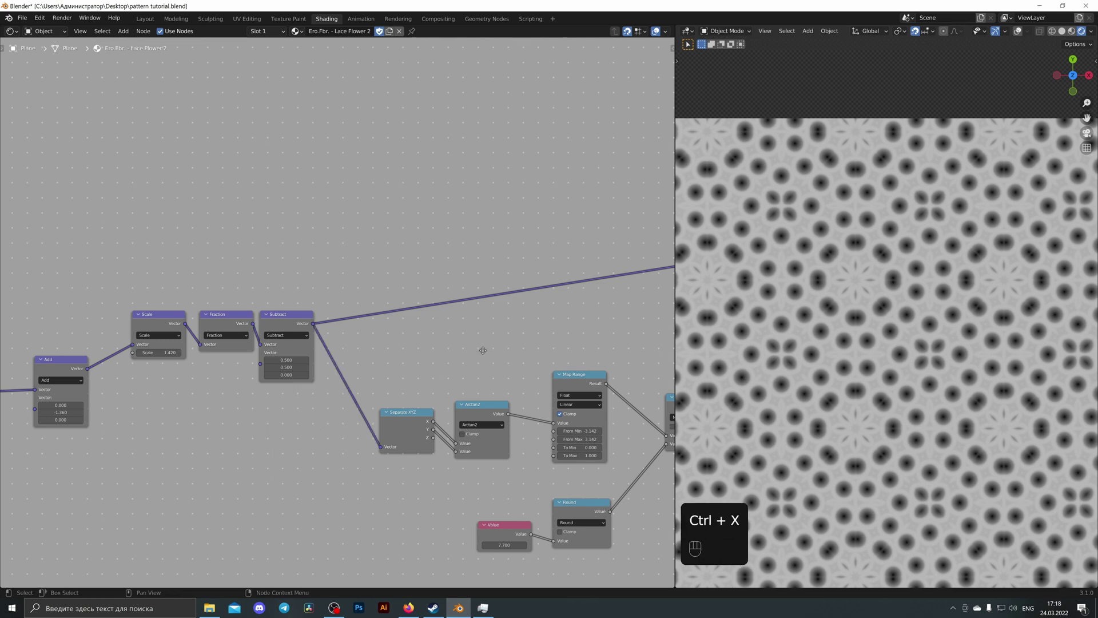
Move the lower RGB Curves node closer beneath the upper one and shift the Mix node nearer to both.
middle_drag(483, 350, 311, 361)
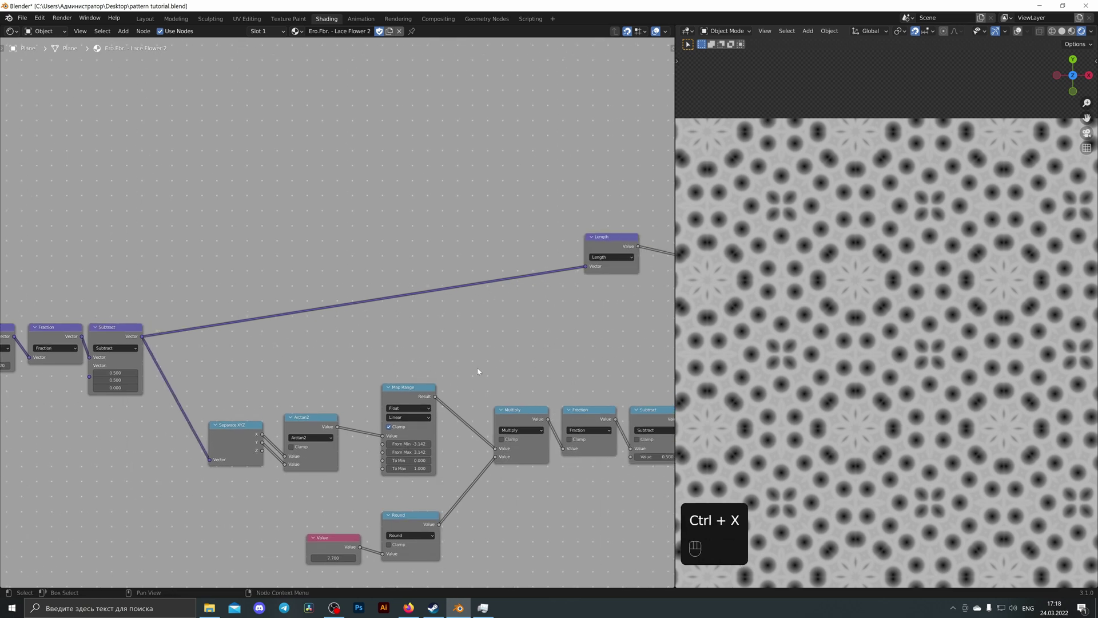
scroll(567, 368, down, 3)
middle_drag(567, 367, 304, 358)
middle_drag(475, 372, 338, 412)
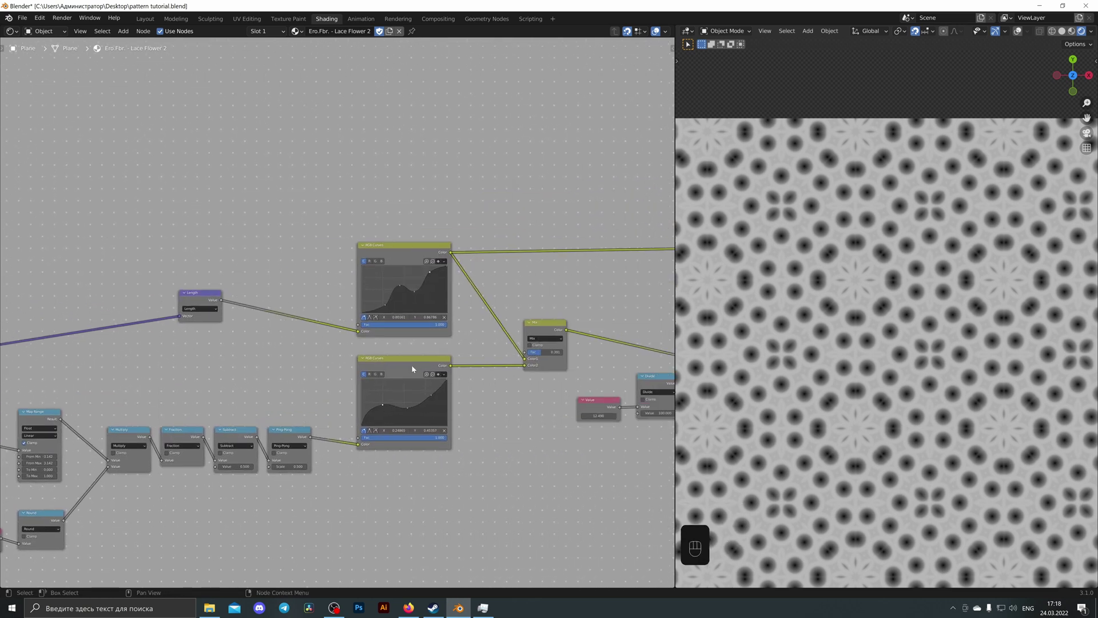
drag(413, 369, 412, 362)
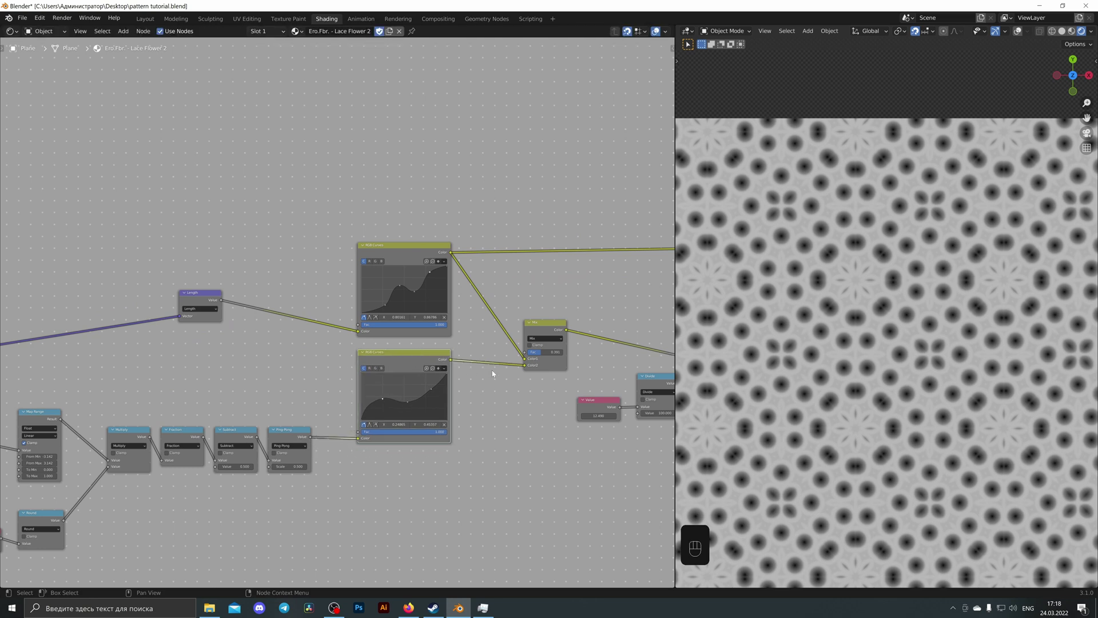
middle_drag(493, 373, 452, 385)
drag(526, 345, 514, 340)
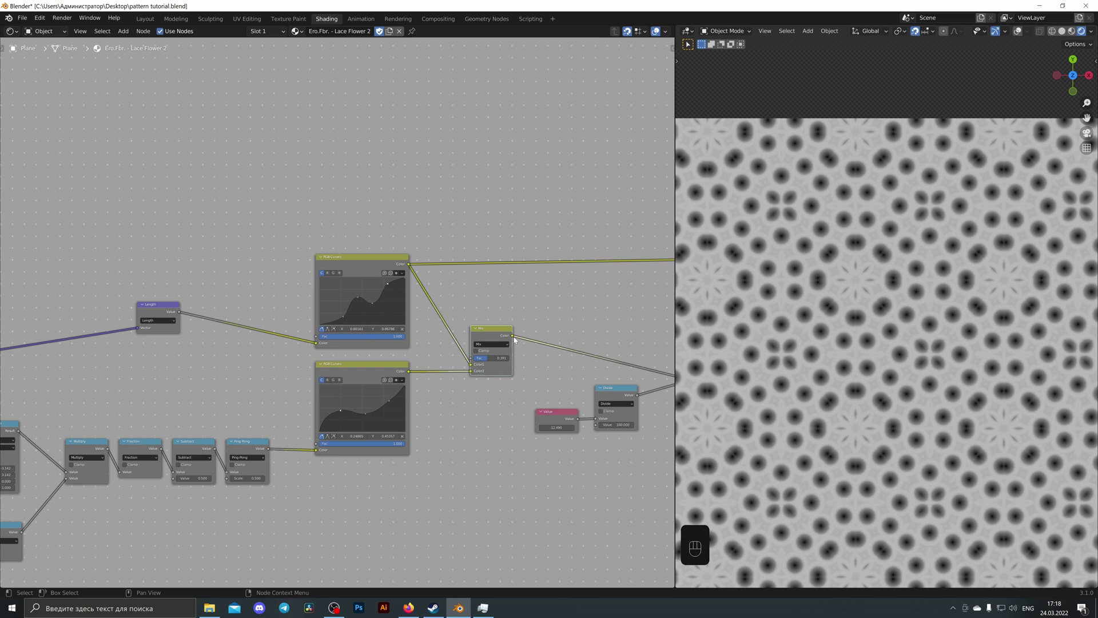
Preview the Mix node that combines both RGB Curves outputs and set its Fac to 0.434.
ctrl+shift+click(497, 338)
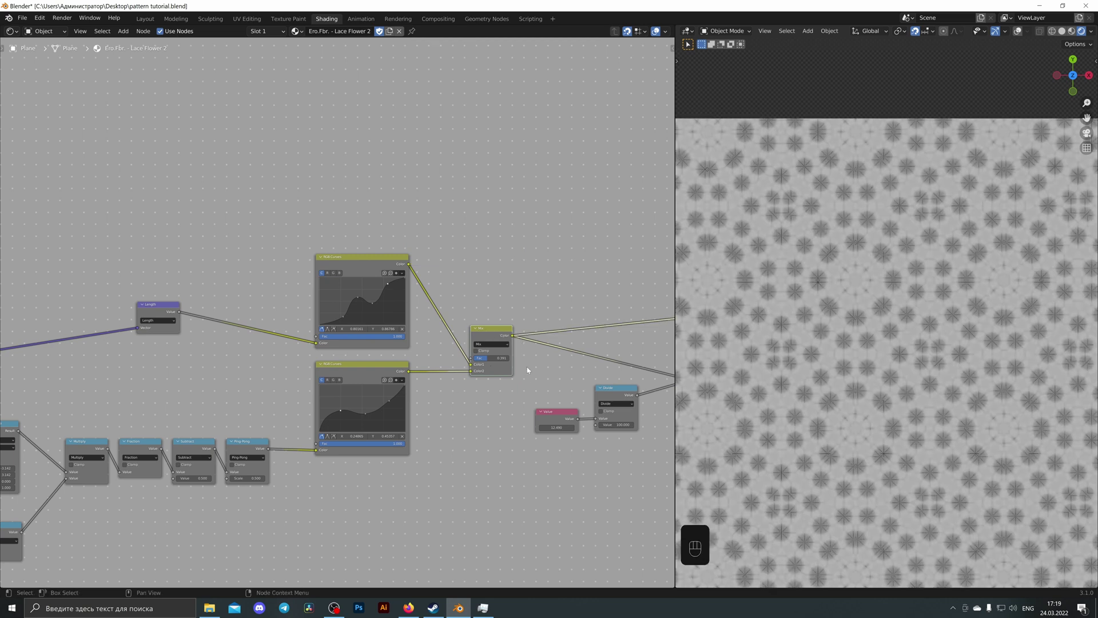
scroll(802, 336, up, 4)
shift+middle_drag(803, 314, 818, 327)
scroll(833, 335, down, 1)
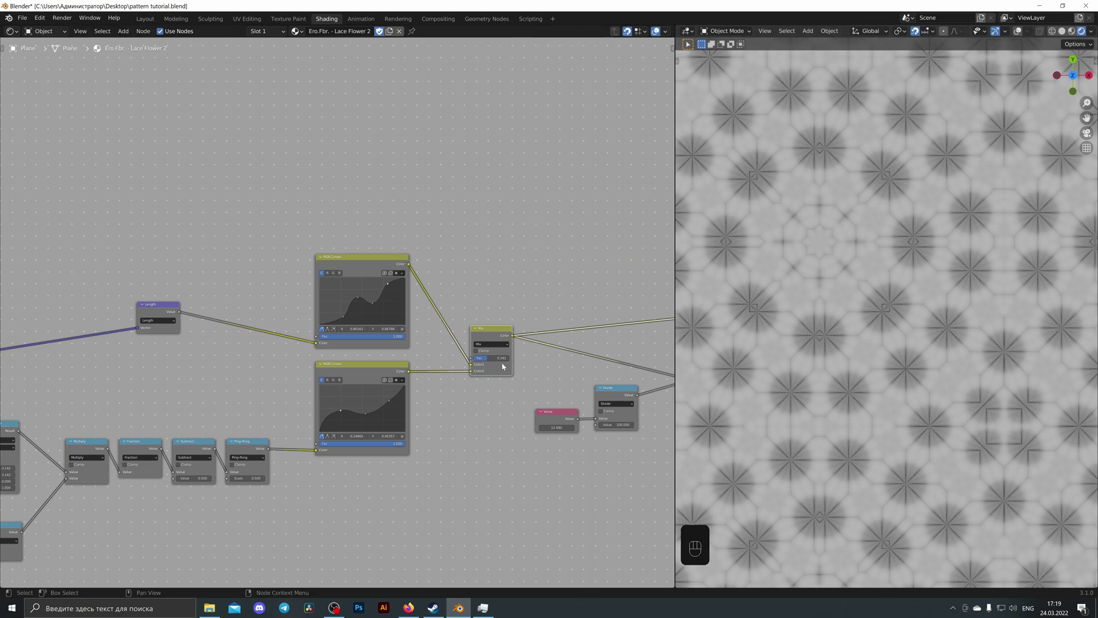
drag(498, 358, 493, 358)
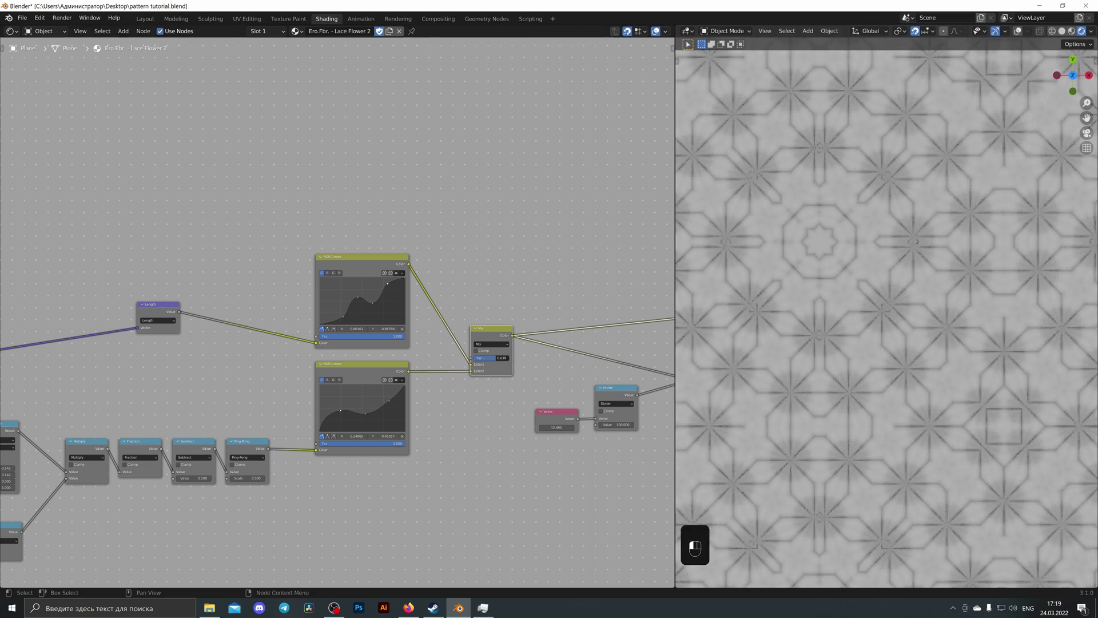
drag(496, 357, 489, 358)
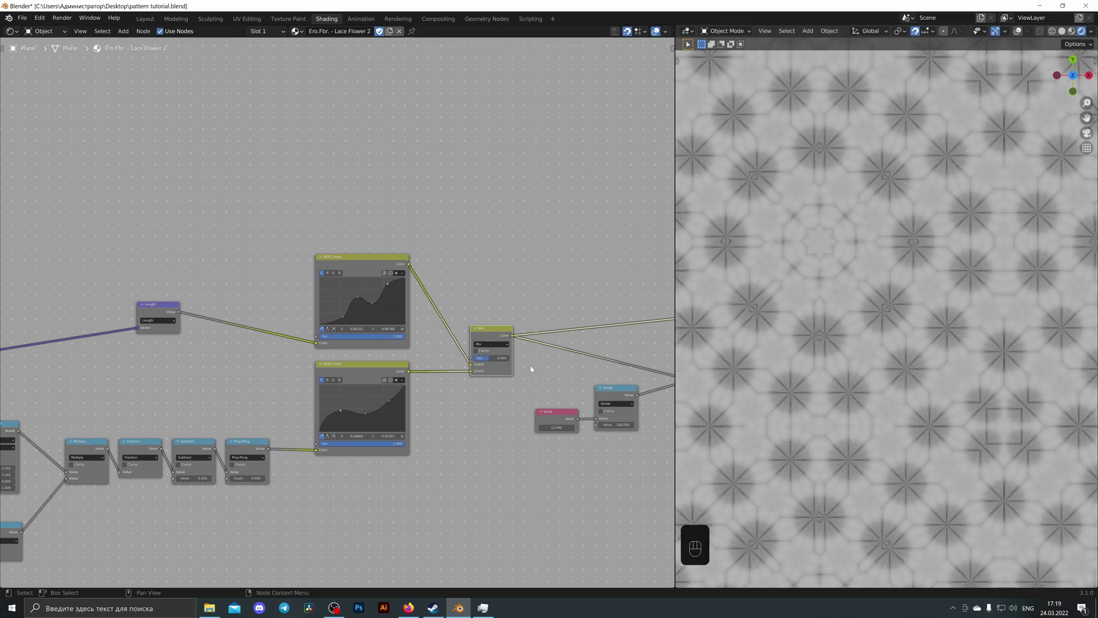
Preview the Ping-Pong node that follows the Mix node and inspect the flower pattern up close.
middle_drag(531, 368, 350, 369)
drag(267, 350, 275, 350)
middle_drag(428, 357, 421, 355)
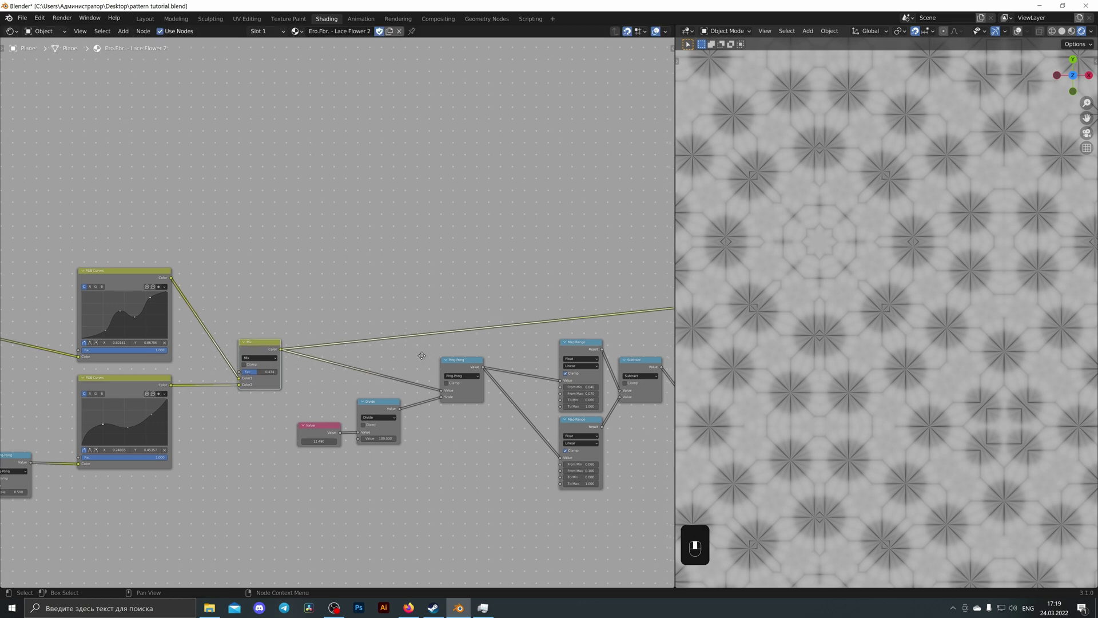
ctrl+shift+click(463, 368)
scroll(906, 373, up, 3)
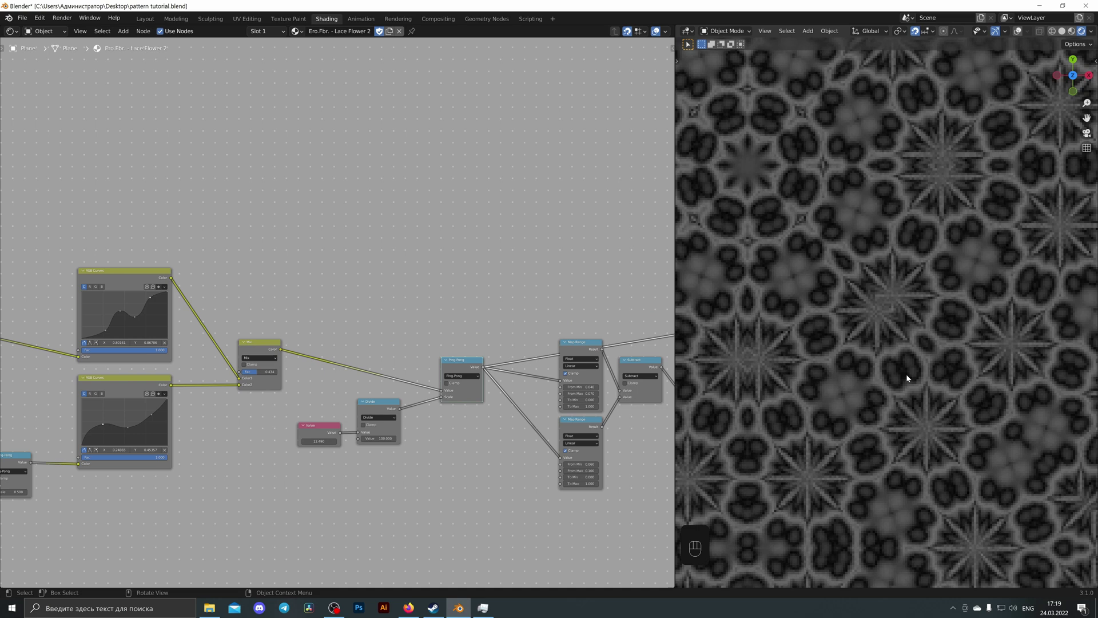
scroll(435, 413, up, 2)
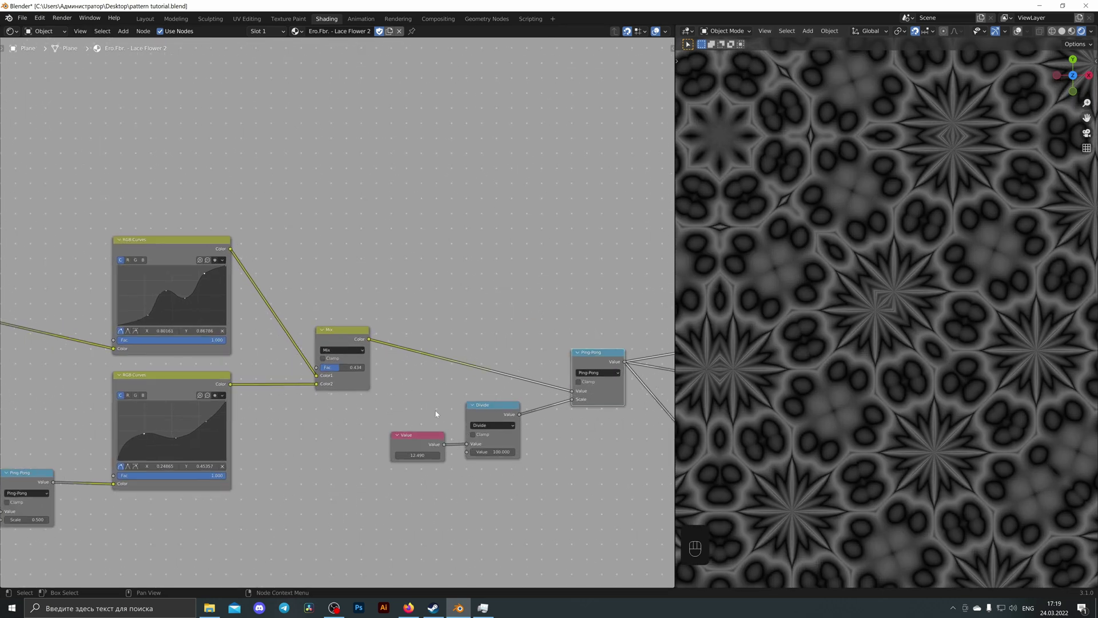
Set the Value node feeding the Divide node to 10.930 and check the wider pattern on the plane.
click(417, 446)
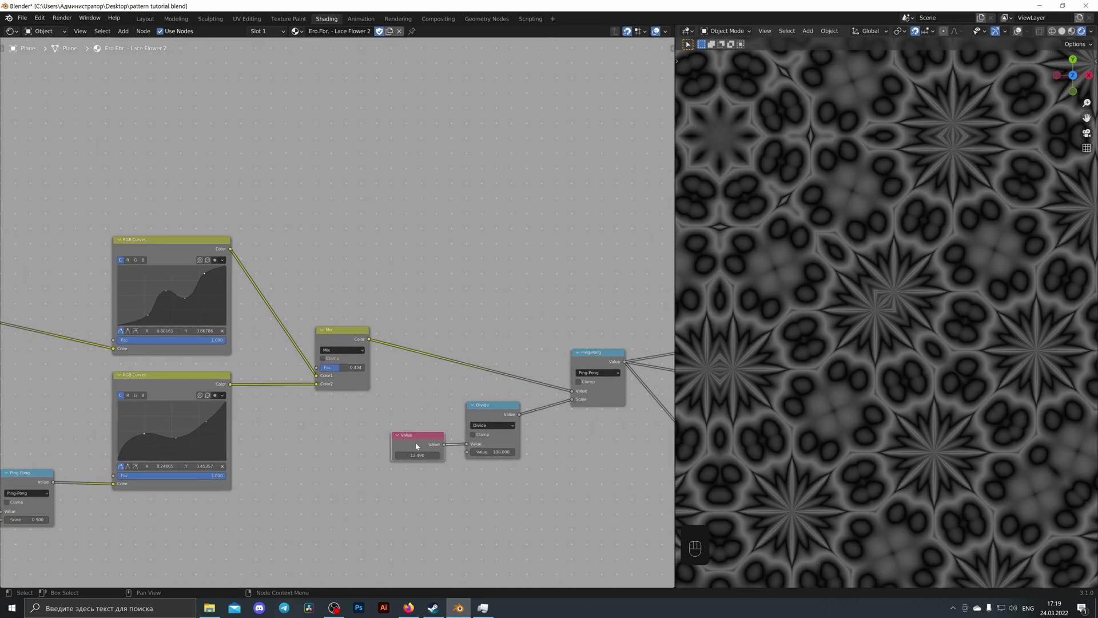
shift+drag(417, 455, 378, 460)
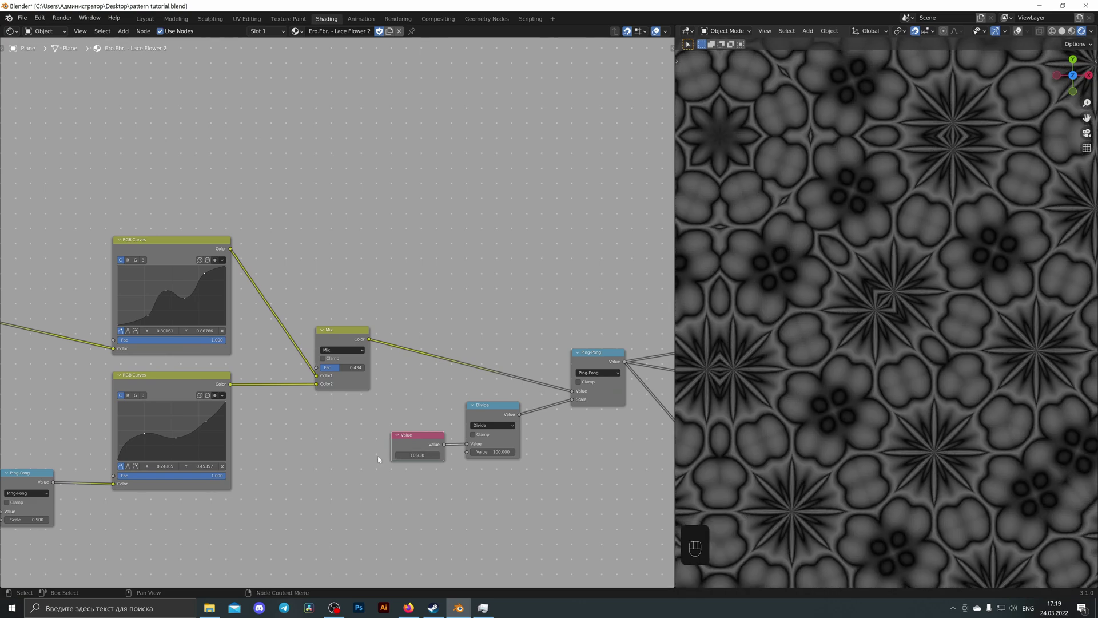
scroll(818, 362, down, 4)
scroll(554, 382, down, 3)
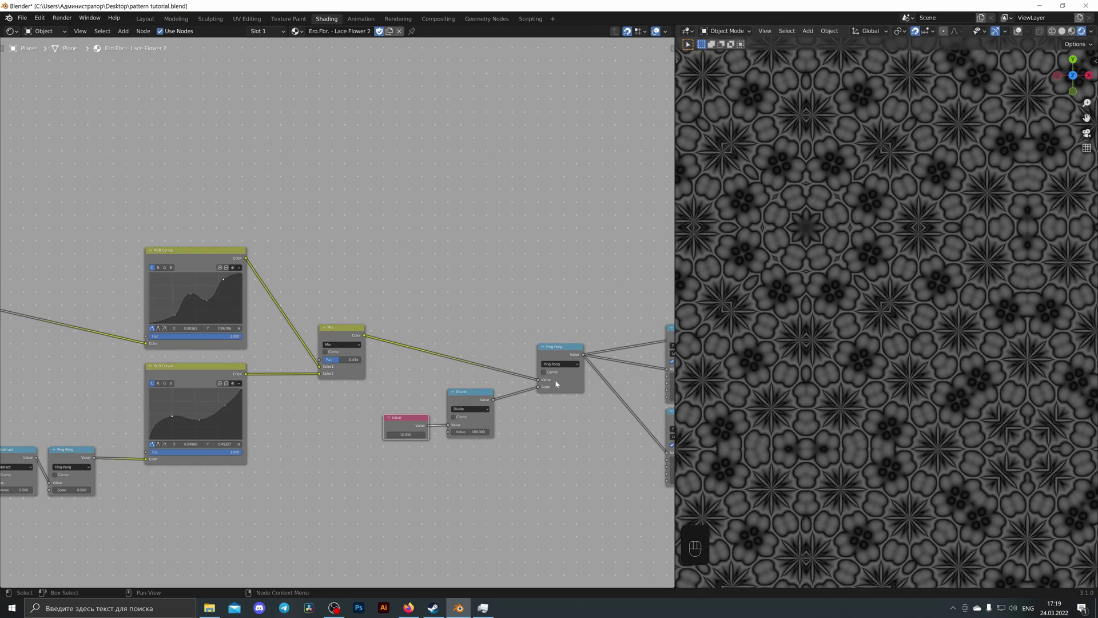
Preview the upper and lower Map Range nodes in turn and move the lower one up against the upper one.
middle_drag(545, 333, 261, 331)
scroll(365, 376, up, 2)
scroll(465, 397, up, 1)
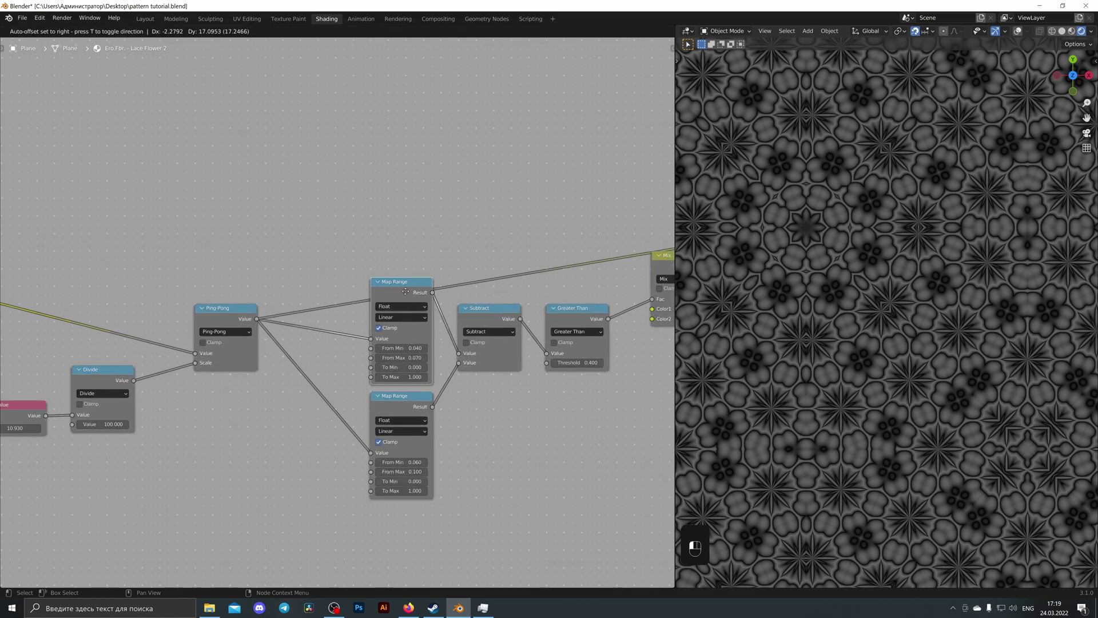
ctrl+shift+click(421, 284)
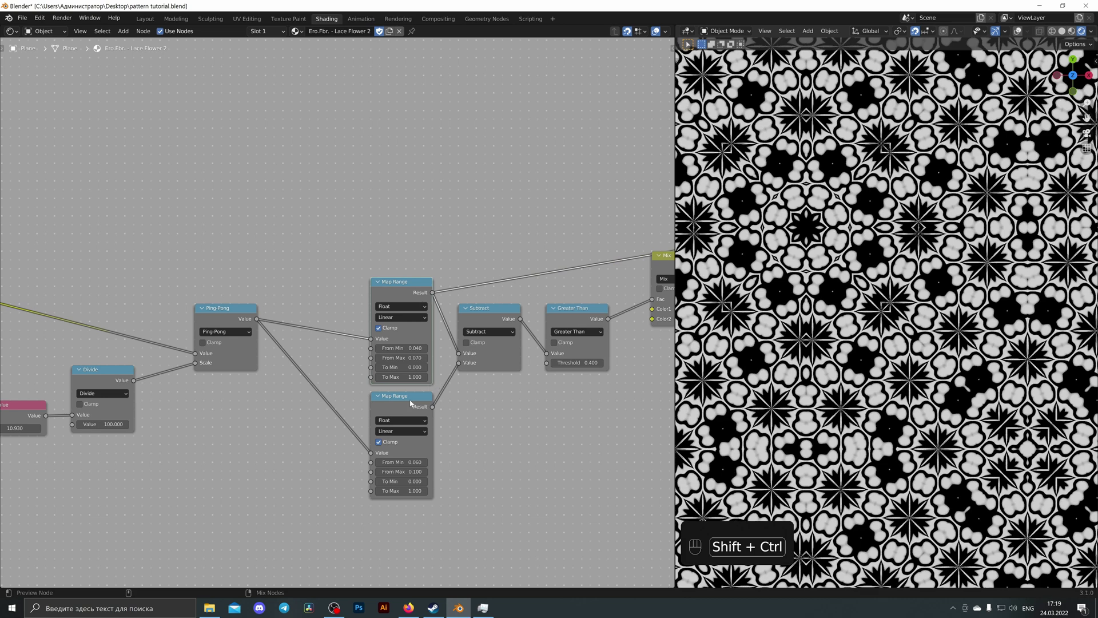
ctrl+shift+click(410, 402)
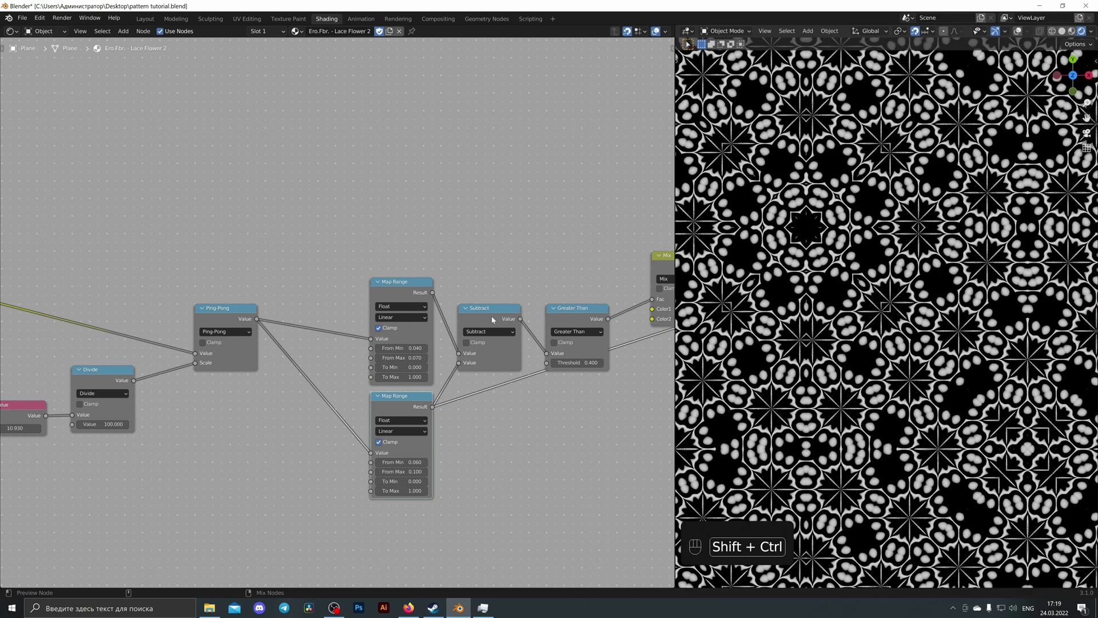
drag(409, 407, 409, 398)
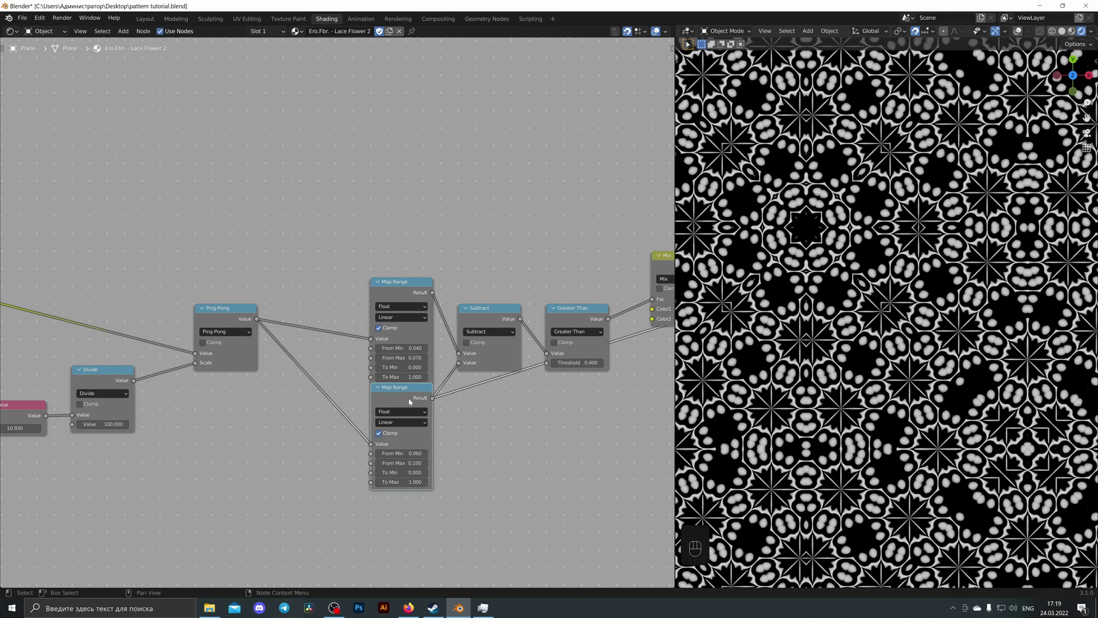
Preview the Subtract node and the Greater Than node in turn, comparing their line edges up close on the plane.
ctrl+shift+click(505, 314)
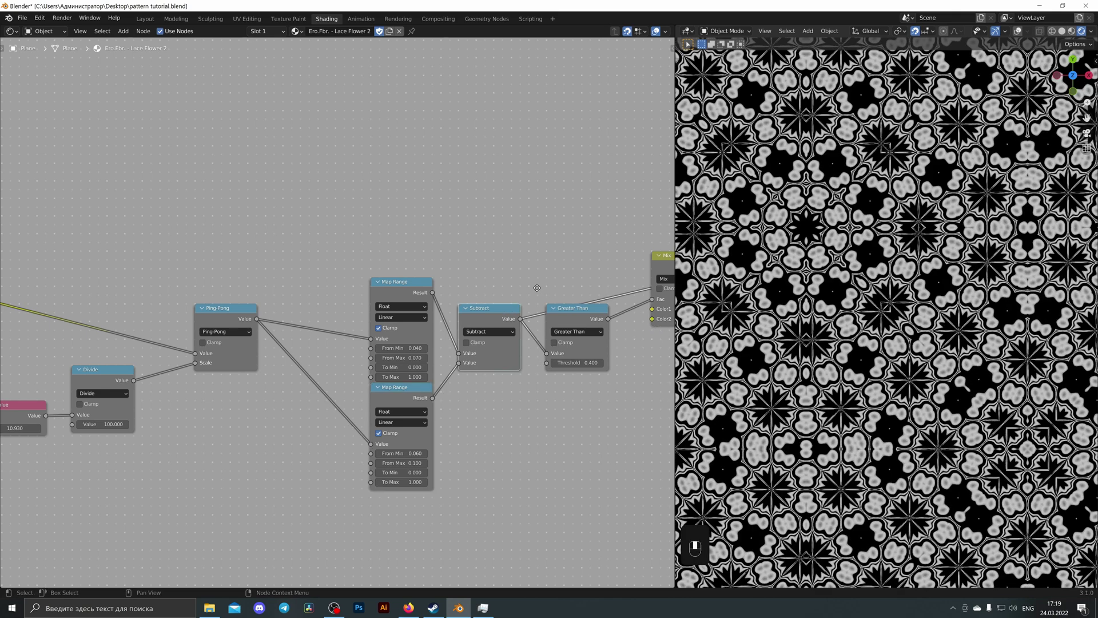
middle_drag(537, 287, 456, 287)
scroll(488, 312, up, 1)
scroll(832, 309, up, 10)
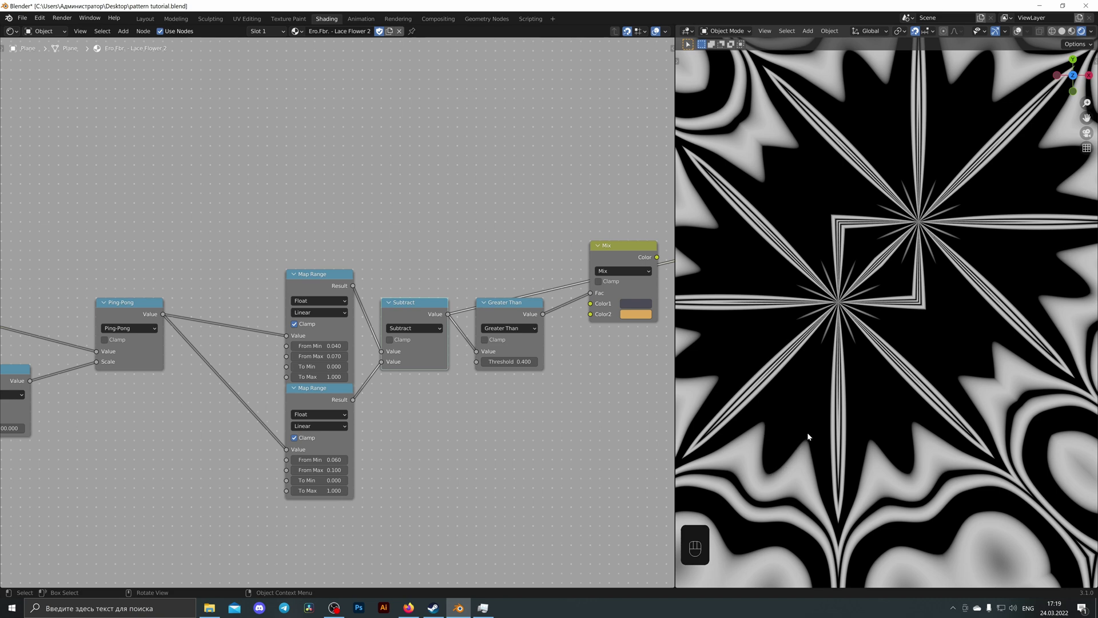
ctrl+shift+click(515, 303)
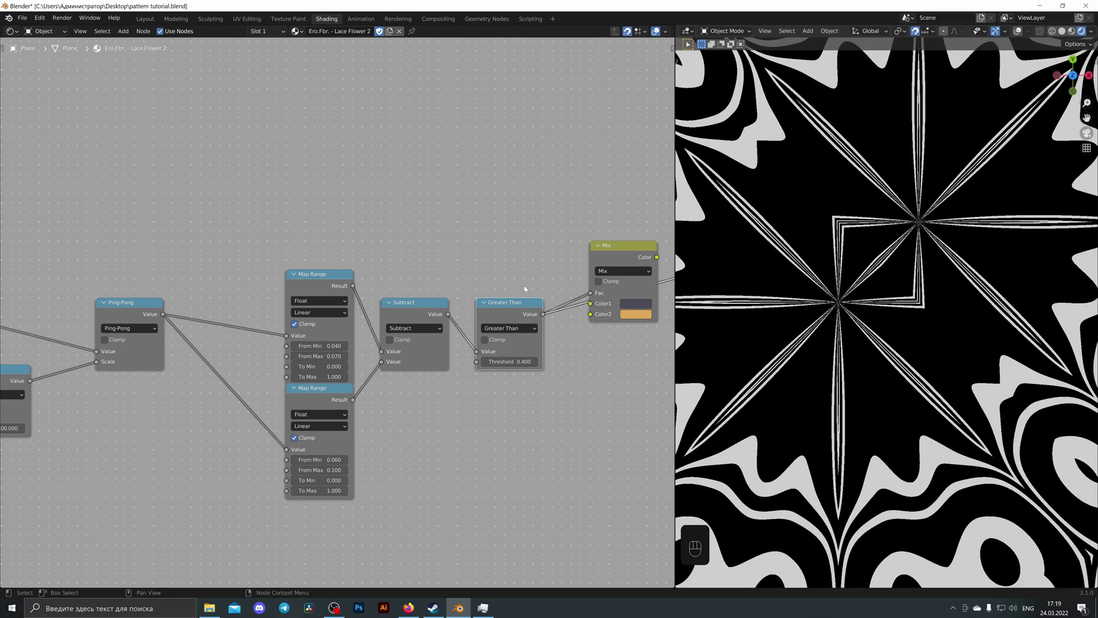
middle_drag(525, 289, 404, 319)
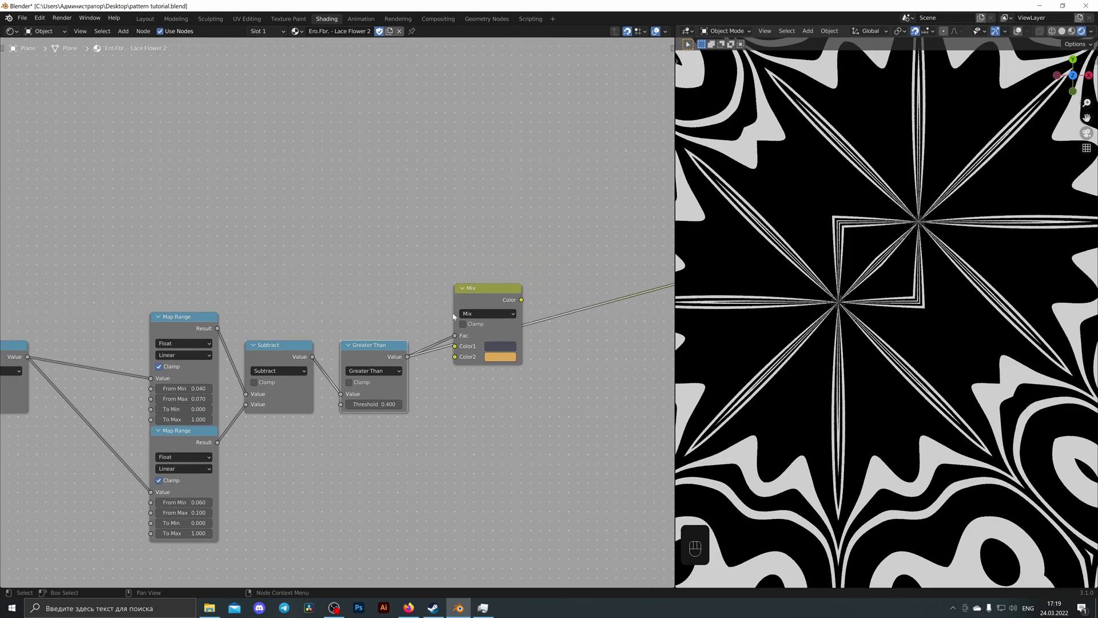
Line up the final Mix node with the Greater Than node, preview the Mix node and check the coloured pattern on the plane.
drag(490, 294, 499, 351)
mouse_move(389, 347)
mouse_down()
mouse_move(398, 357)
mouse_move(389, 357)
mouse_up()
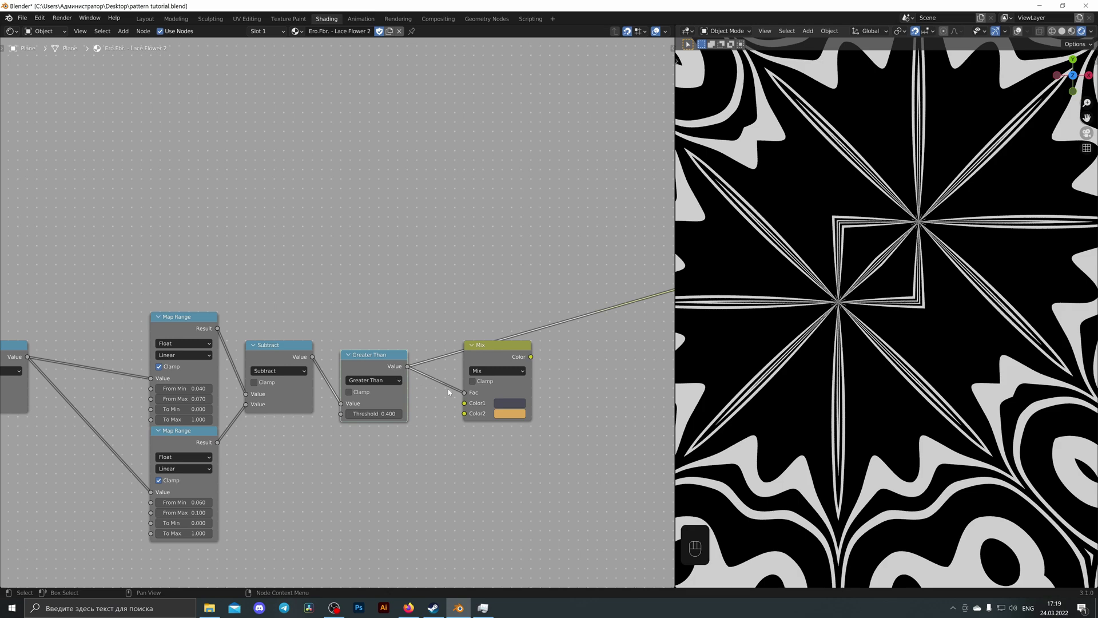
ctrl+shift+click(510, 368)
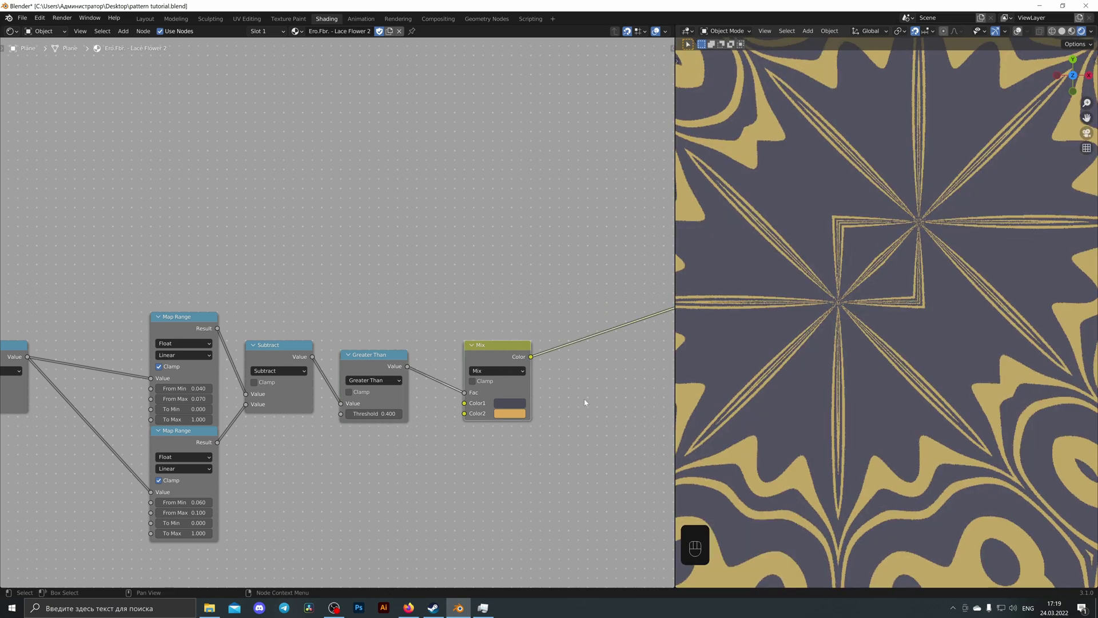
scroll(841, 402, down, 5)
scroll(841, 402, down, 2)
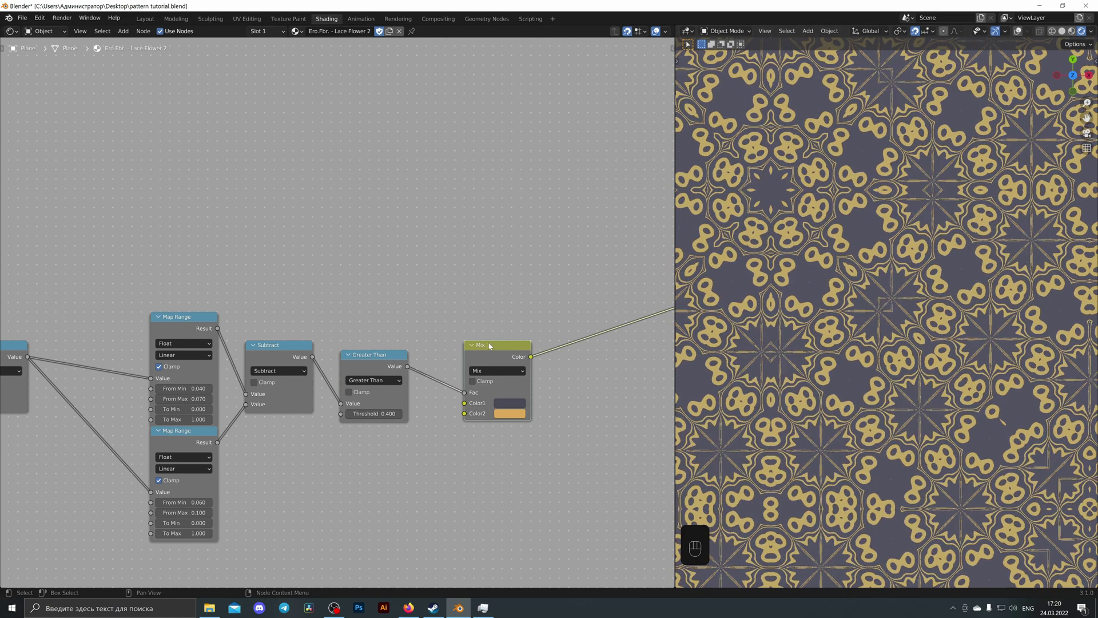
scroll(959, 398, down, 3)
shift+middle_drag(958, 398, 959, 414)
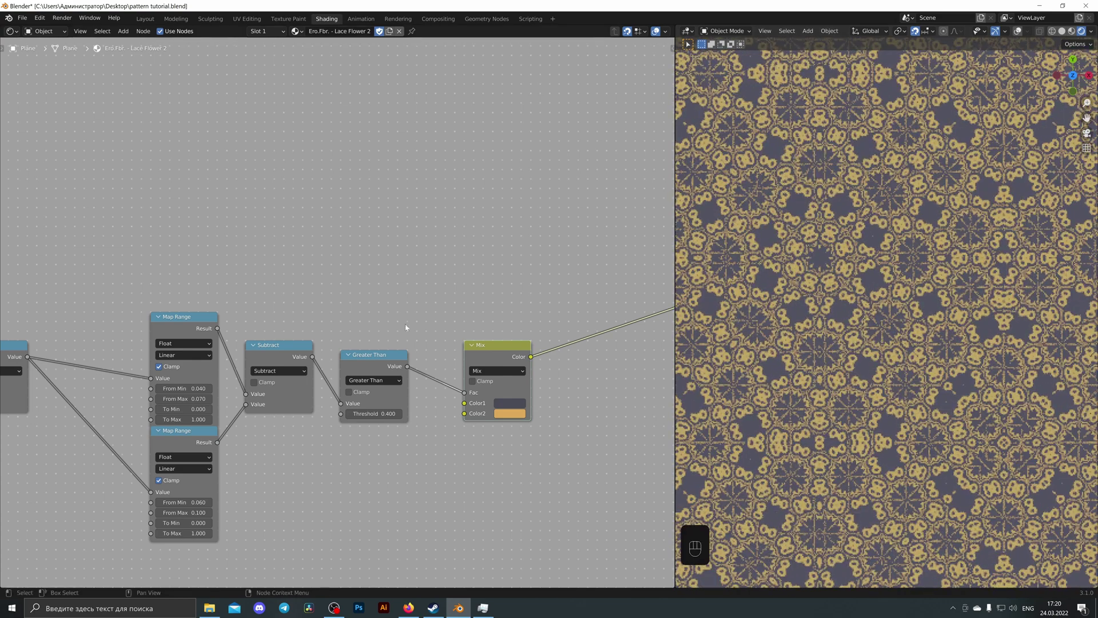
Review the node chain backwards from the final Mix node through the Map Range and RGB Curves nodes to the angular branch.
middle_drag(346, 289, 410, 272)
scroll(384, 300, down, 2)
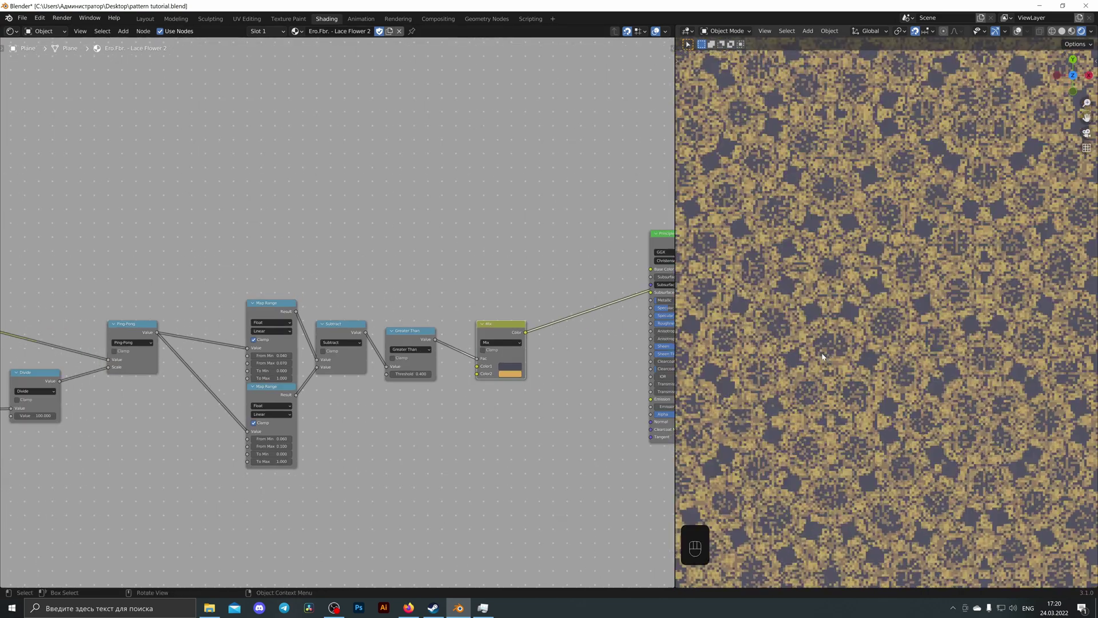
middle_drag(318, 287, 416, 283)
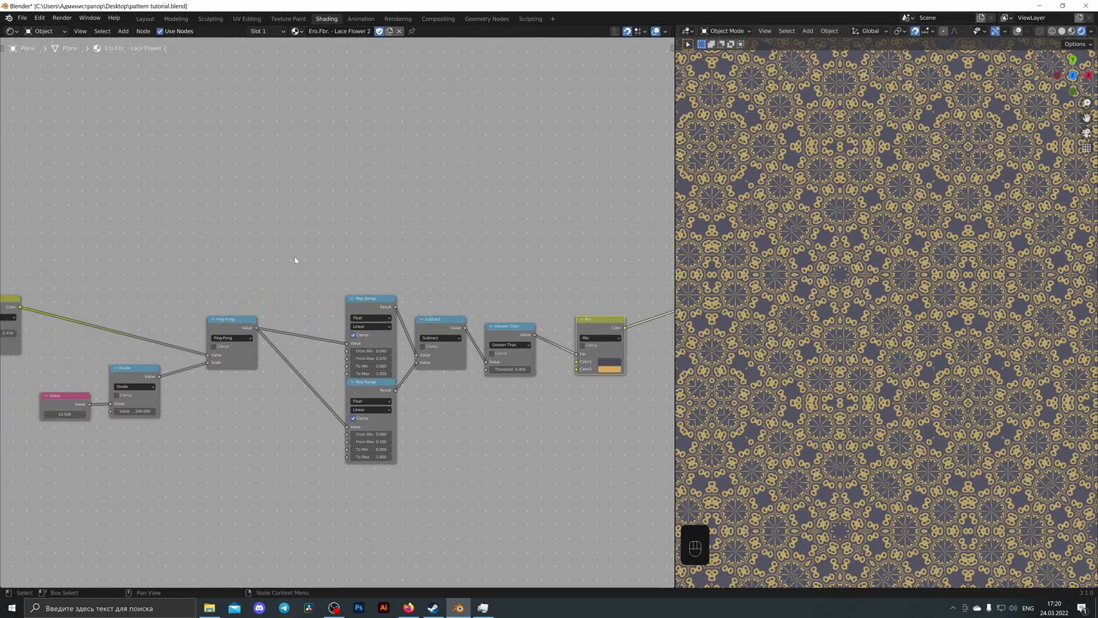
middle_drag(295, 260, 345, 248)
middle_drag(107, 258, 424, 267)
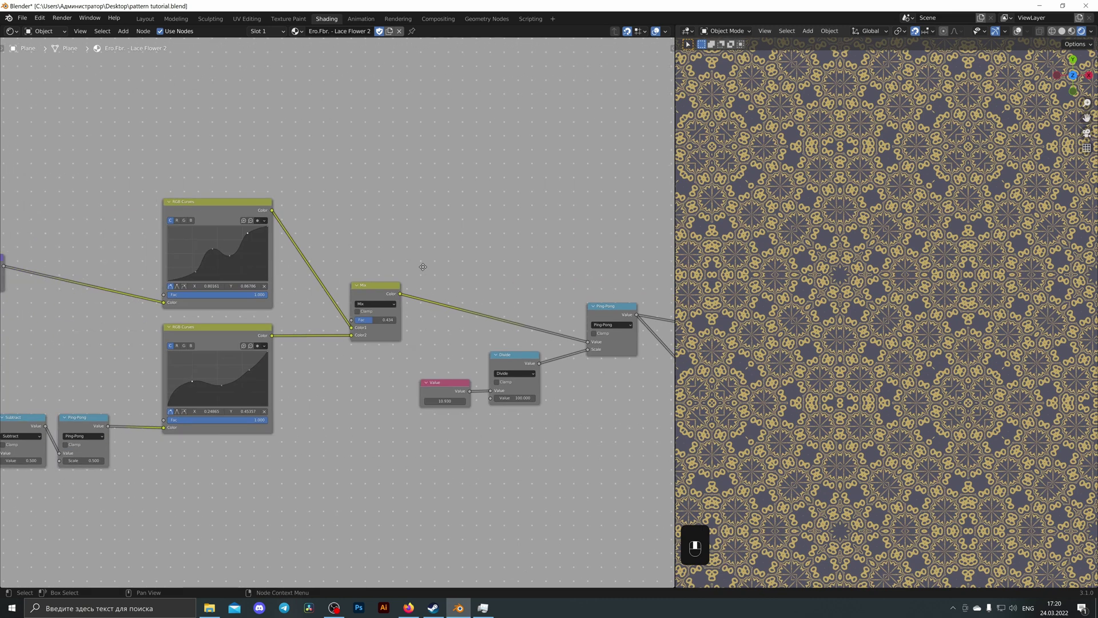
middle_drag(496, 321, 216, 315)
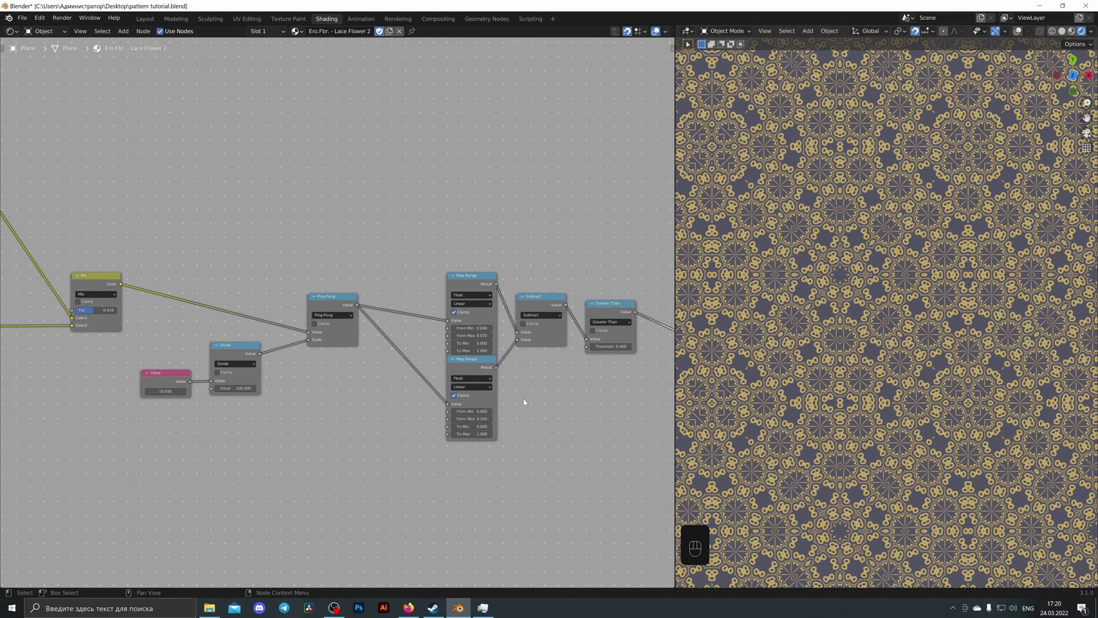
middle_drag(524, 402, 512, 395)
middle_drag(315, 393, 456, 387)
drag(464, 390, 373, 306)
middle_drag(186, 377, 594, 335)
middle_drag(372, 433, 557, 409)
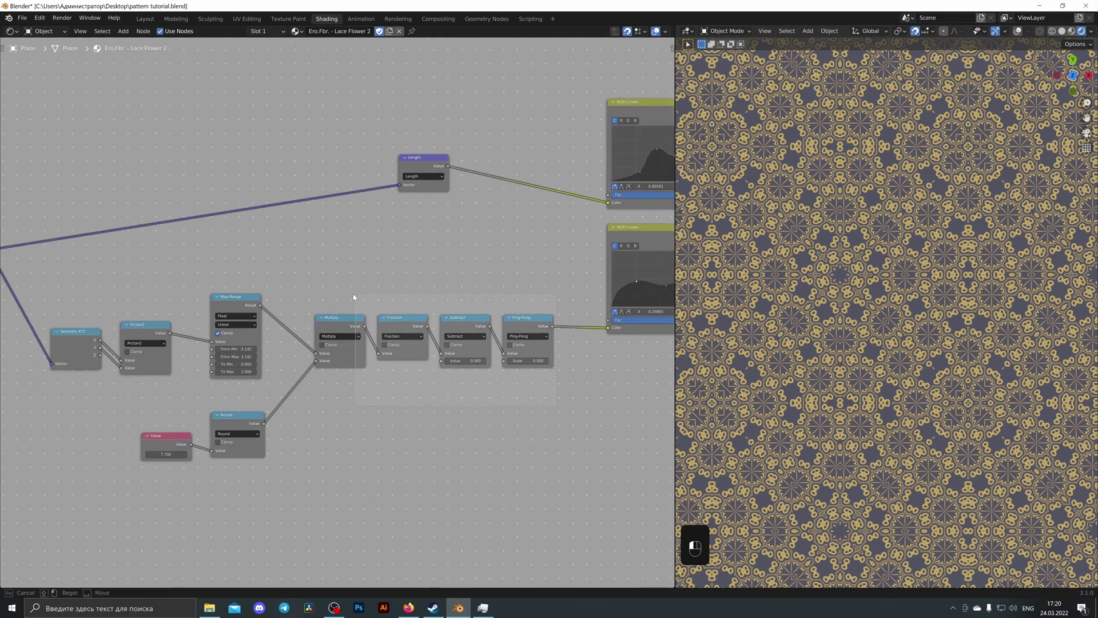
Review the Arctan2, Map Range and Multiply nodes of the angular branch and look through the Multiply node's list of math operations.
middle_drag(243, 447, 370, 434)
click(275, 334)
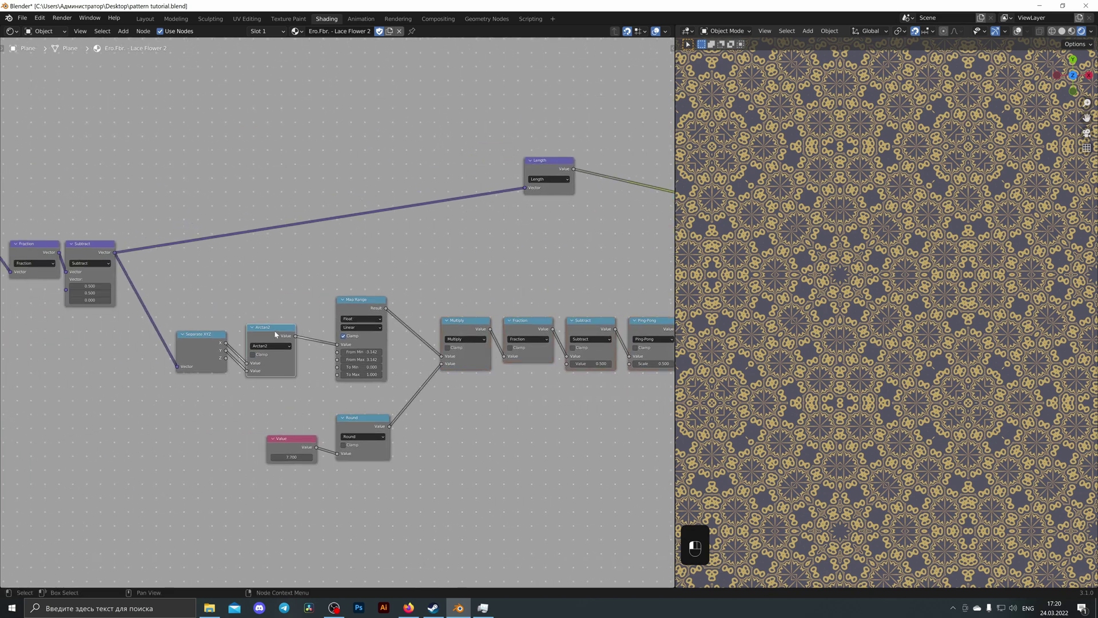
middle_drag(234, 275, 351, 292)
scroll(361, 299, down, 4)
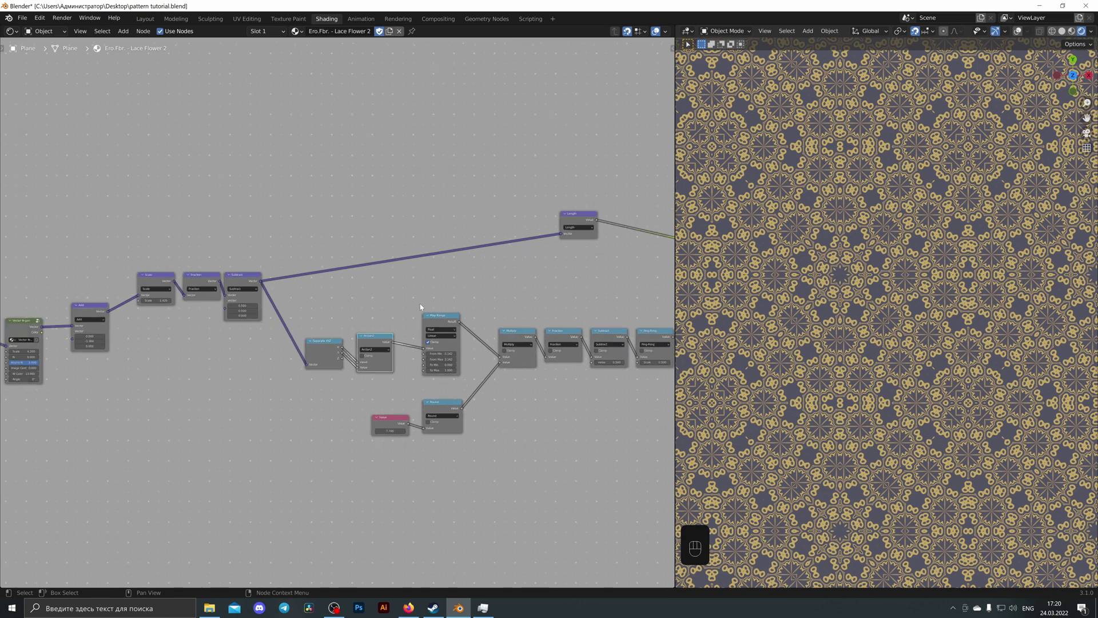
middle_drag(416, 307, 340, 311)
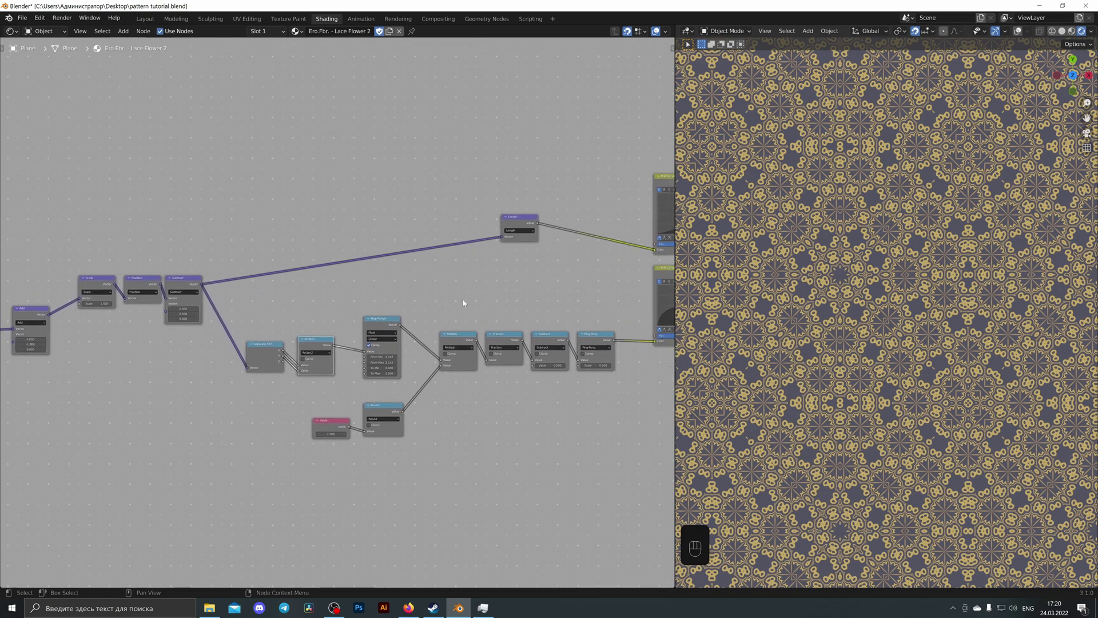
click(463, 304)
scroll(477, 307, up, 4)
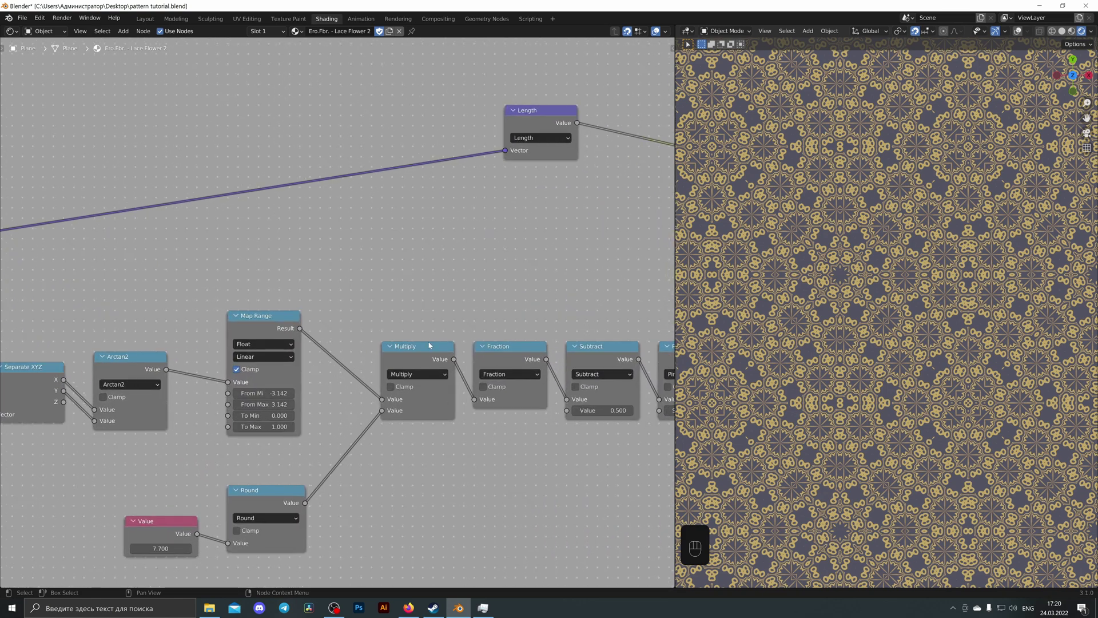
click(424, 375)
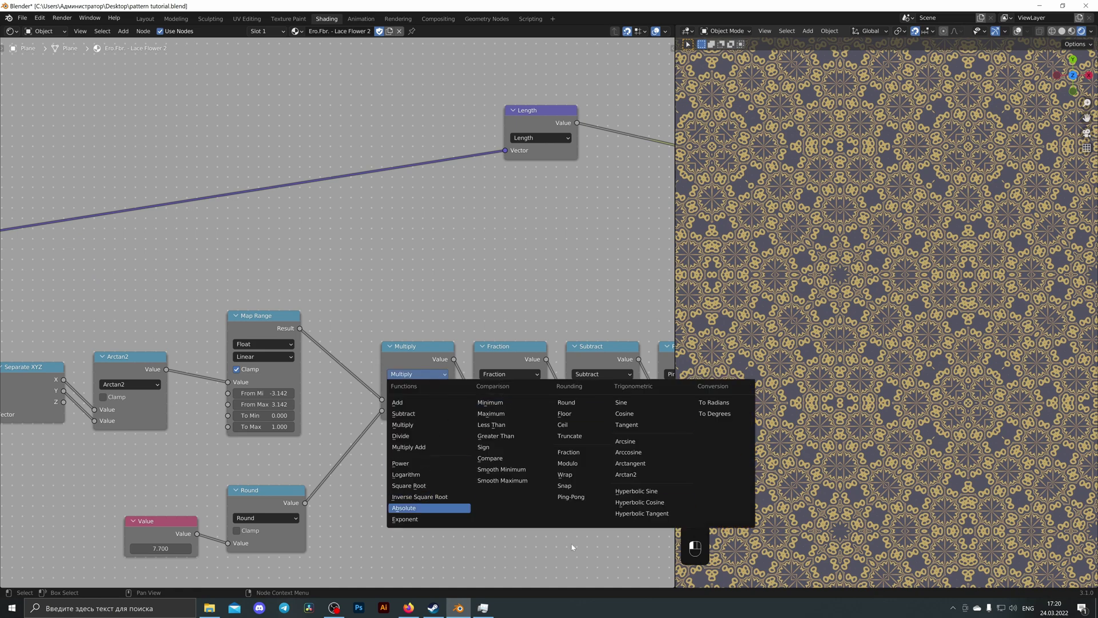
scroll(390, 309, down, 5)
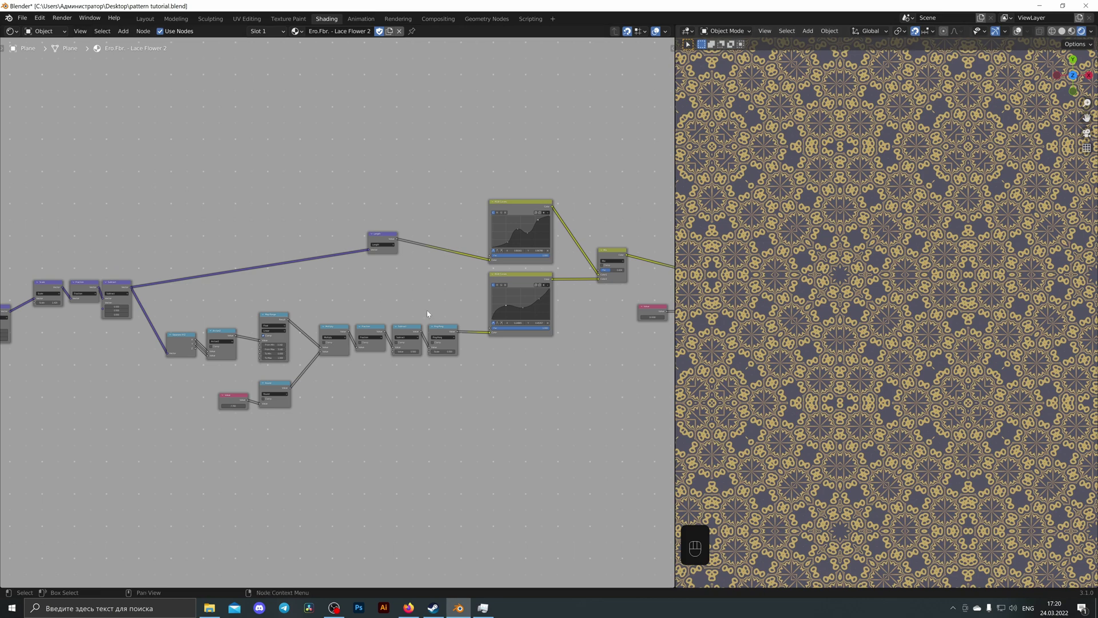
Set the Scale node right after Texture Coordinate to 2.850 and check the pattern on the plane.
middle_drag(294, 293, 554, 316)
middle_drag(211, 387, 420, 375)
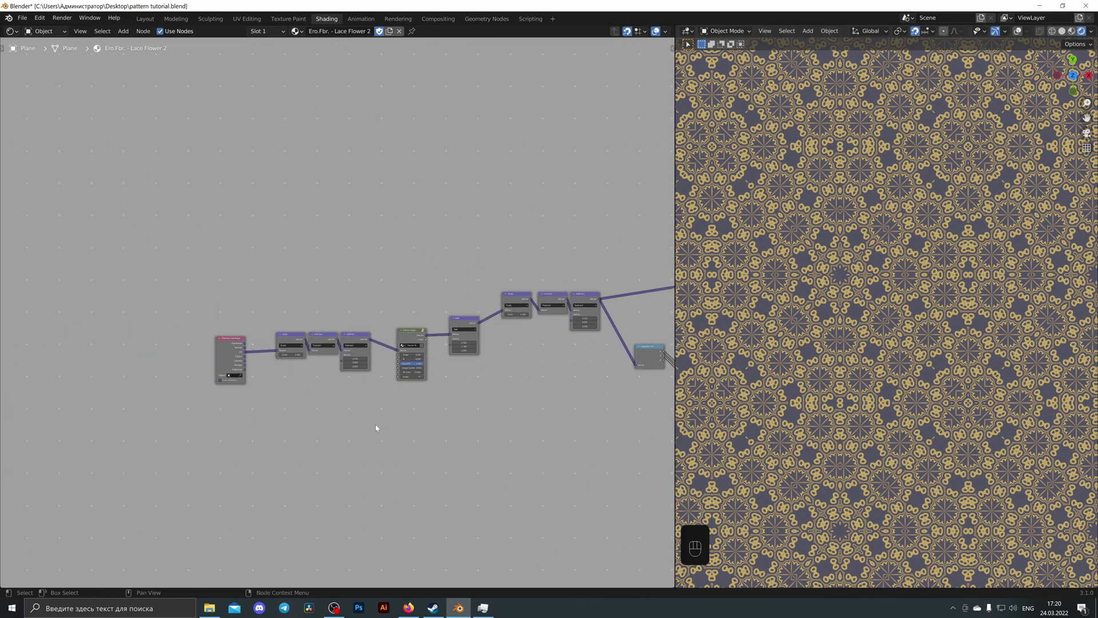
scroll(803, 298, down, 3)
scroll(851, 320, up, 6)
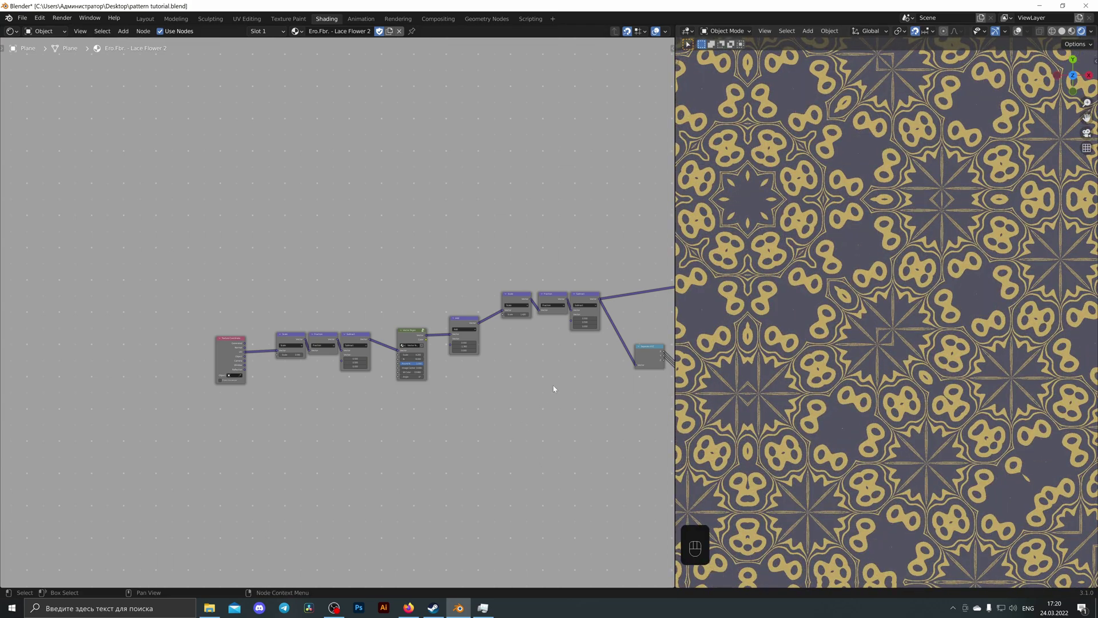
scroll(869, 384, down, 3)
scroll(449, 429, up, 3)
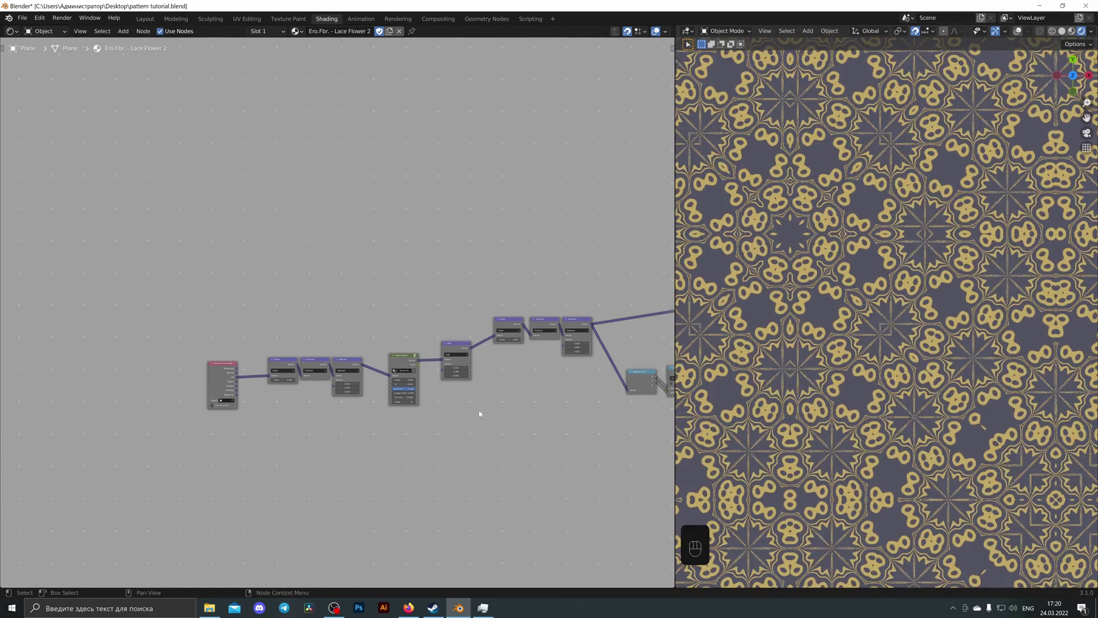
middle_drag(229, 424, 311, 404)
scroll(311, 404, up, 2)
drag(256, 403, 232, 403)
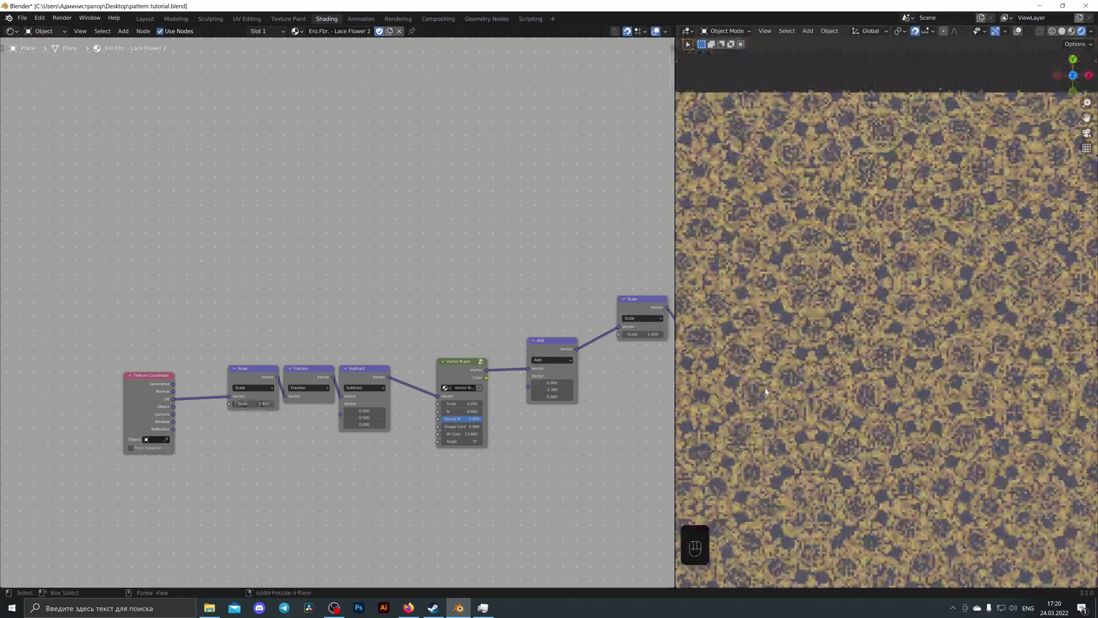
shift+middle_drag(884, 322, 888, 315)
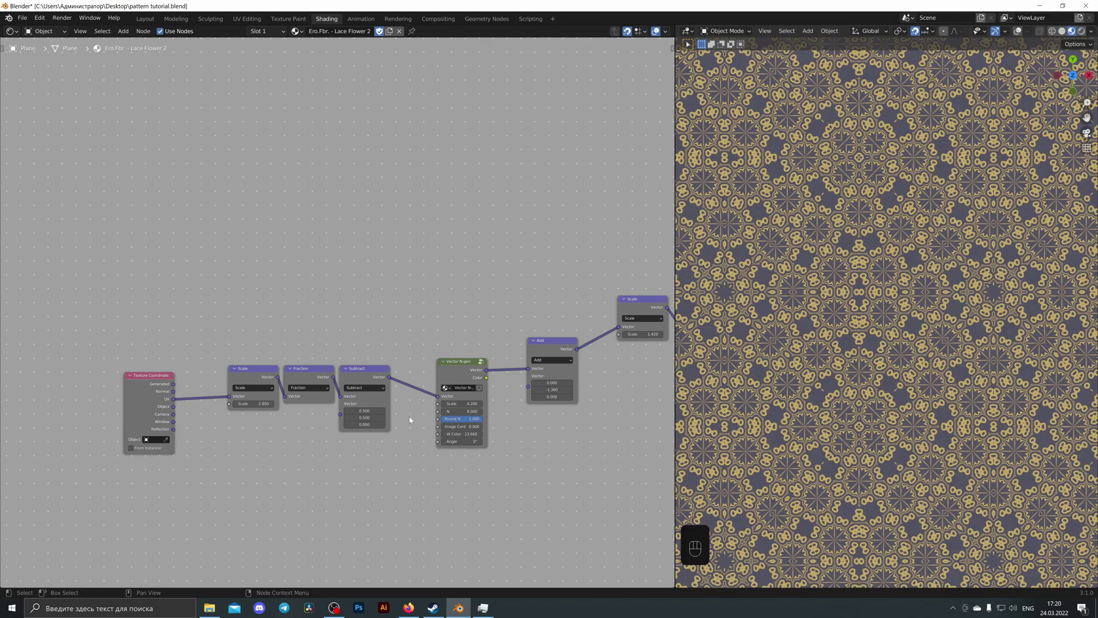
Try a different N value on the Vector N-gon node and undo the change.
middle_drag(410, 420, 346, 418)
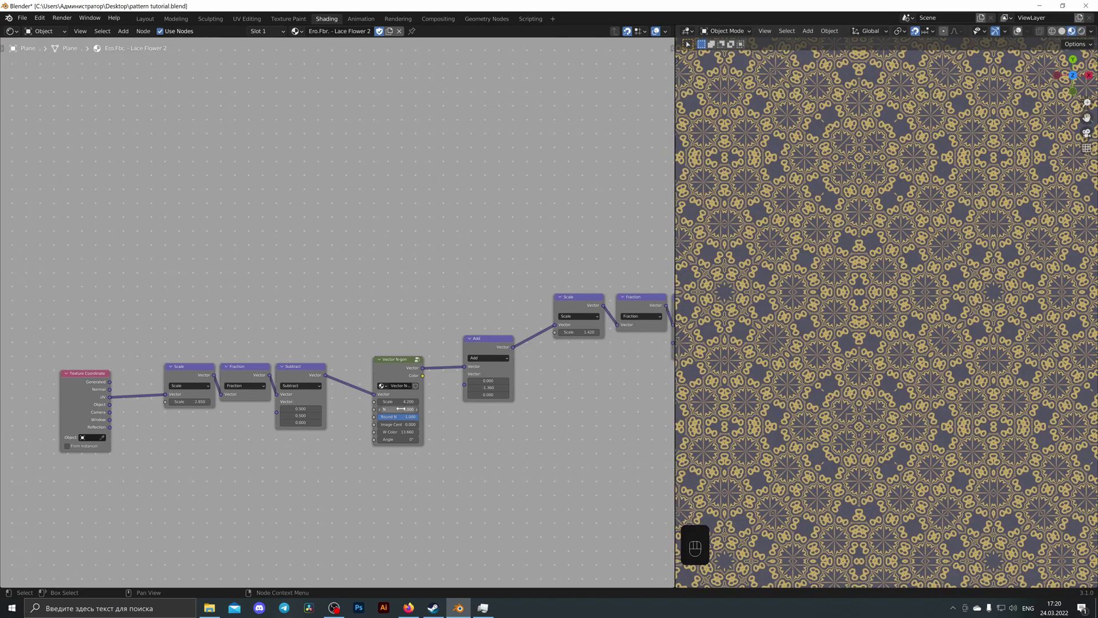
shift+drag(399, 409, 435, 410)
key(ctrl+z)
key(ctrl+z)
key(ctrl+z)
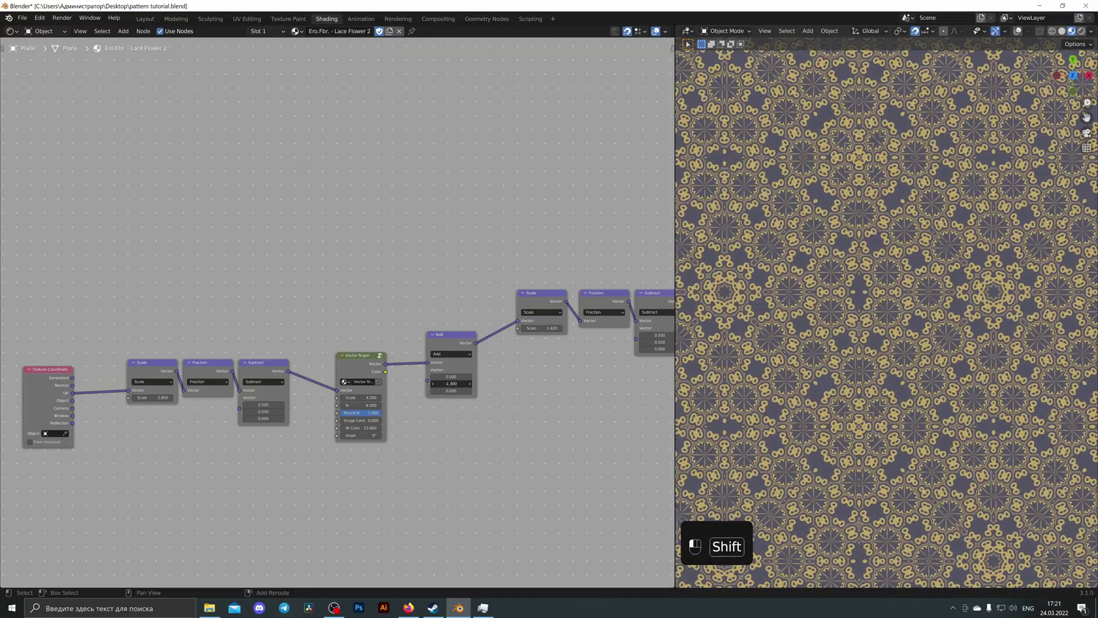
Set the Add node's second vector component to -1.300 and the Scale node after it to 1.790.
middle_drag(471, 387, 321, 399)
shift+drag(393, 340, 436, 340)
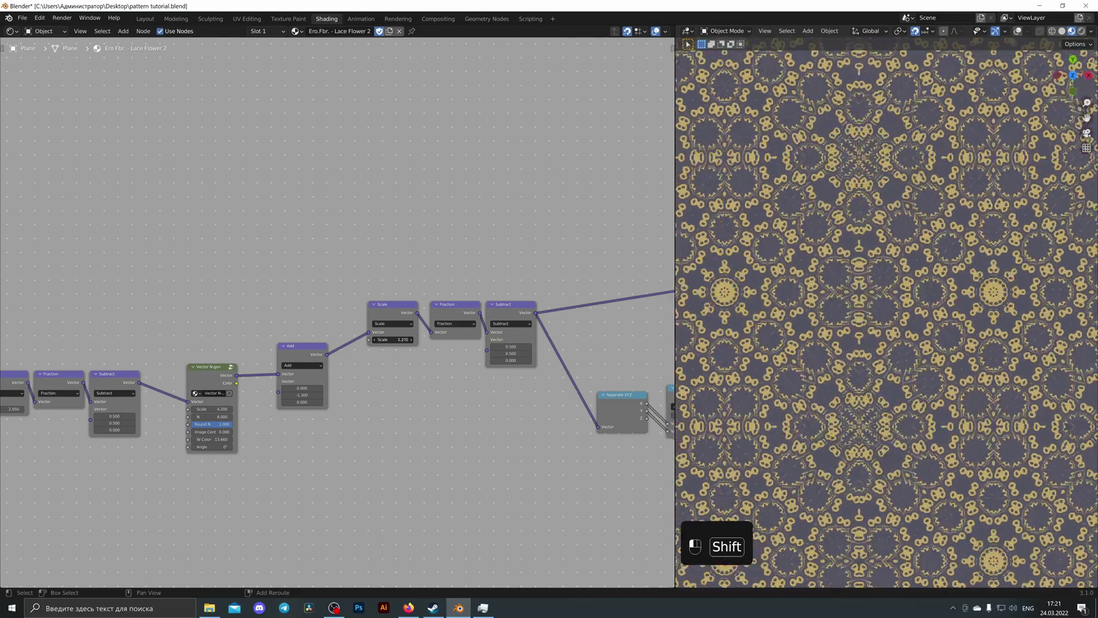
middle_drag(544, 381, 237, 332)
Adjust the Value node feeding the Round node to get a new petal arrangement.
shift+drag(406, 469, 405, 469)
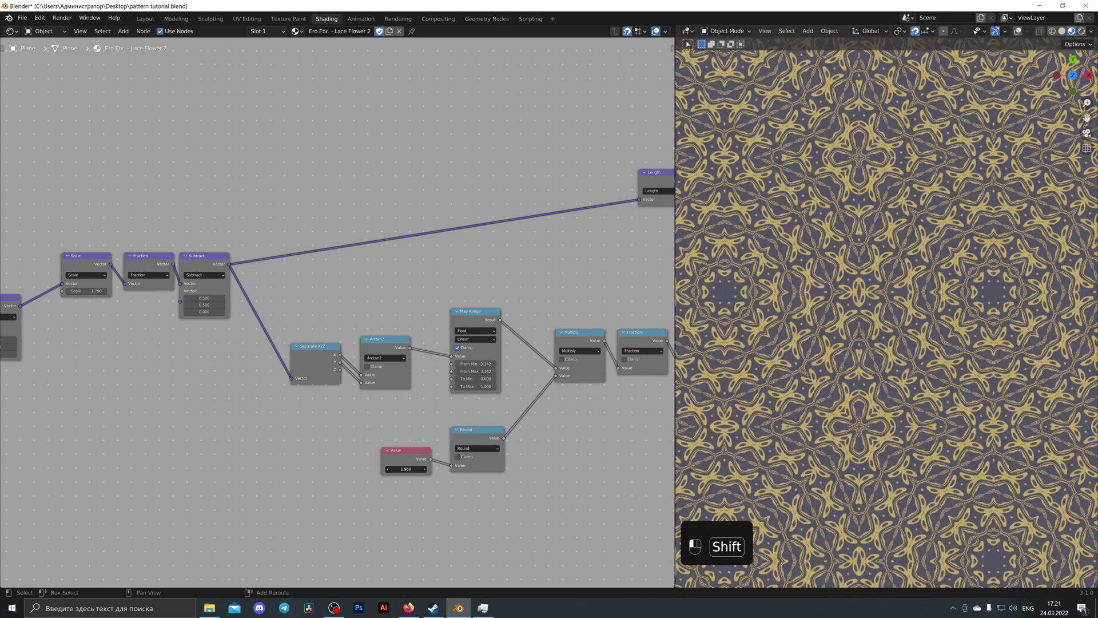
shift+drag(406, 469, 406, 469)
middle_drag(557, 417, 382, 456)
scroll(515, 314, down, 2)
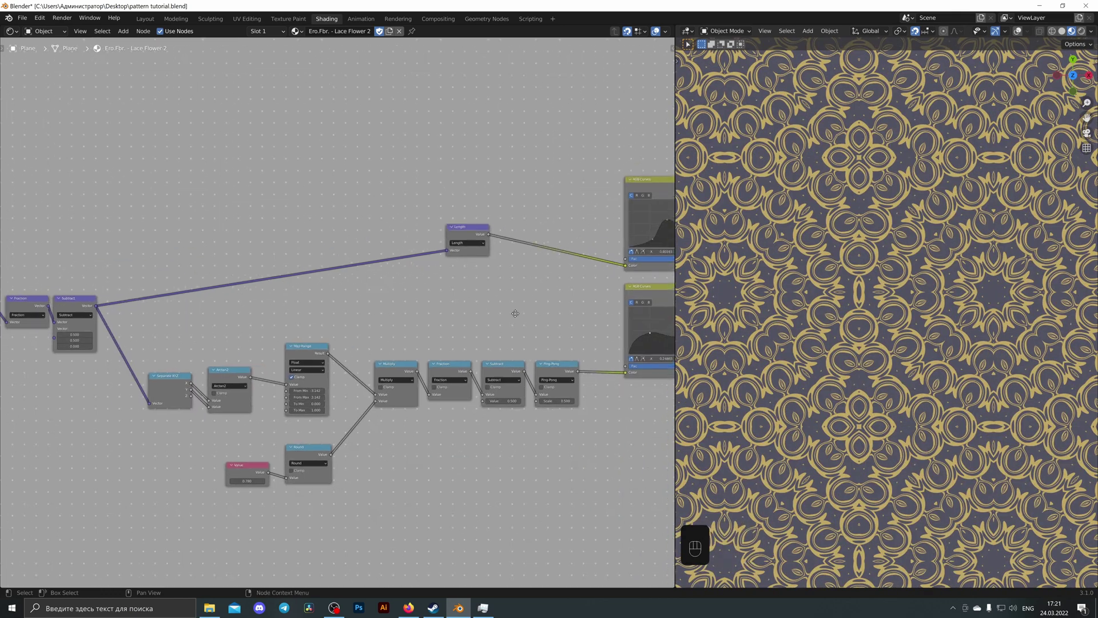
Reshape the upper RGB Curves node with a deeper dip after its middle peak, undoing the unwanted curve changes.
middle_drag(515, 314, 247, 349)
drag(399, 256, 402, 268)
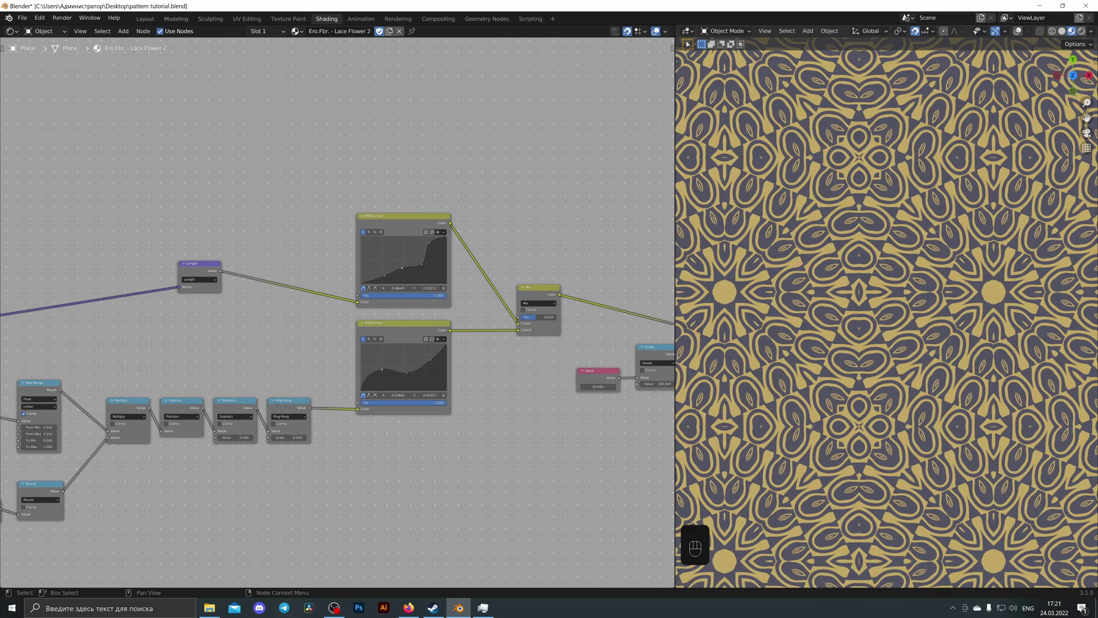
key(ctrl+z)
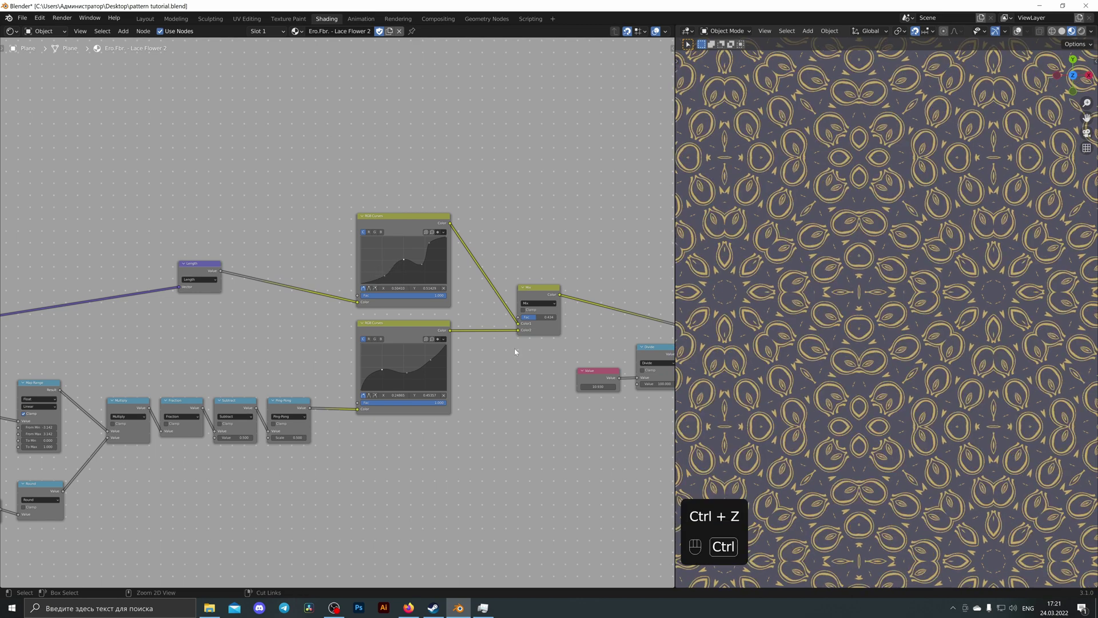
key(ctrl+z)
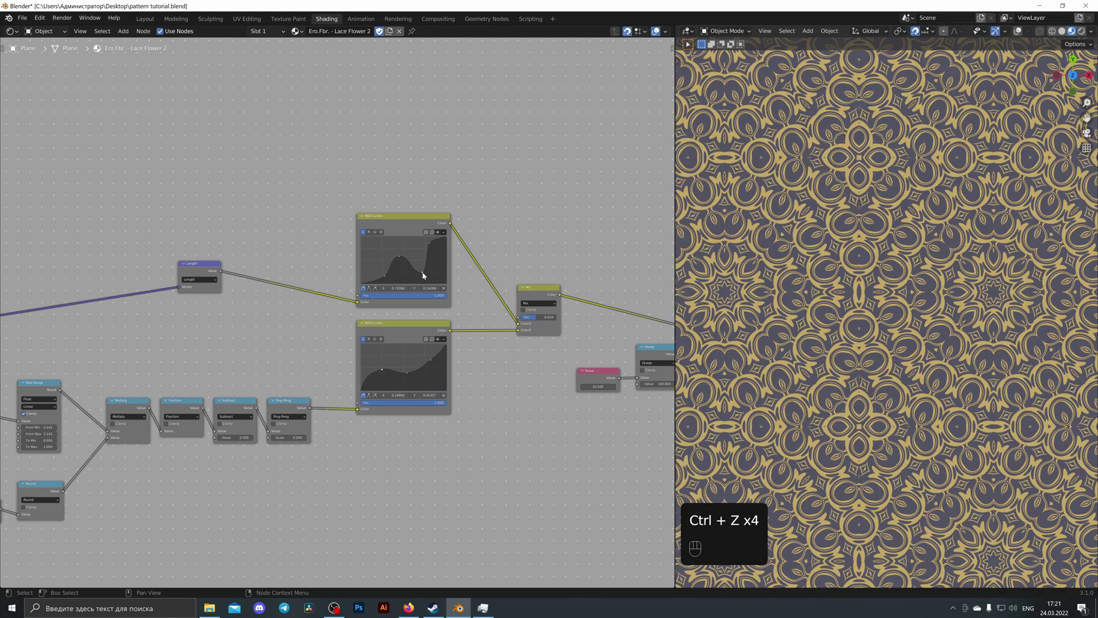
Raise the left point of the lower RGB Curves node's curve slightly and pull its middle point down.
drag(382, 369, 382, 362)
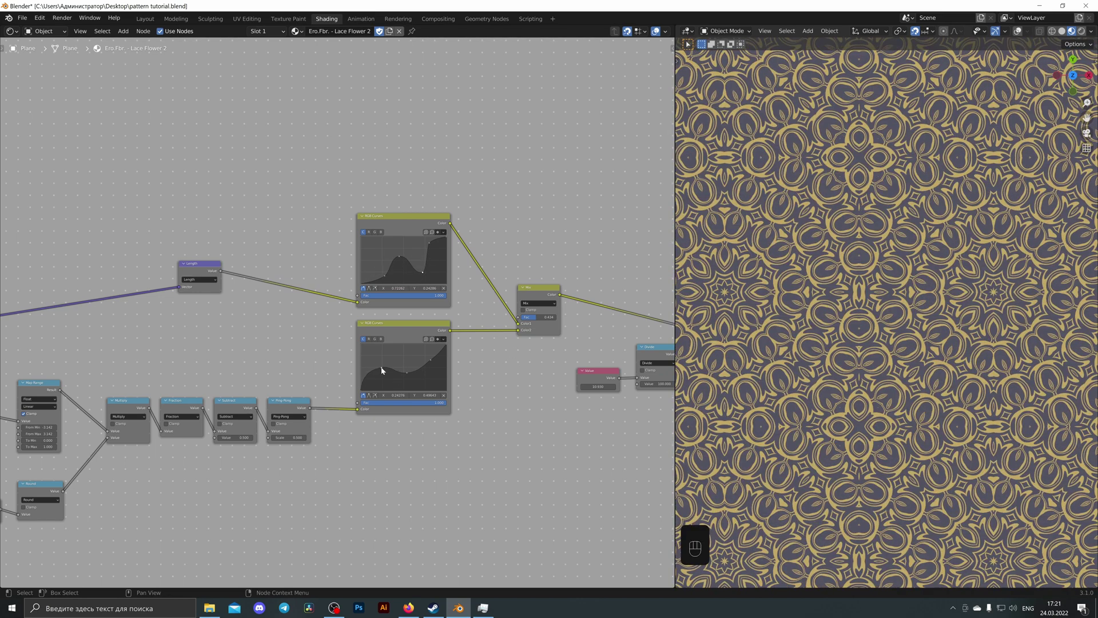
key(ctrl+z)
key(ctrl+z)
key(ctrl+shift+z)
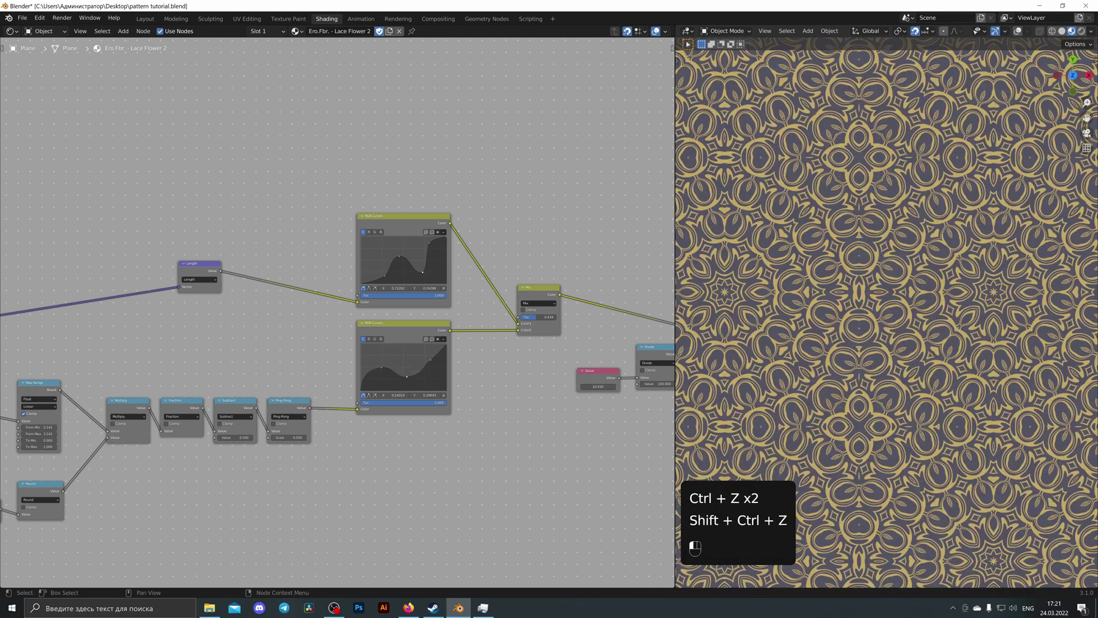
drag(407, 377, 407, 379)
Adjust the Value node feeding the Divide node to refine the spacing of the pattern lines.
middle_drag(538, 374, 418, 376)
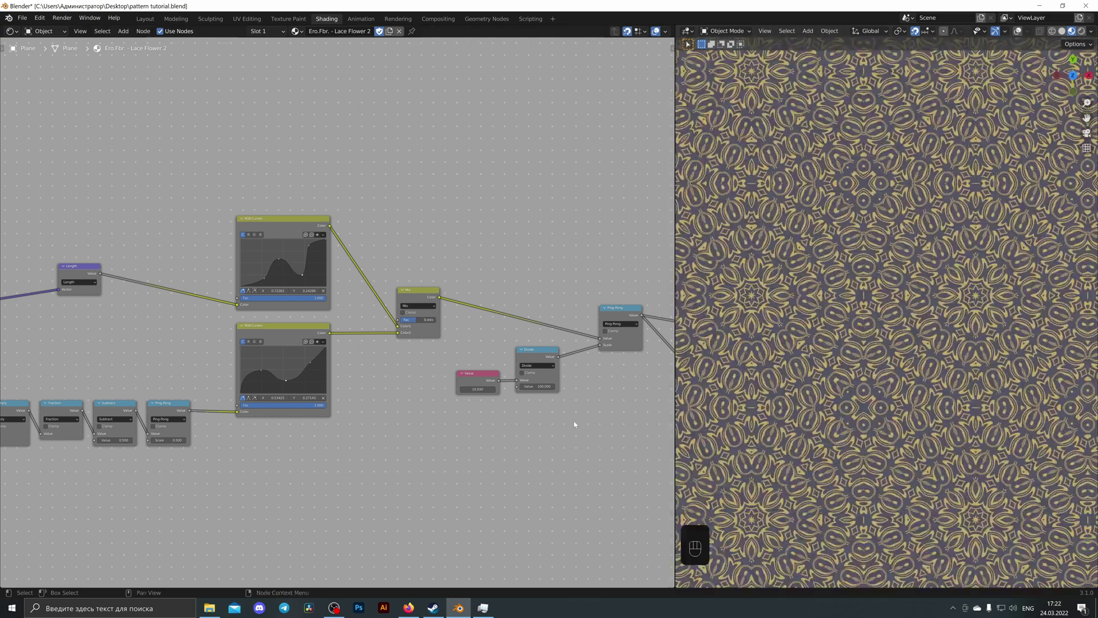
middle_drag(574, 422, 405, 407)
scroll(521, 420, up, 2)
mouse_move(329, 389)
shift+mouse_down()
mouse_move(614, 389)
mouse_move(188, 388)
mouse_move(320, 388)
shift+mouse_up()
middle_drag(338, 388, 92, 388)
scroll(534, 387, down, 3)
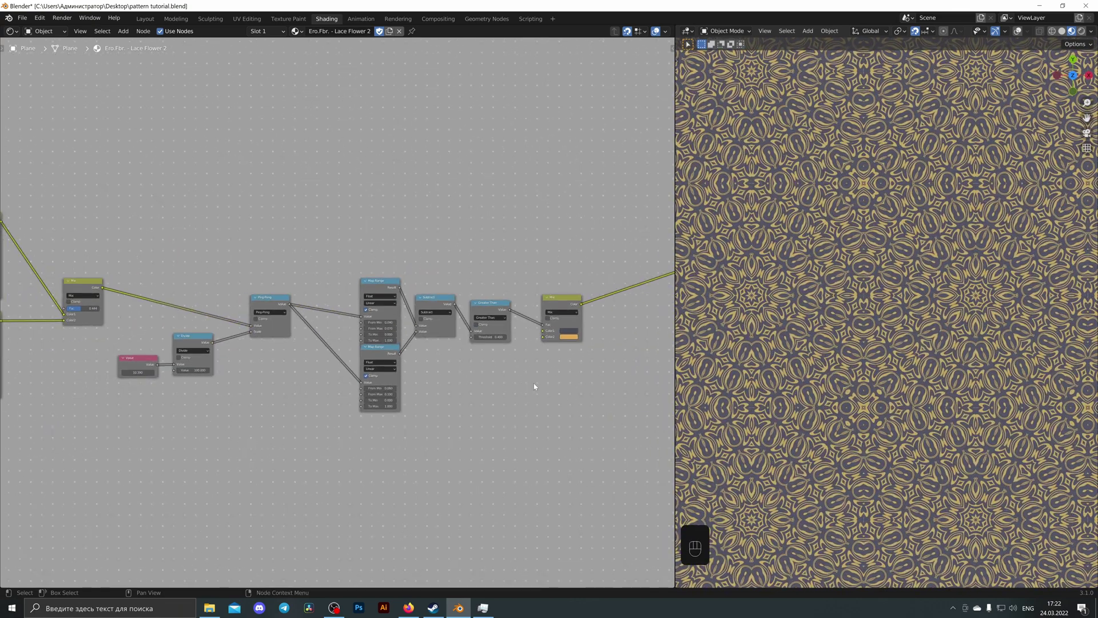
Set the Greater Than threshold to 0.380 and inspect the finished pattern on the plane up close and from afar.
mouse_move(492, 342)
shift+mouse_down()
mouse_move(501, 341)
mouse_move(482, 337)
mouse_move(492, 337)
shift+mouse_up()
middle_drag(528, 365, 262, 407)
middle_drag(365, 391, 483, 370)
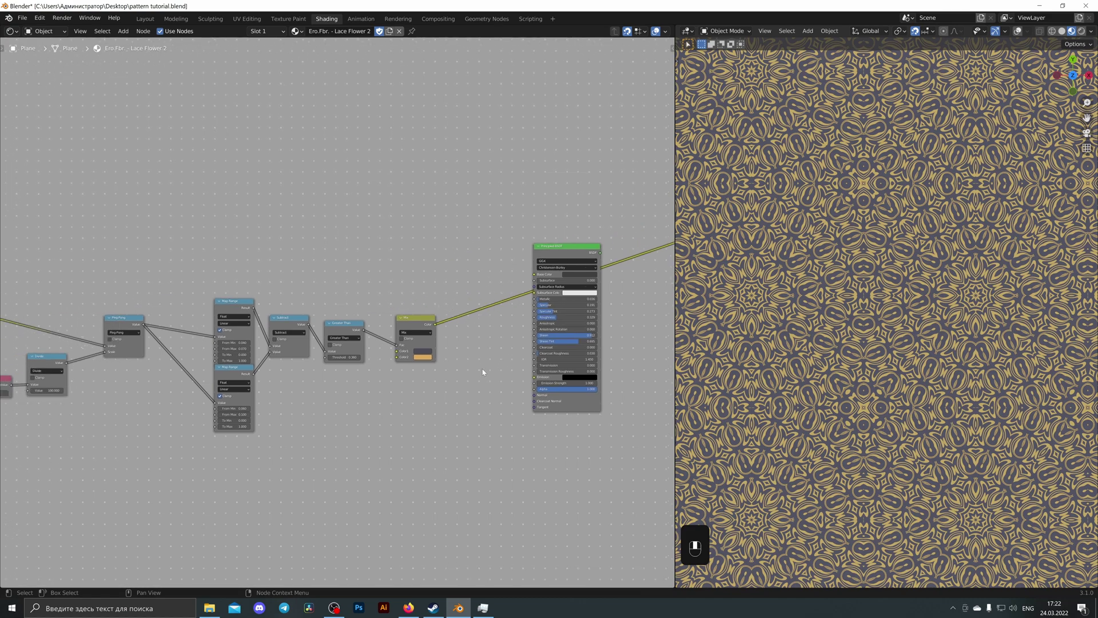
scroll(483, 370, up, 2)
scroll(880, 379, down, 8)
scroll(869, 383, up, 10)
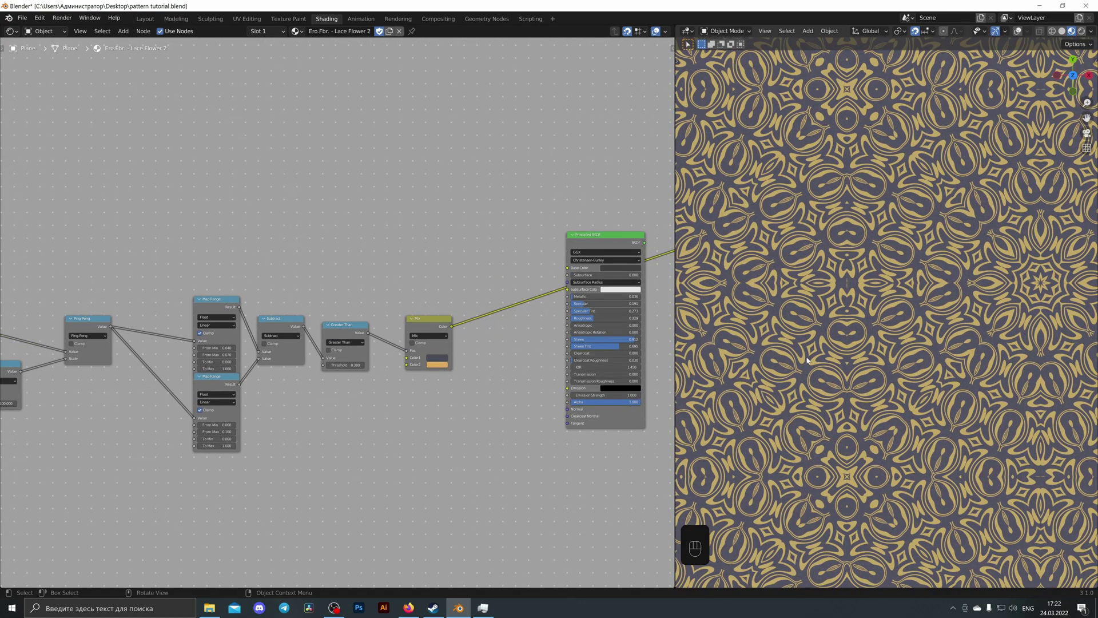
scroll(806, 360, down, 2)
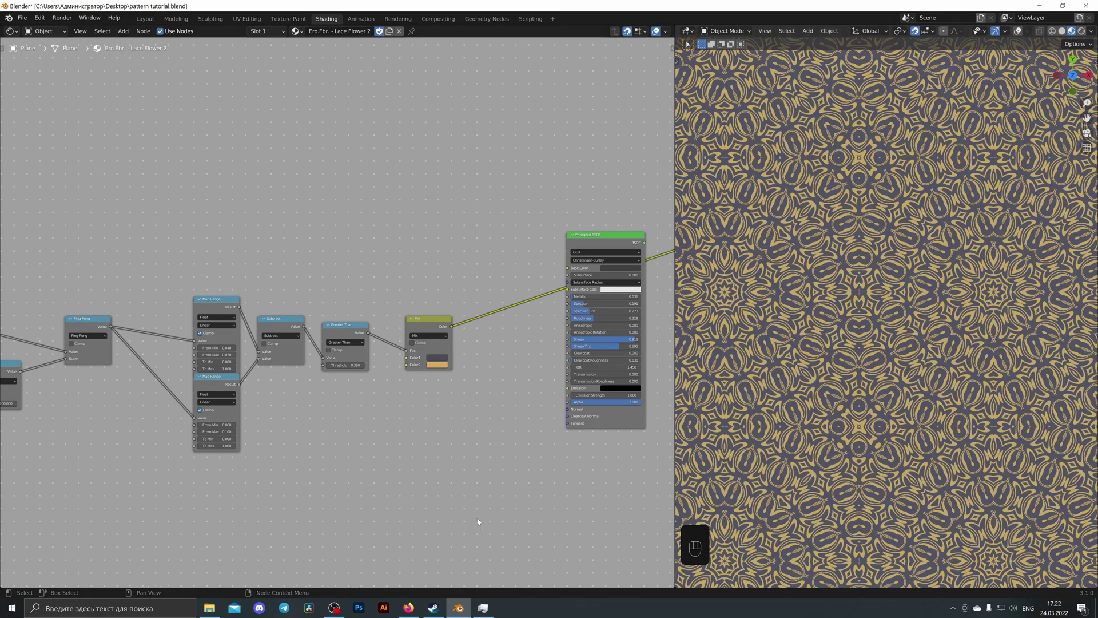
scroll(883, 363, down, 4)
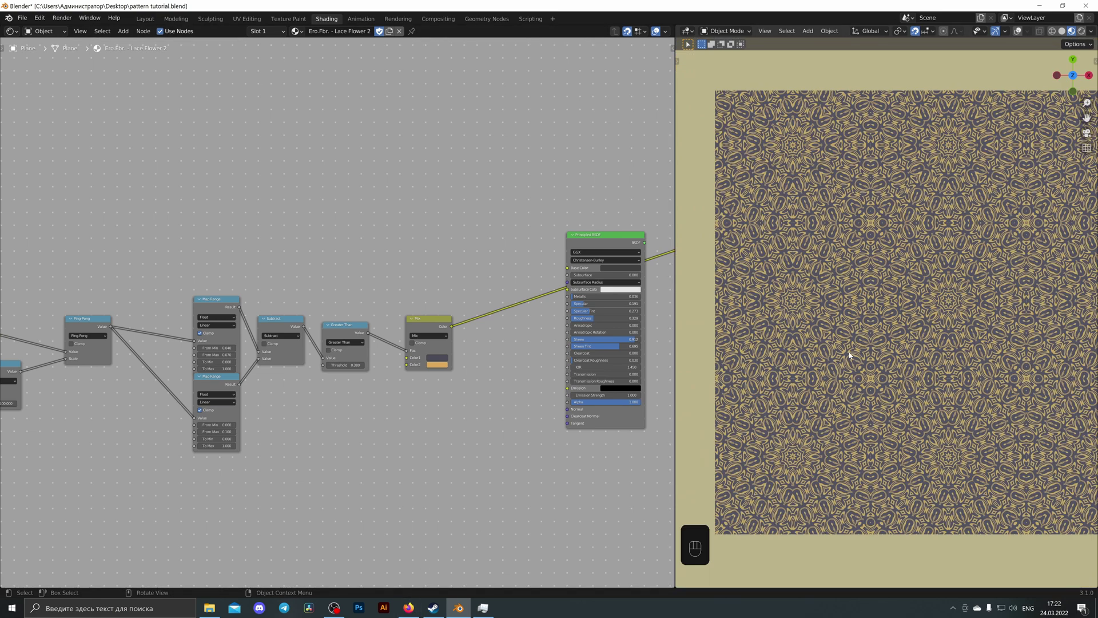
scroll(849, 355, up, 4)
shift+middle_drag(930, 319, 832, 343)
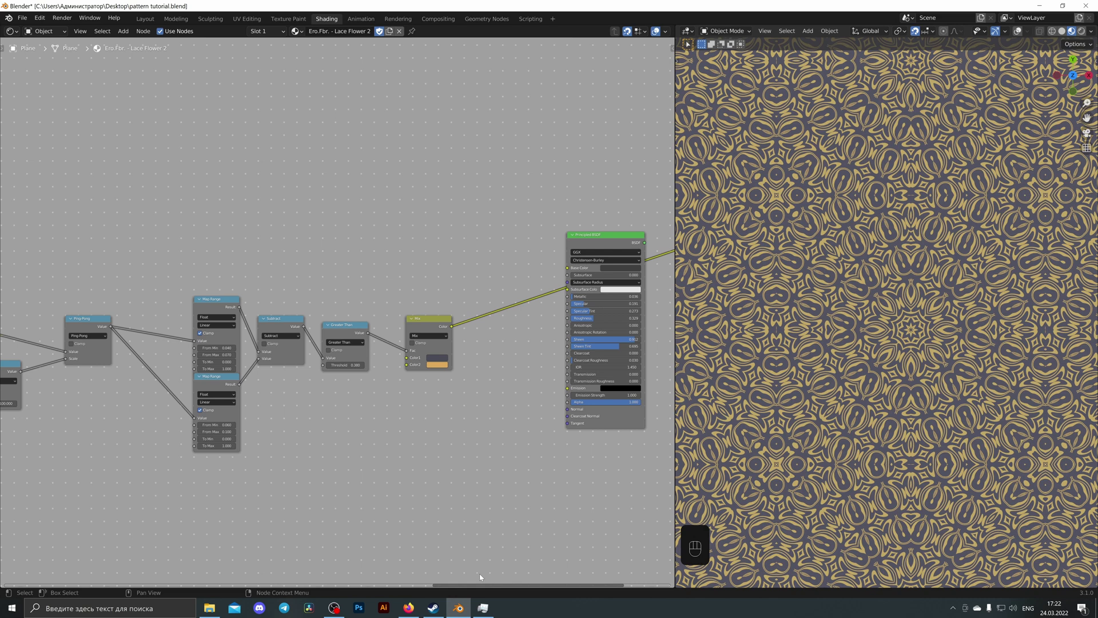
mouse_move(413, 611)
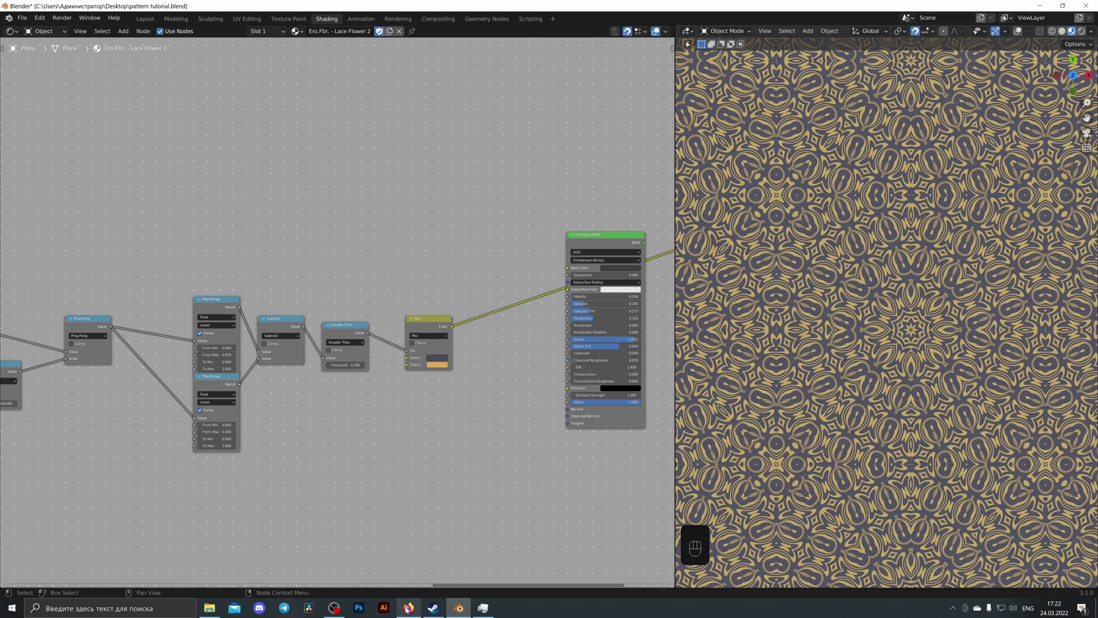
scroll(820, 343, down, 2)
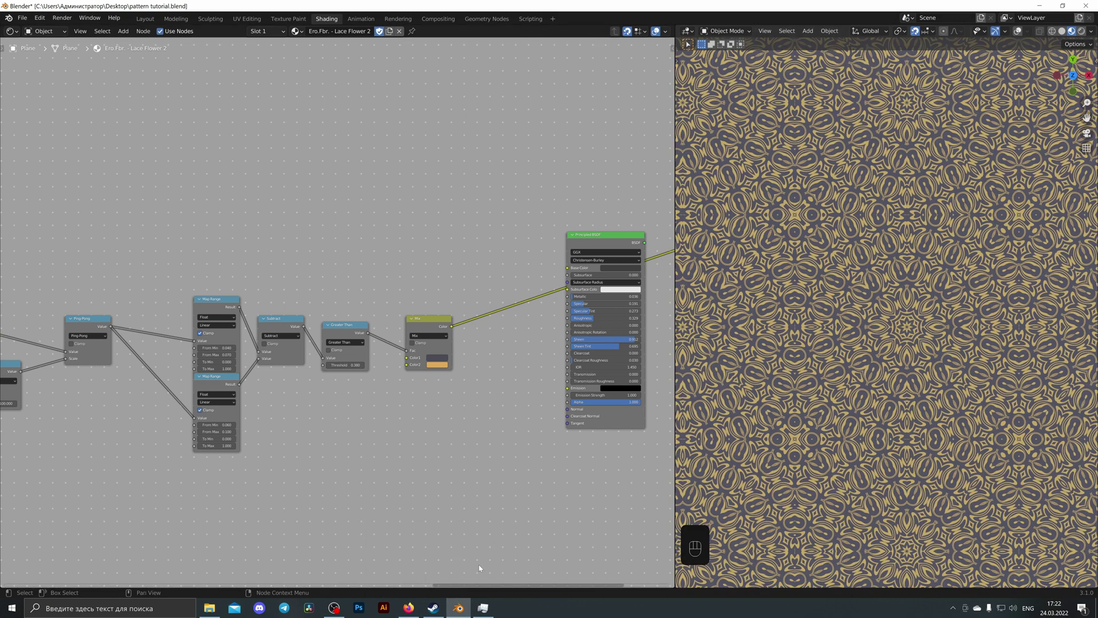
Switch to Firefox and browse the creator's Gumroad store from the last product listings up to the first material packs.
click(410, 607)
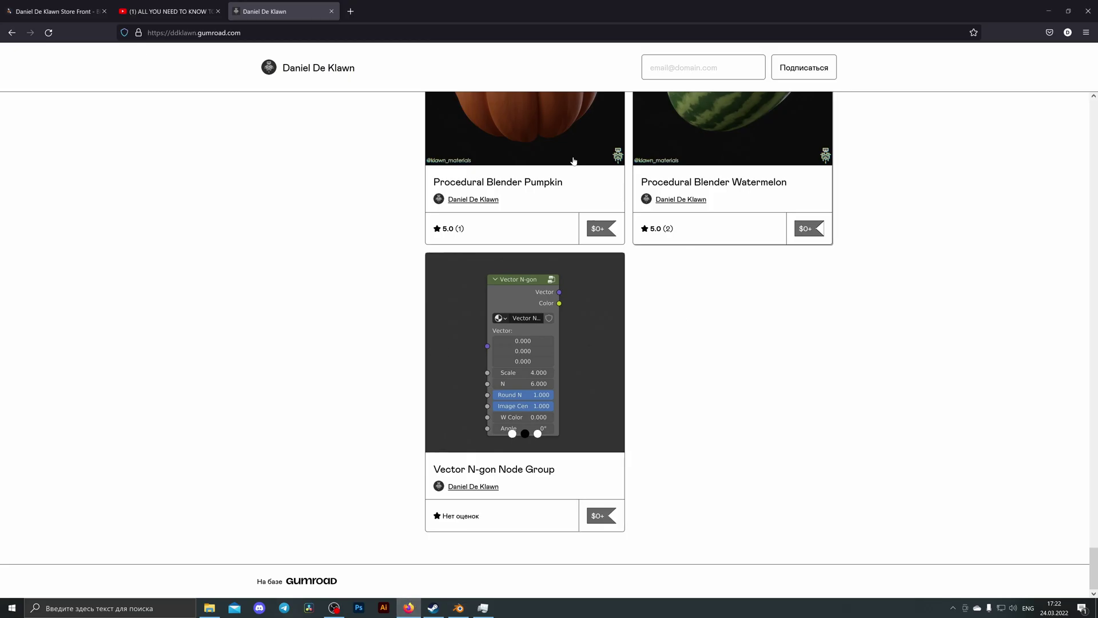
scroll(623, 394, up, 1)
scroll(546, 378, down, 1)
drag(1093, 564, 1093, 560)
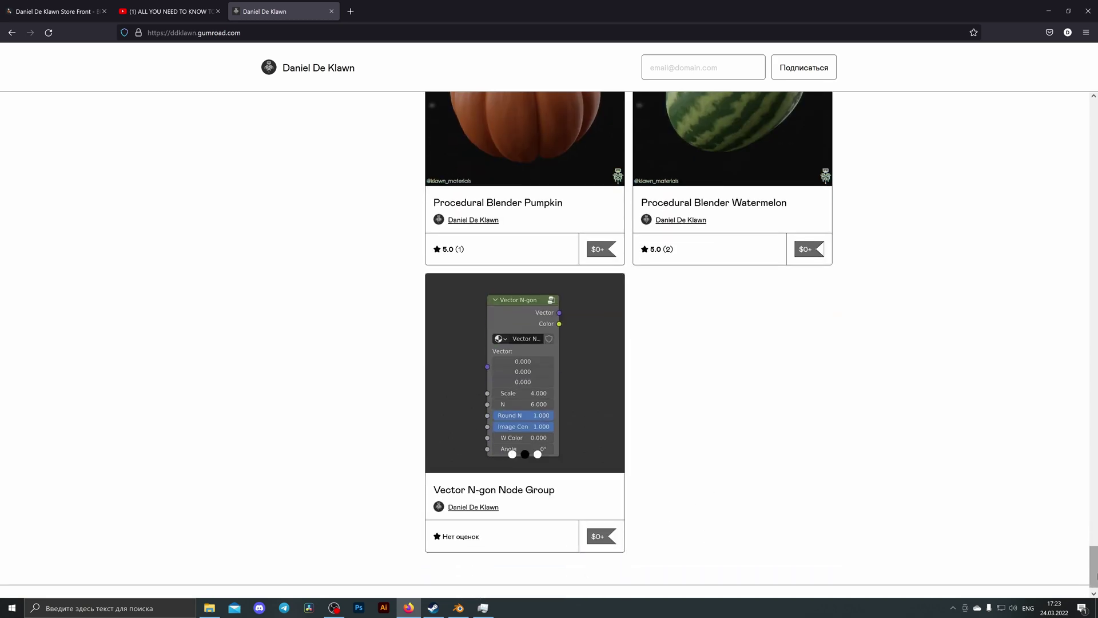
scroll(601, 538, up, 7)
drag(1096, 501, 1092, 306)
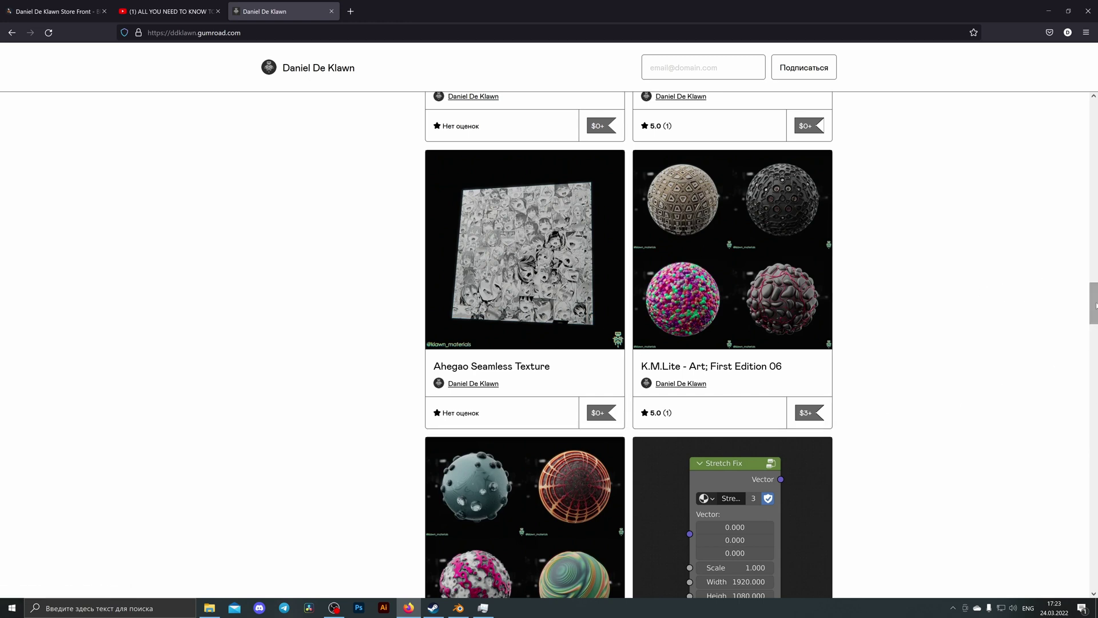
drag(1094, 304, 1094, 298)
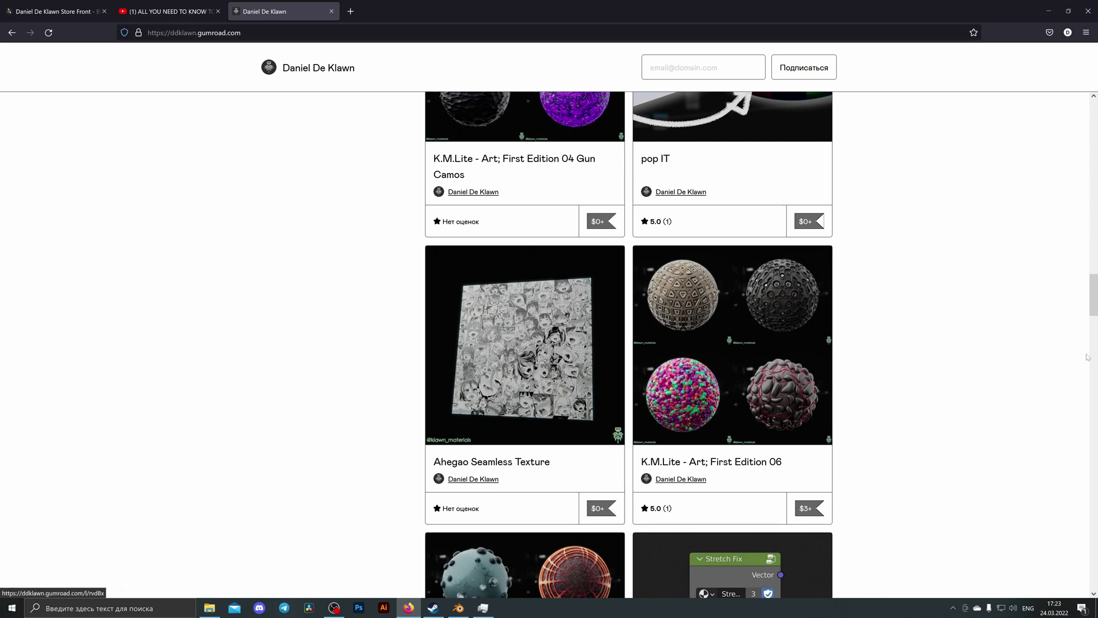
drag(1094, 292, 1075, 201)
scroll(537, 261, down, 10)
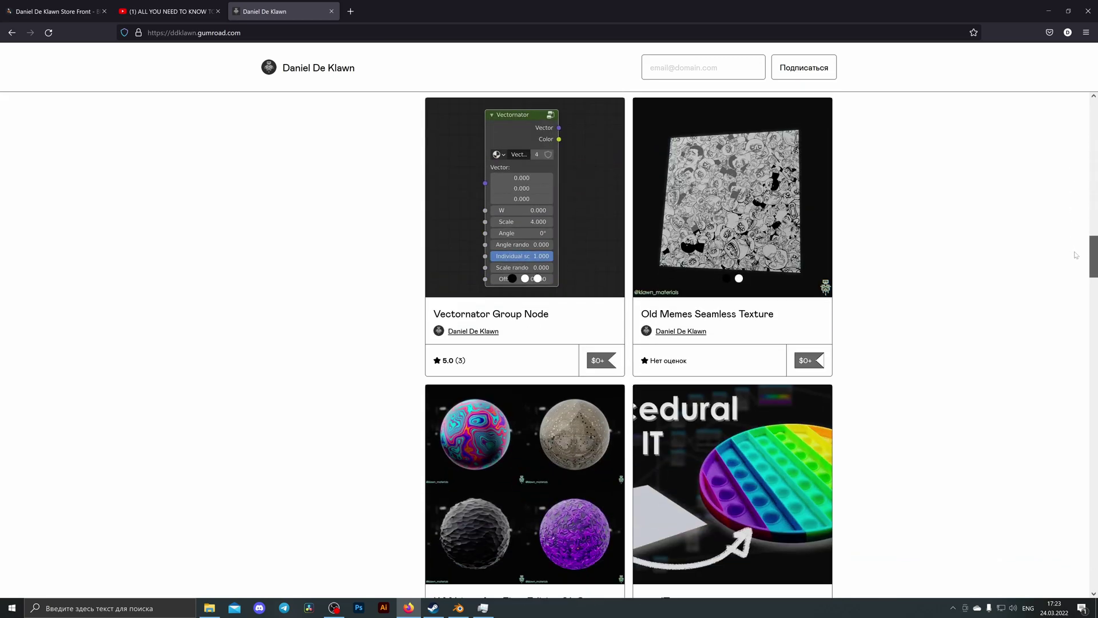
scroll(537, 261, up, 2)
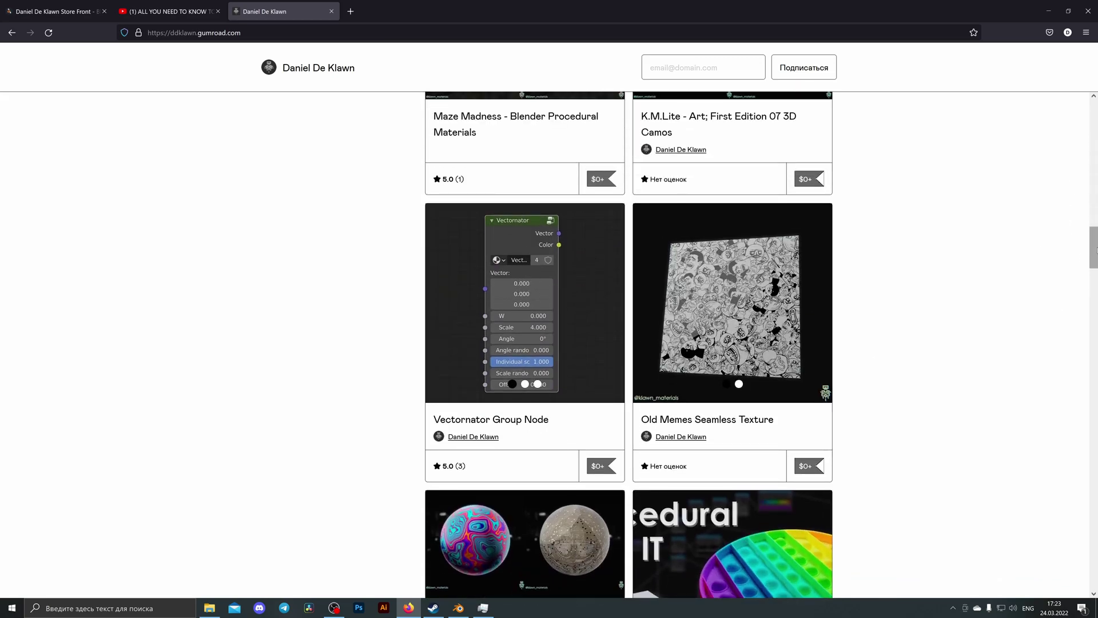
drag(1094, 258, 1038, 141)
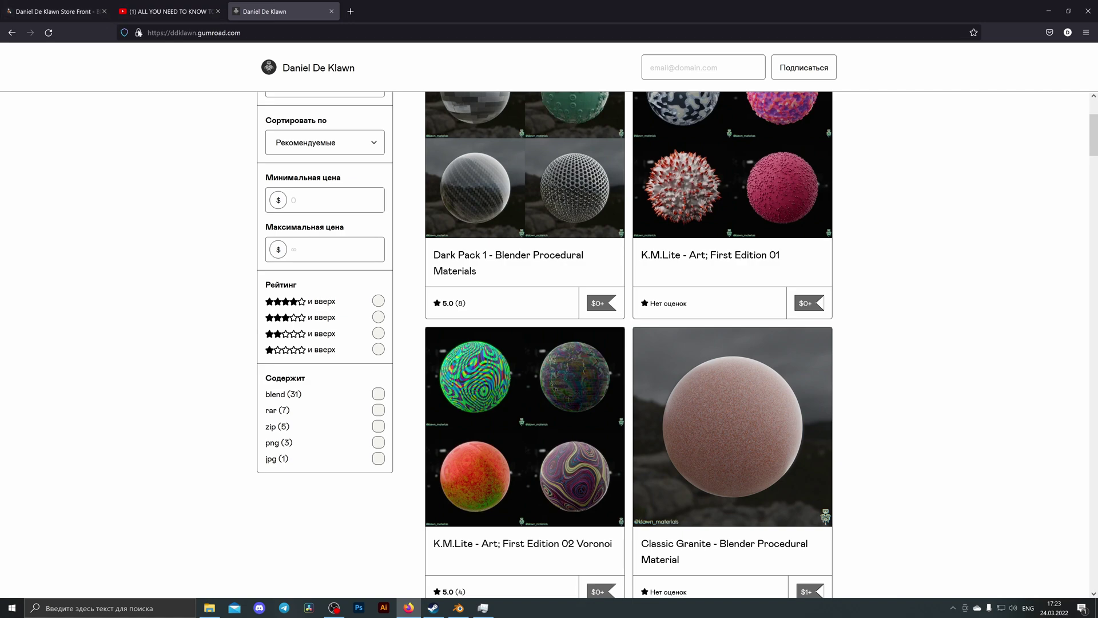
Open the creator's Blender Market storefront and look through its listed procedural material products.
click(54, 12)
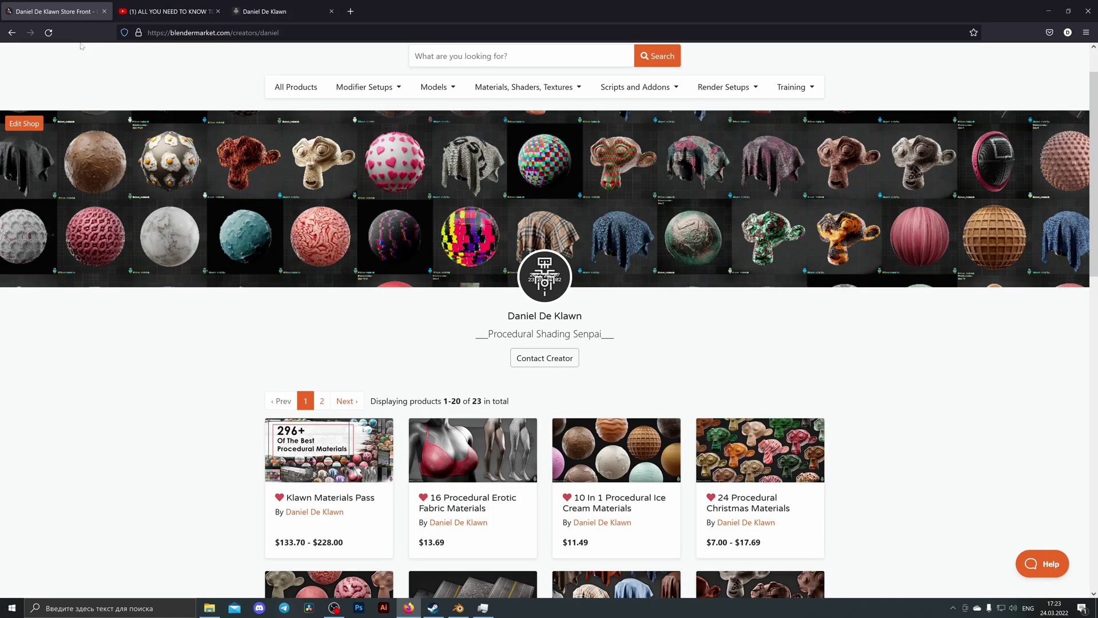
scroll(314, 382, down, 3)
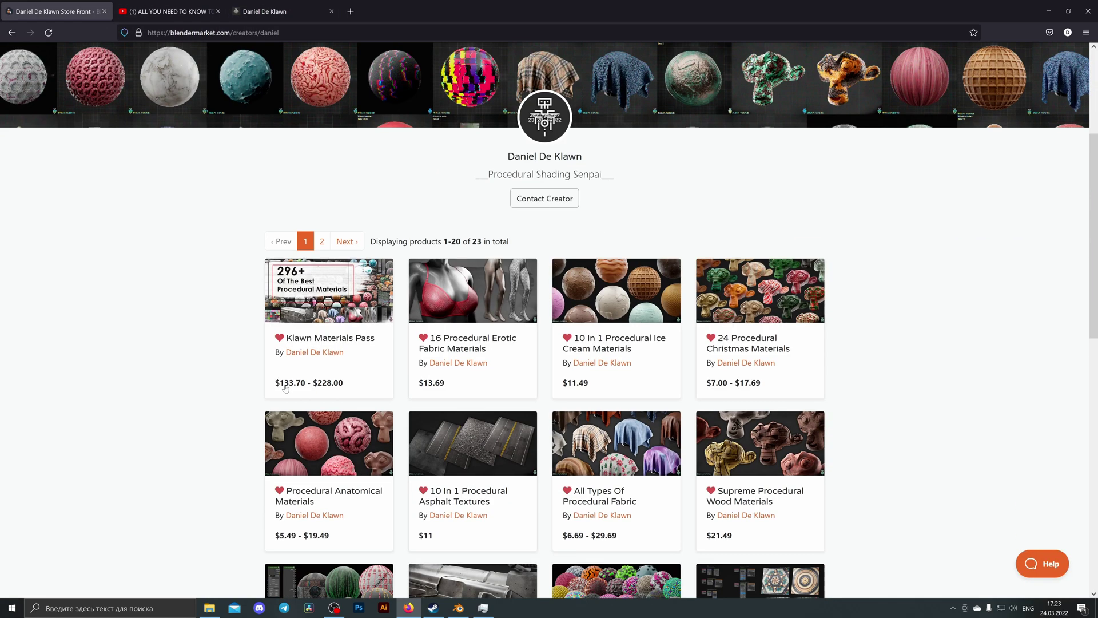
scroll(449, 344, down, 4)
scroll(339, 402, down, 4)
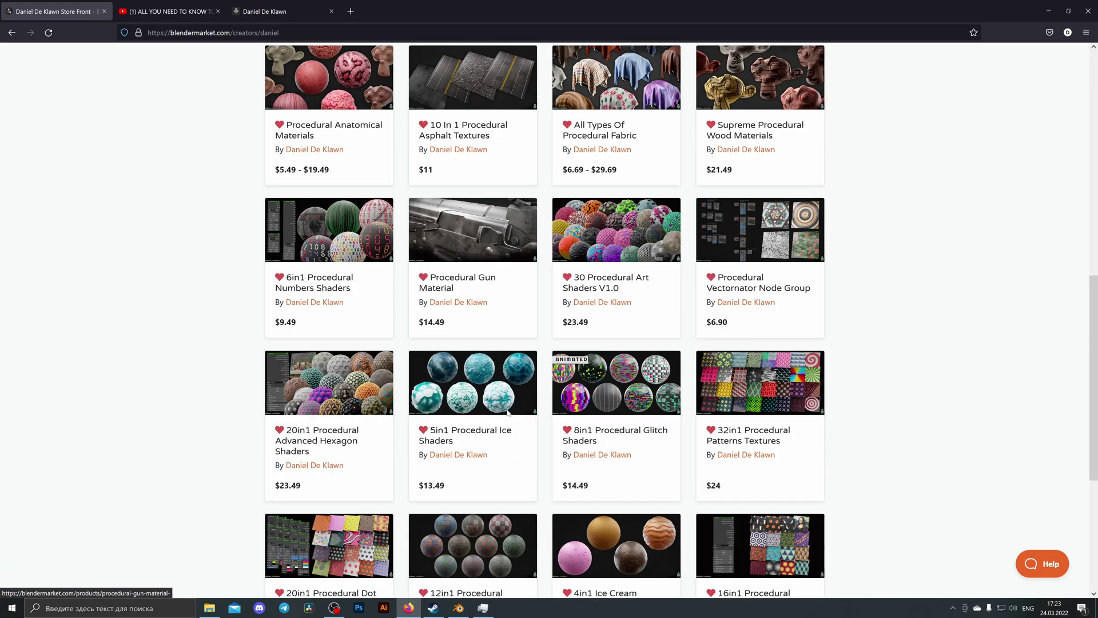
scroll(487, 343, up, 8)
Return to the creator's Gumroad page and look over the material packs near the beginning of the listing.
click(246, 12)
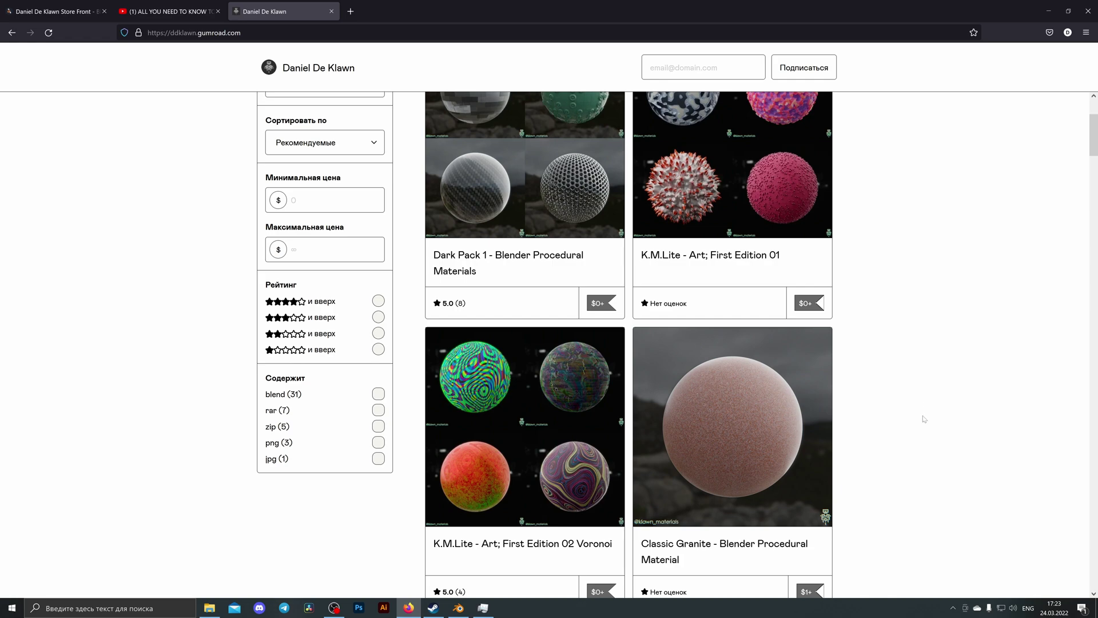
scroll(925, 420, down, 4)
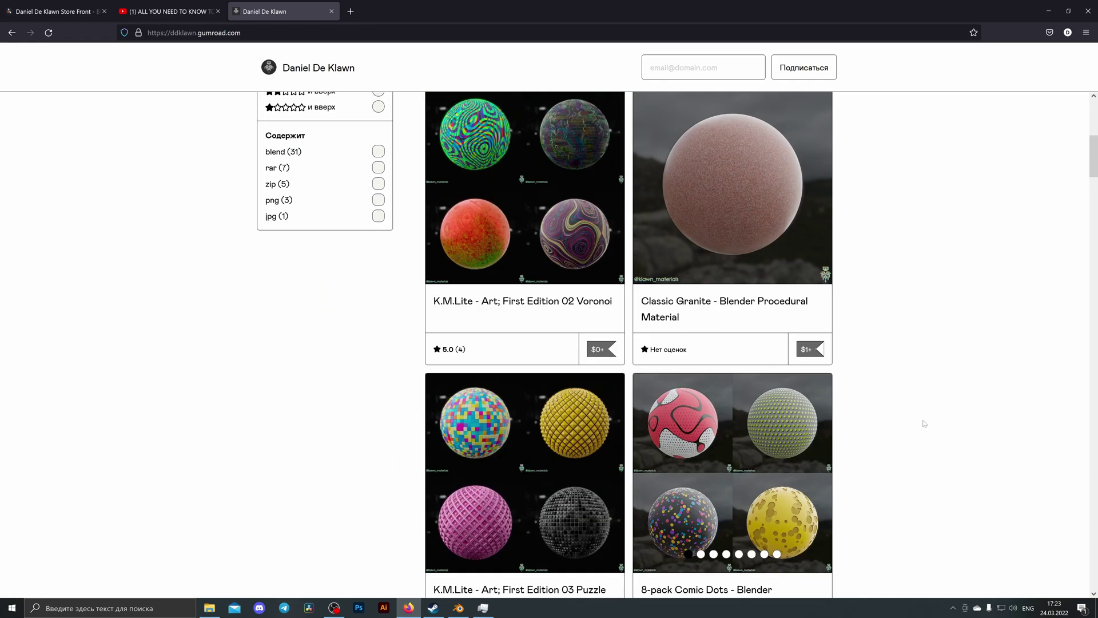
scroll(923, 424, up, 3)
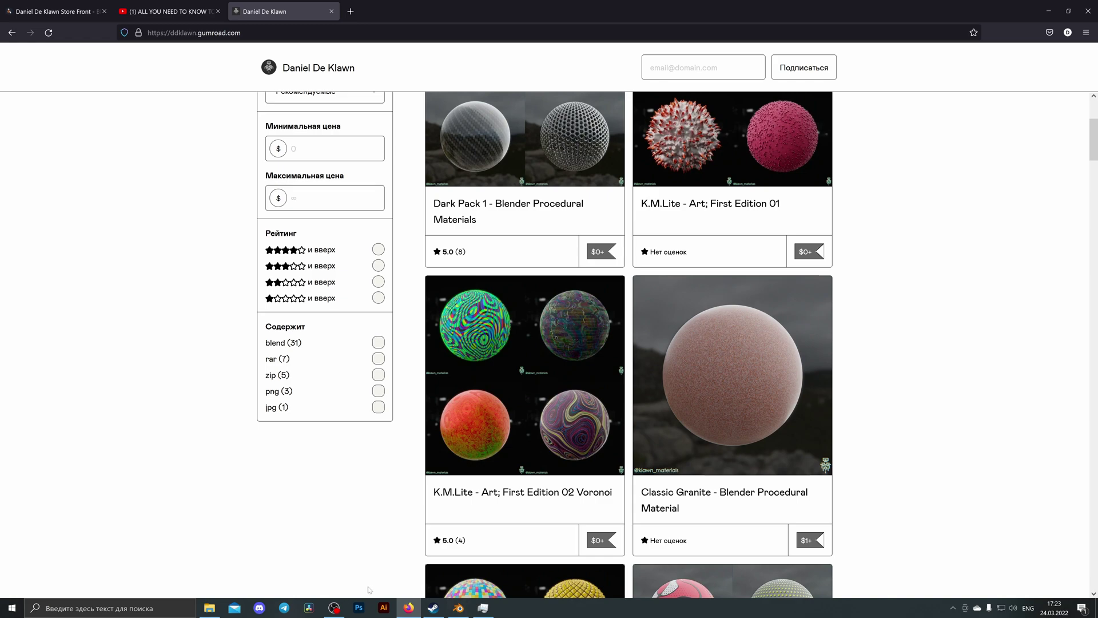